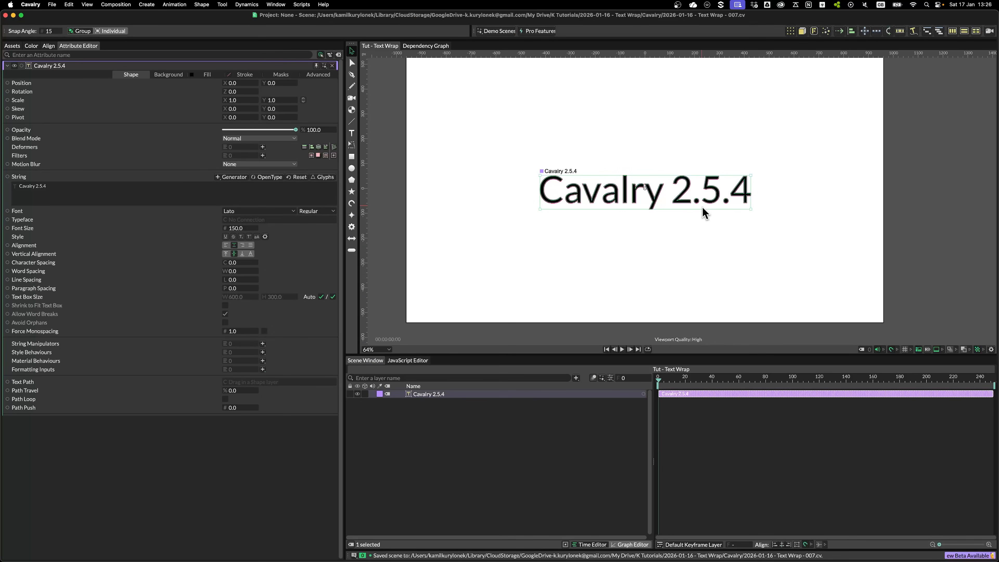
Step: Delete the existing Cavalry 2.5.4 text layer and add a Ray shape to the empty composition
key(BackSpace)
key(super+period)
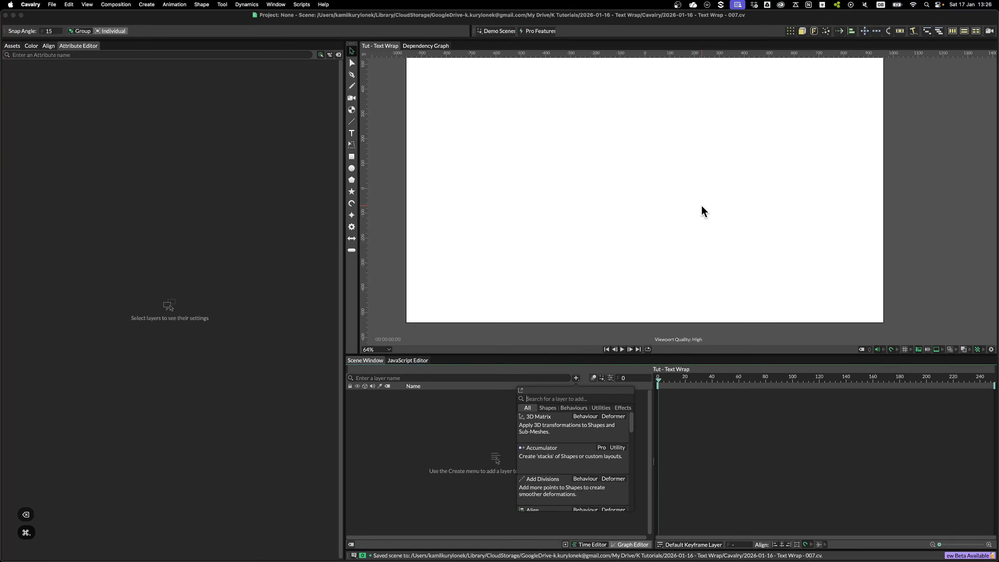
text(ray)
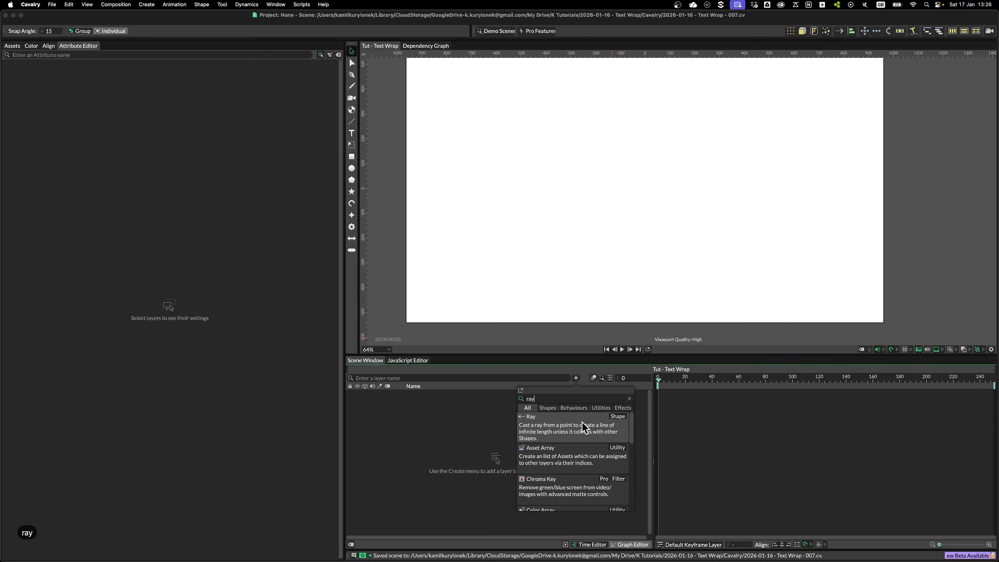
click(582, 427)
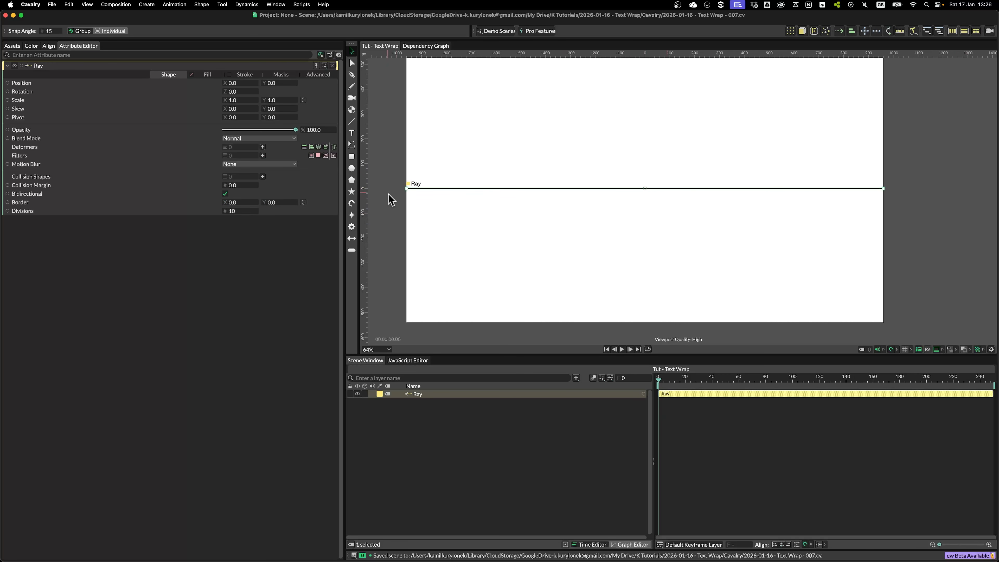
Step: Turn off the ray's Bidirectional option and add a polygon of radius 216, placed across the ray at about X 315, Y 135
click(228, 193)
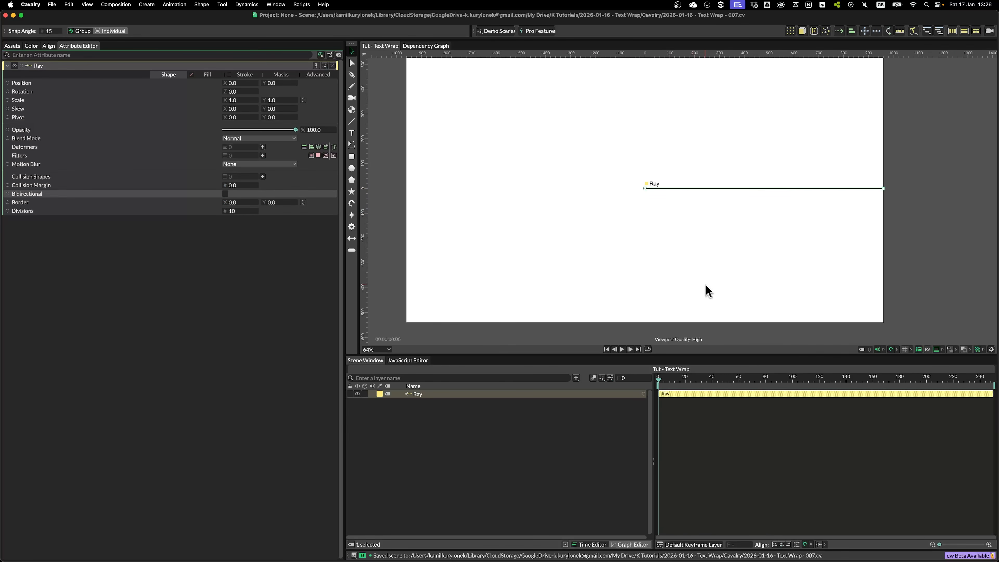
click(653, 232)
click(352, 179)
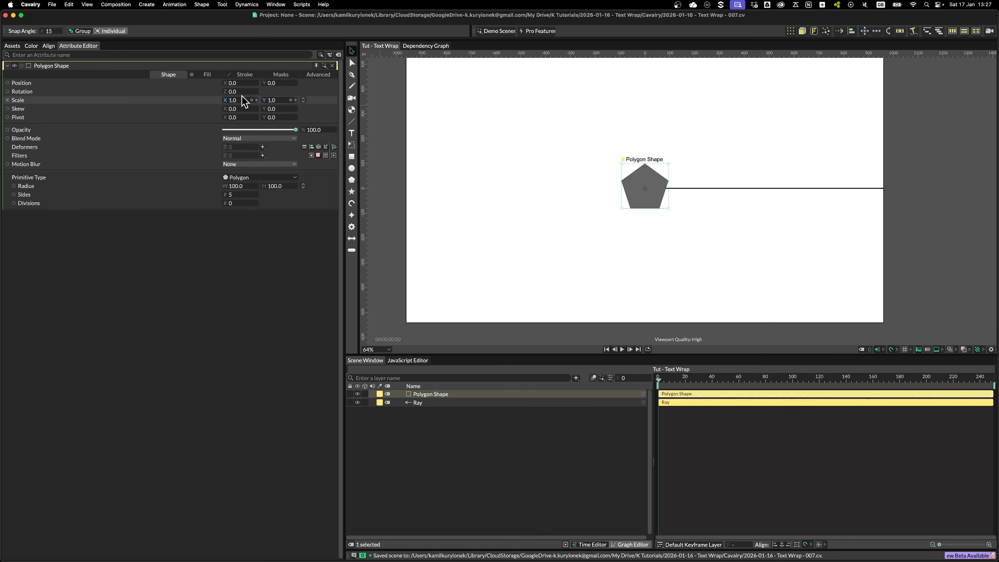
drag(277, 188, 329, 188)
drag(617, 230, 697, 197)
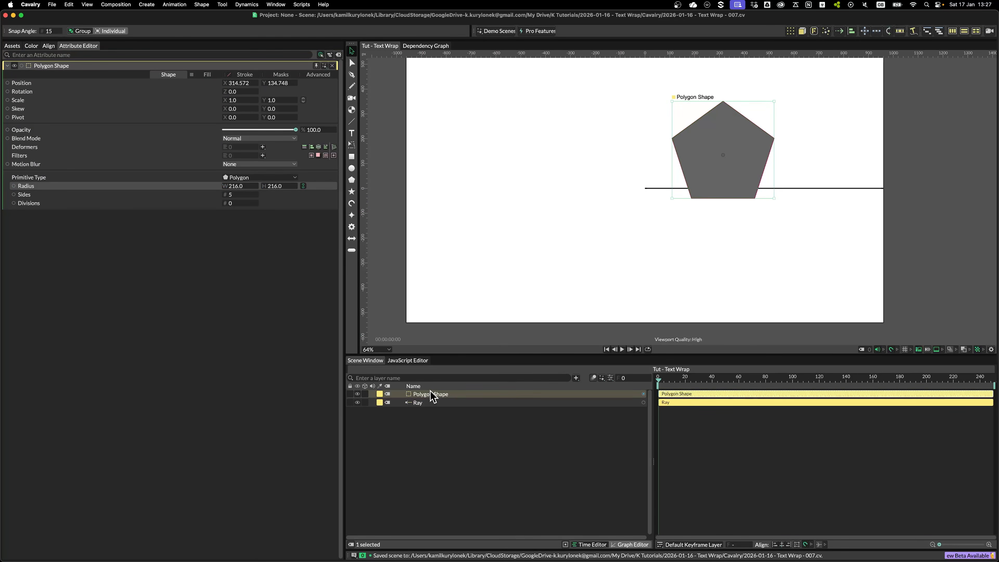
Step: Assign the polygon as the ray's collision shape and move it around to test the collision, placing it at about X 435, Y 44
click(433, 402)
drag(435, 394, 194, 182)
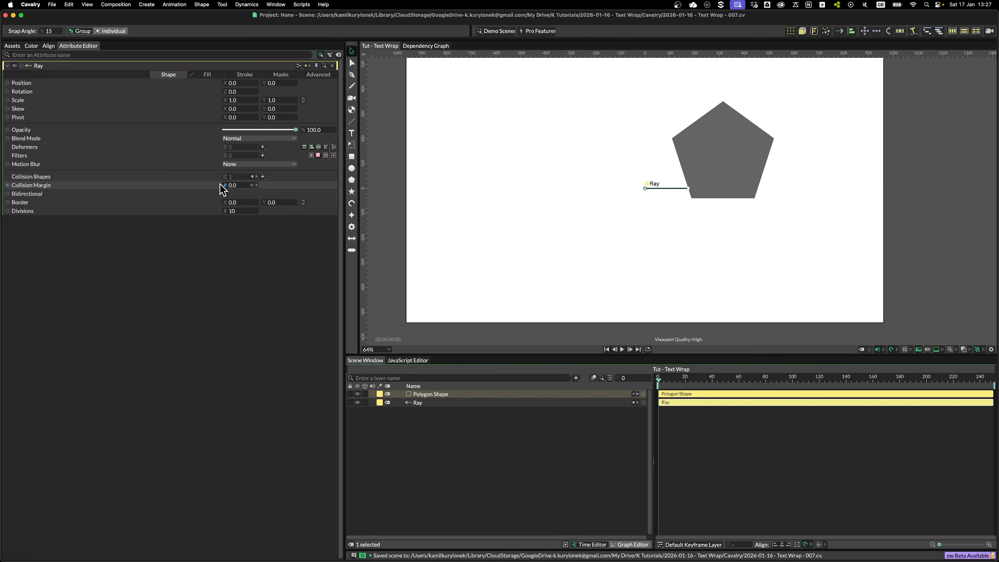
drag(745, 182, 786, 215)
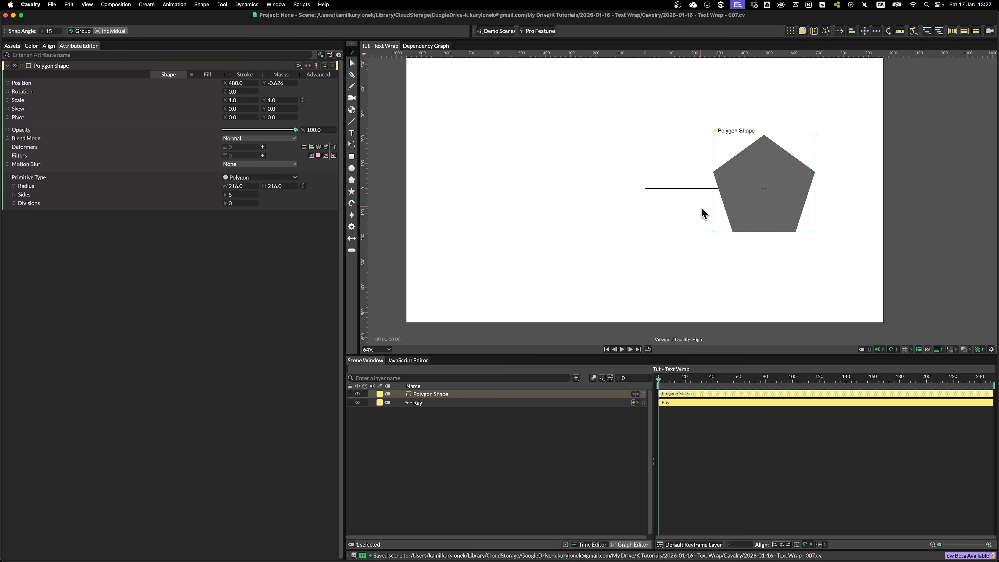
scroll(783, 210, up, 5)
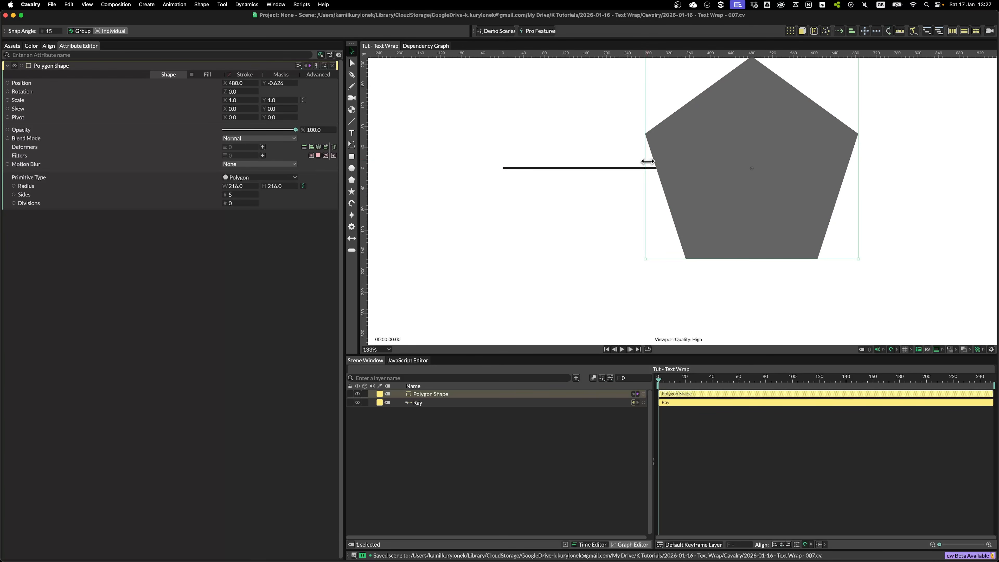
mouse_move(740, 196)
mouse_down()
mouse_move(718, 191)
mouse_move(732, 194)
mouse_up()
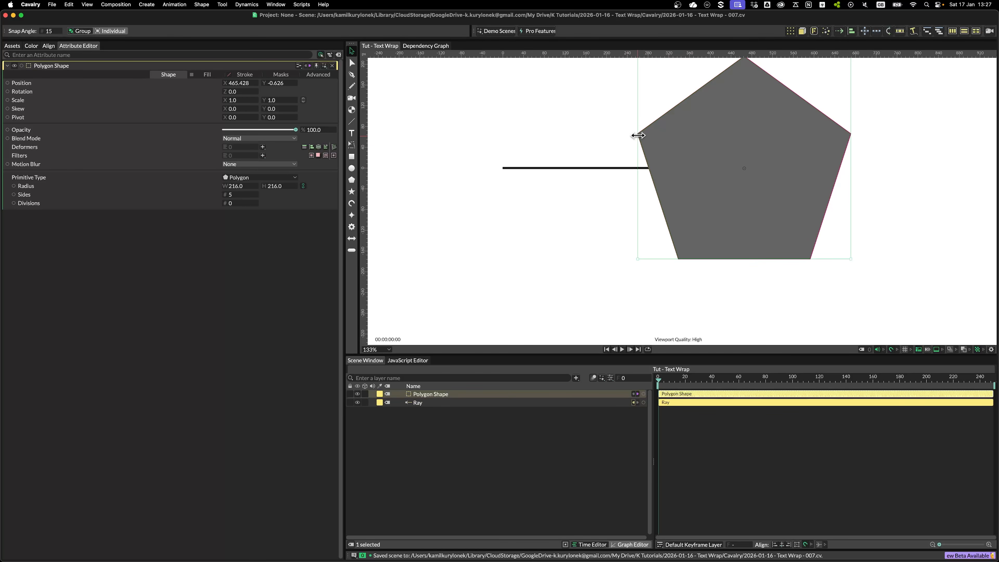
drag(697, 113, 679, 184)
scroll(769, 238, down, 5)
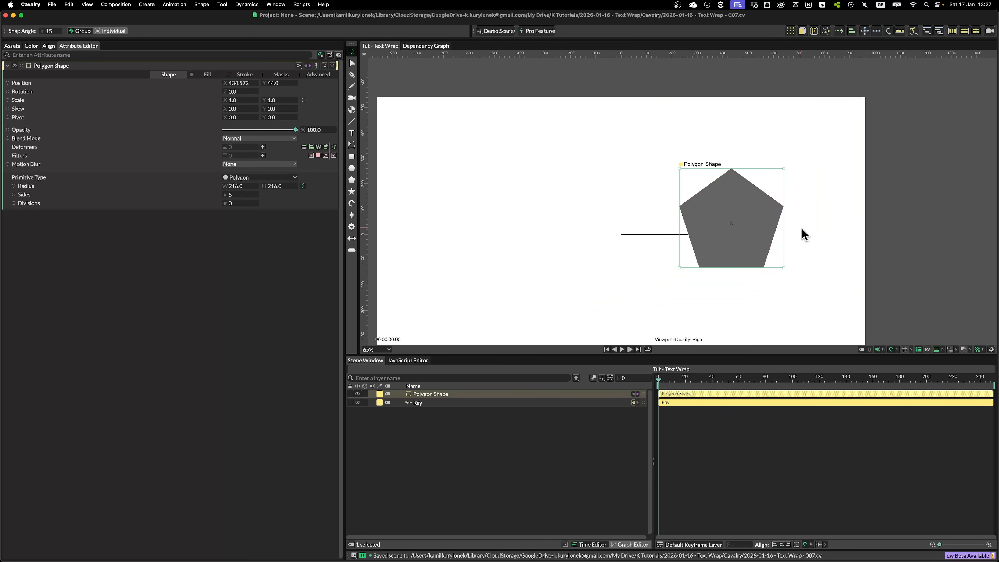
Step: Turn the ray's Bidirectional option back on and delete the polygon
click(408, 405)
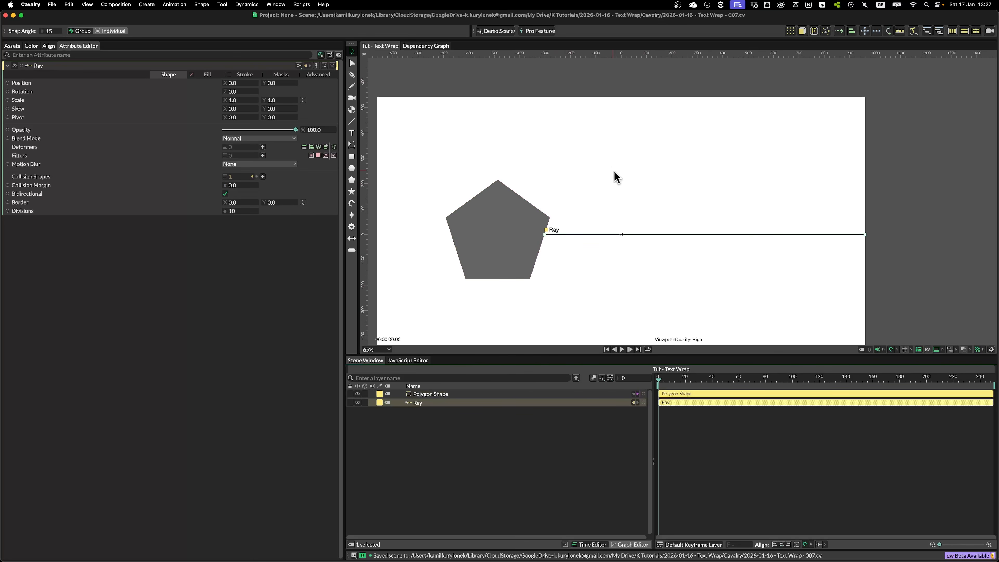
click(509, 261)
key(Delete)
Step: Set the ray's stroke color to bright red, ff2828
click(244, 75)
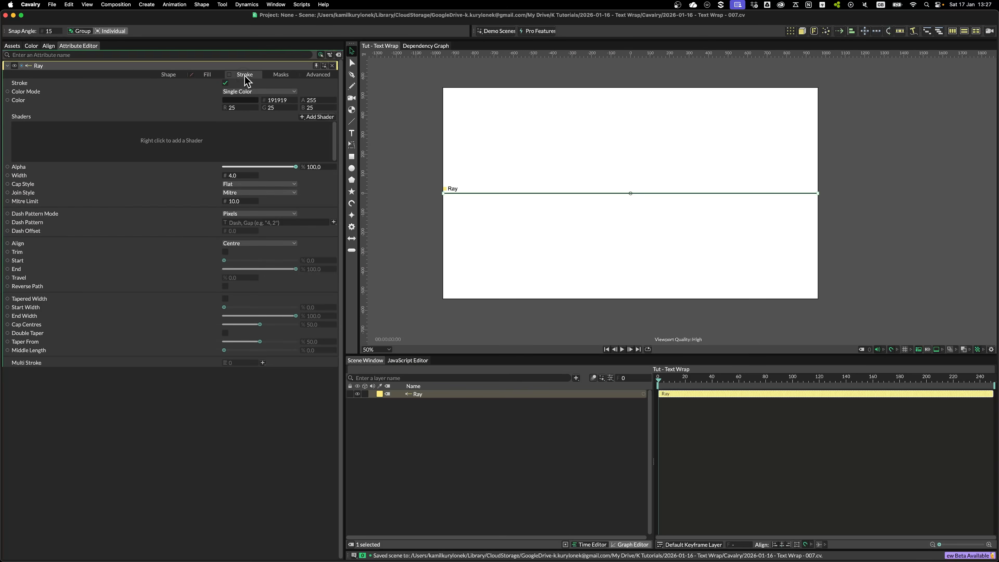
click(238, 100)
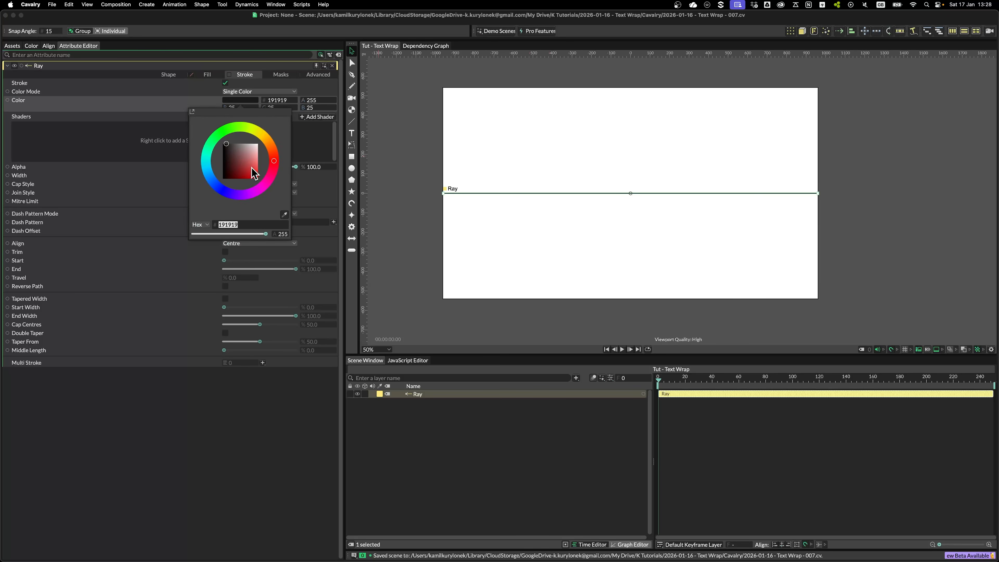
drag(252, 169, 281, 172)
click(652, 319)
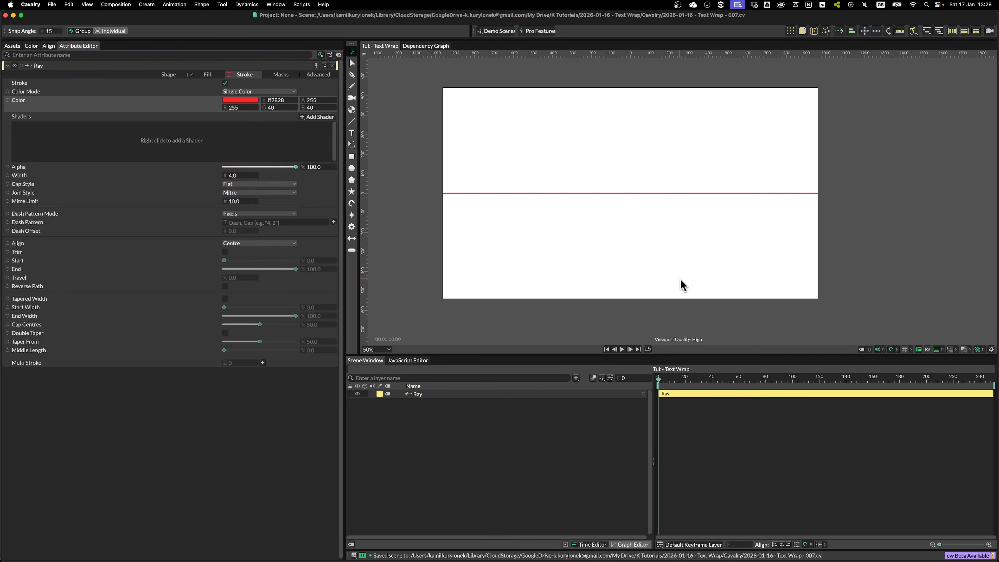
Step: Apply a Duplicator to the ray and rename the duplicator layer as Collision Detection
scroll(689, 250, up, 1)
mouse_move(641, 176)
mouse_down()
mouse_move(678, 213)
mouse_move(652, 161)
mouse_up()
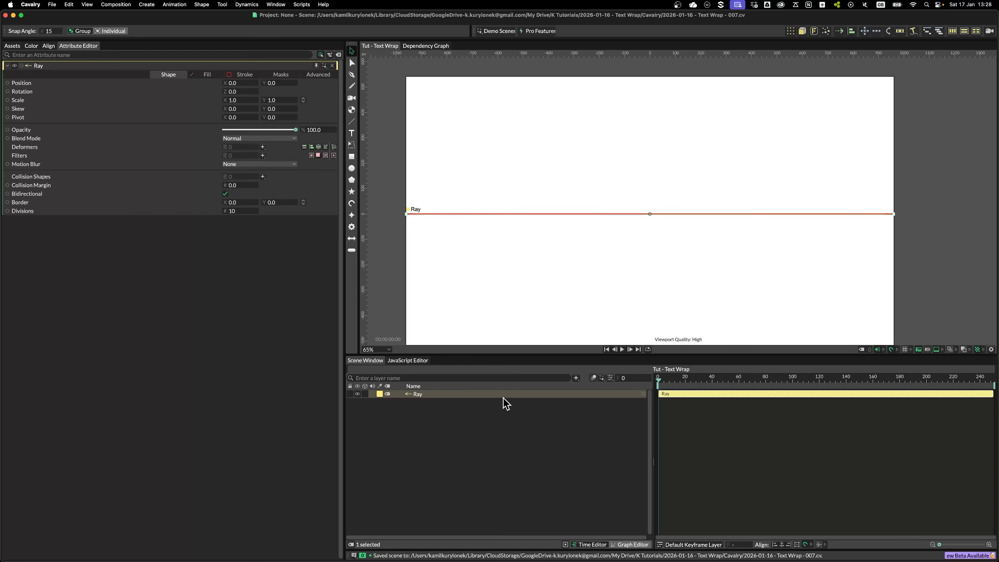
click(789, 30)
double_click(423, 393)
text(Collision Detcti)
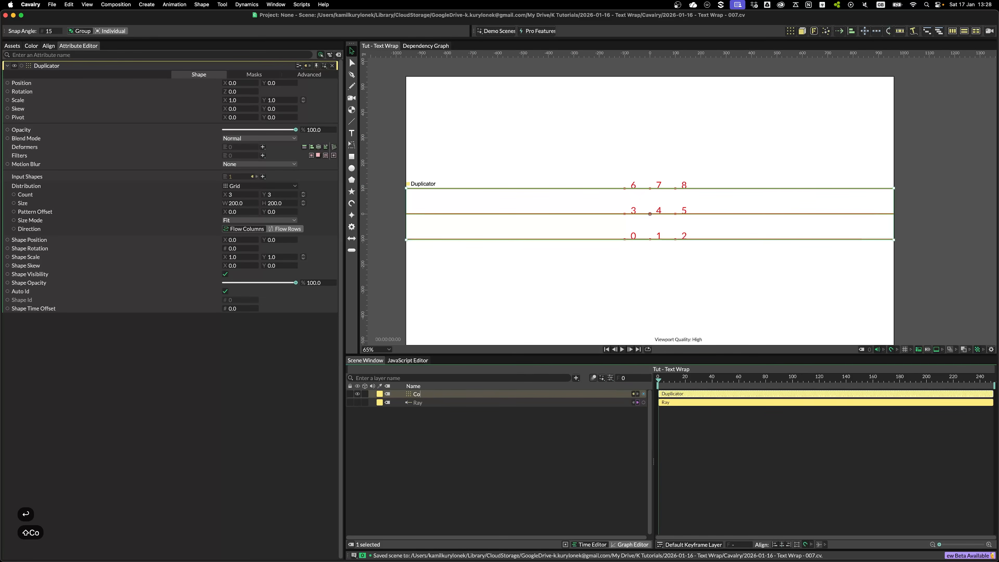
key(BackSpace)
key(BackSpace)
key(BackSpace)
text(ection)
key(Return)
scroll(636, 133, down, 2)
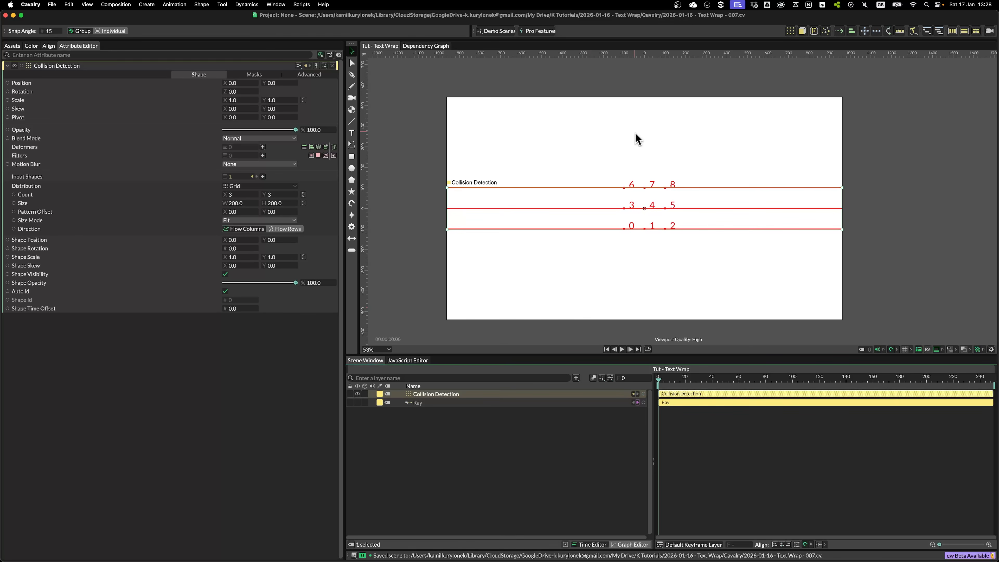
Step: Set the duplicator's distribution to Sort with a Linear input distribution and a count of 20
click(270, 185)
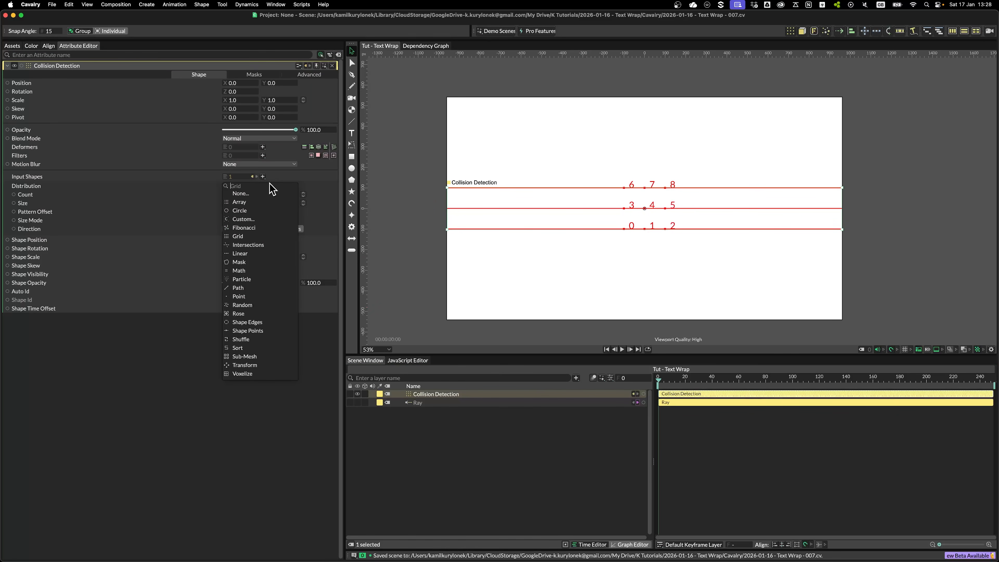
click(239, 348)
click(252, 195)
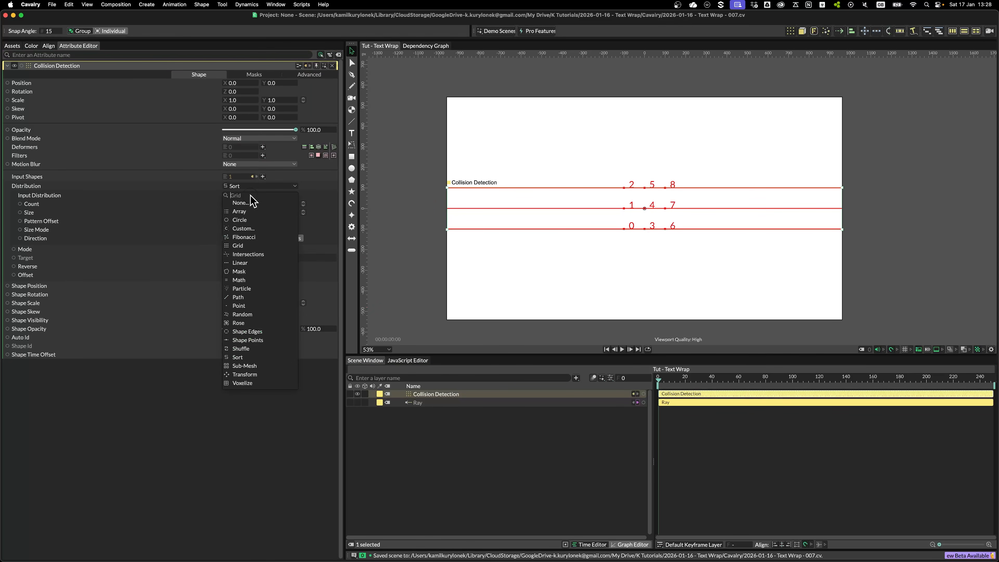
click(236, 266)
click(233, 204)
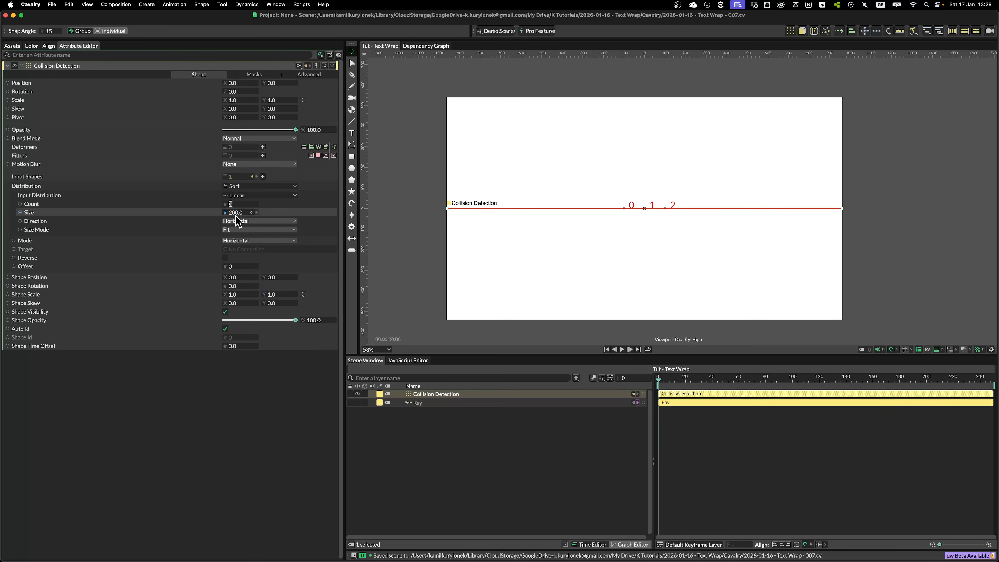
text(20)
key(Return)
Step: Stack the duplicated rays vertically, using the Step size mode with a size of 55
click(244, 221)
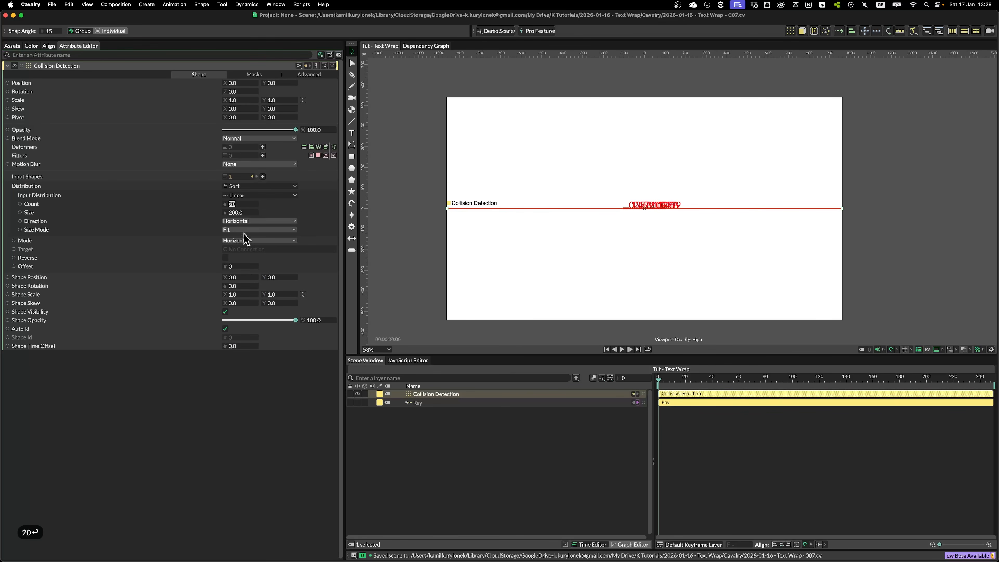
click(243, 230)
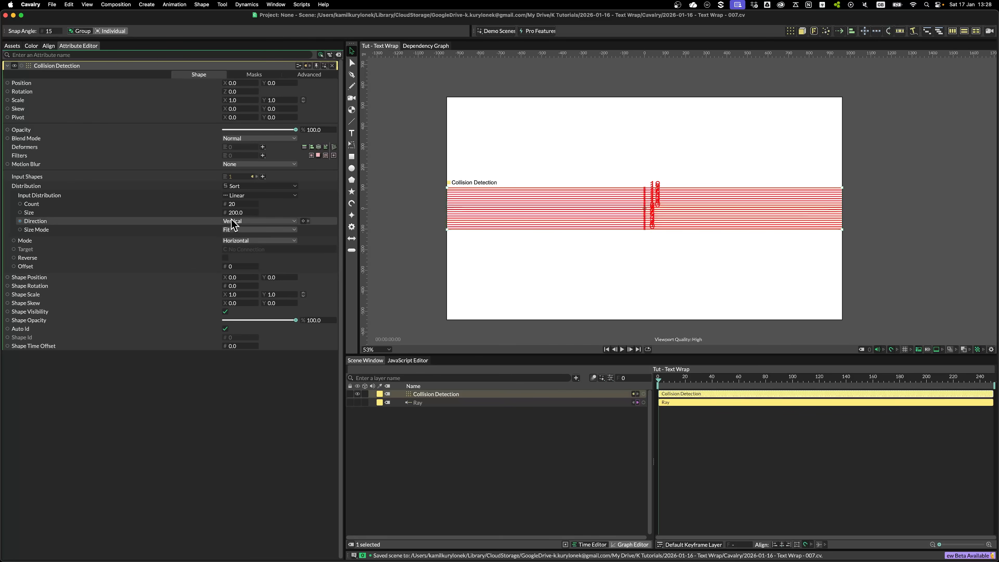
click(235, 230)
click(230, 240)
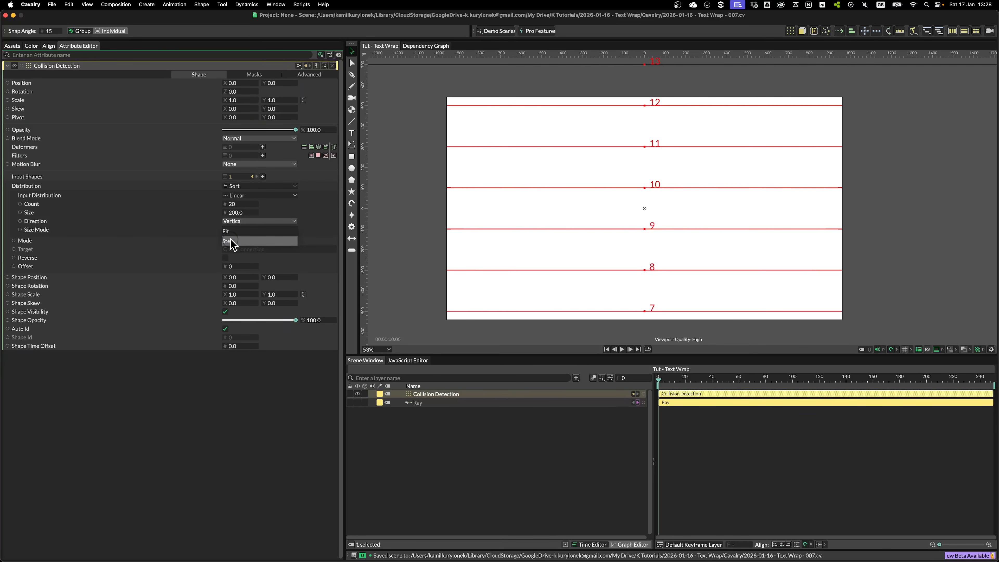
click(236, 212)
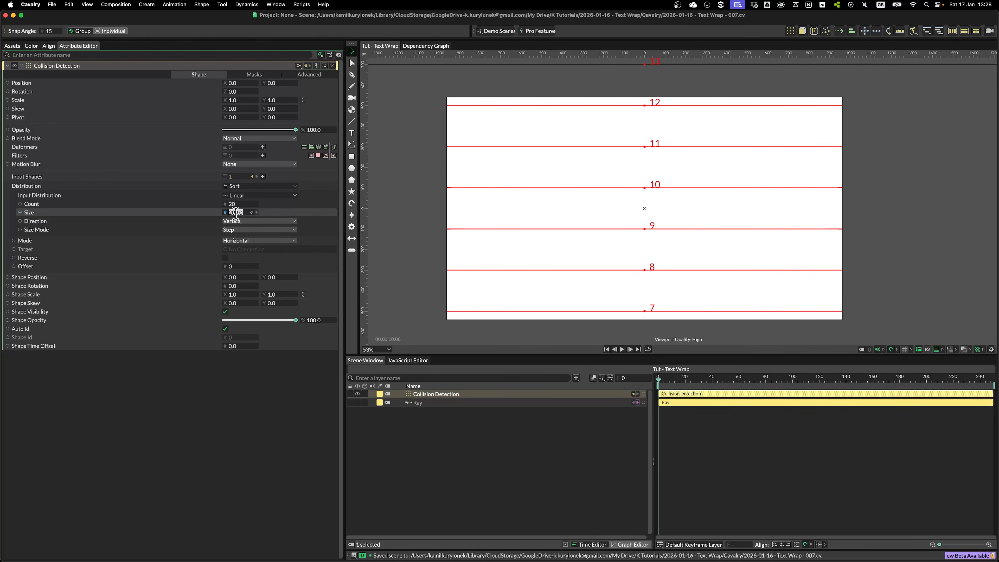
text(55)
key(Return)
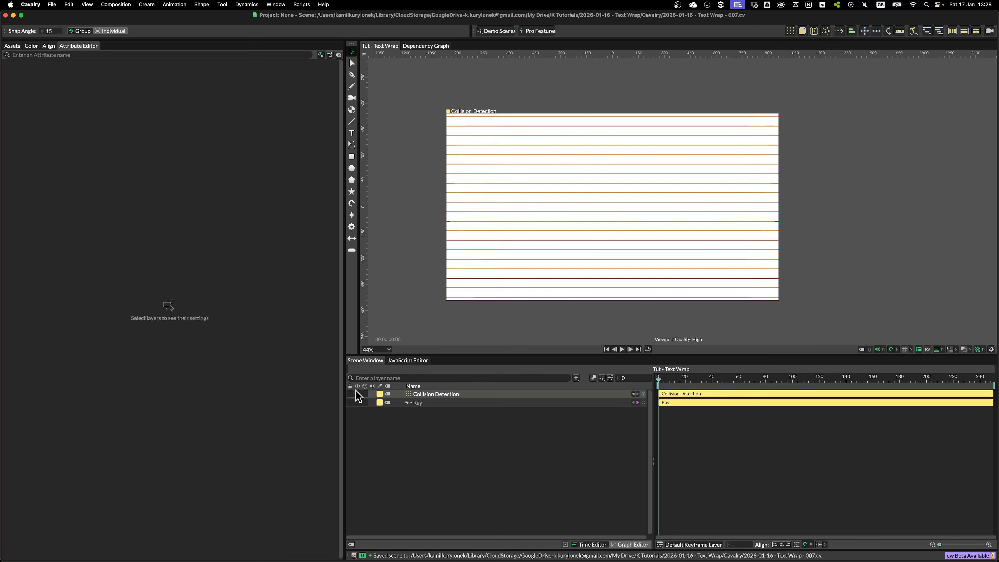
Step: Hide the Collision Detection layer and add a new text shape to the composition
click(357, 392)
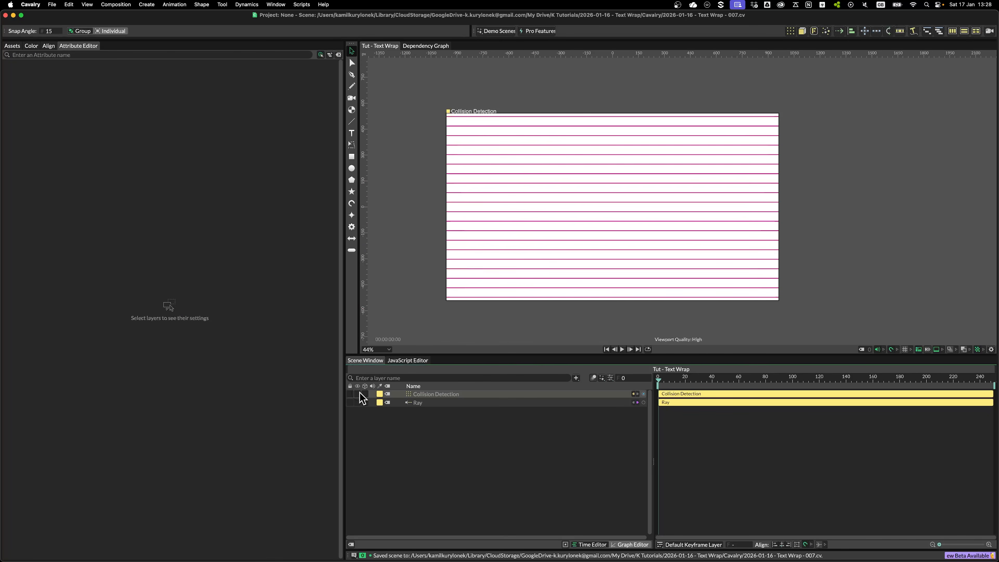
click(351, 133)
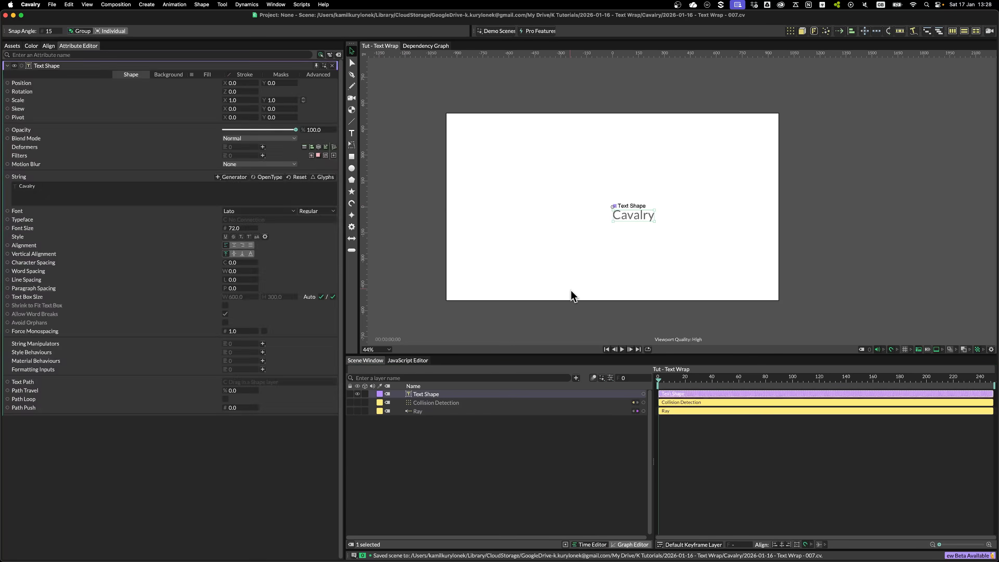
Step: Switch to Notes and remove the paragraph breaks from the typography text so it forms one continuous paragraph
key(super+Tab)
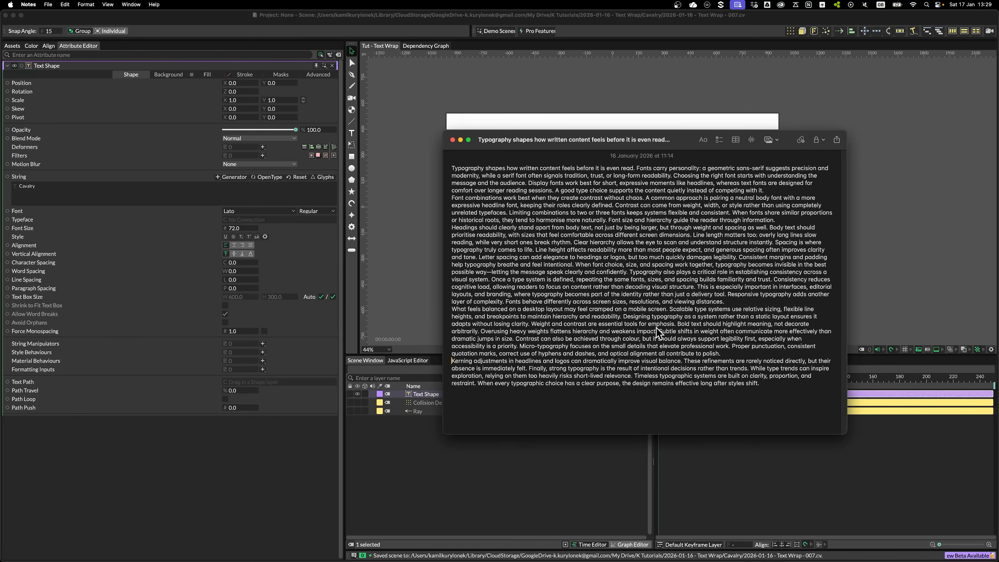
drag(676, 149, 634, 170)
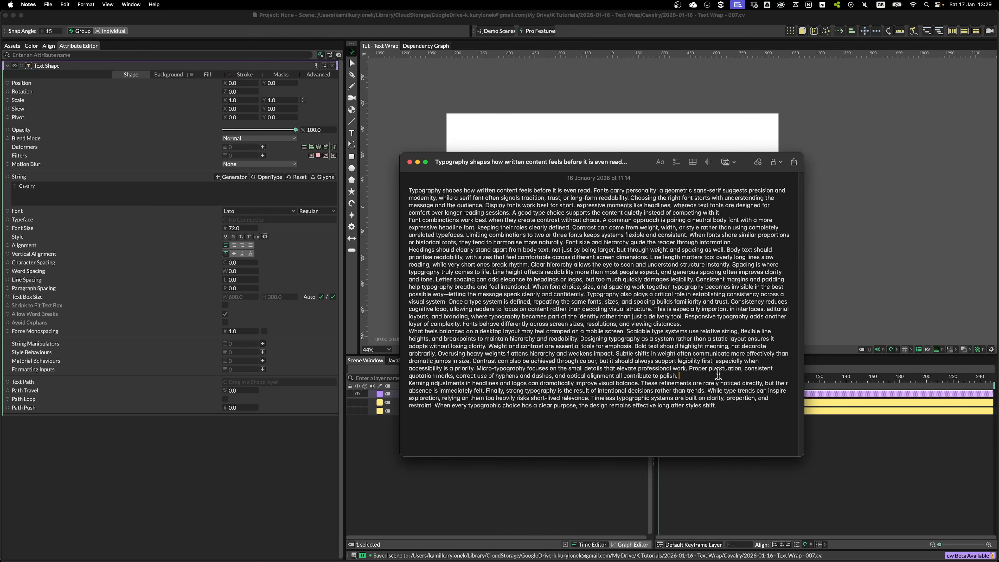
key(Delete)
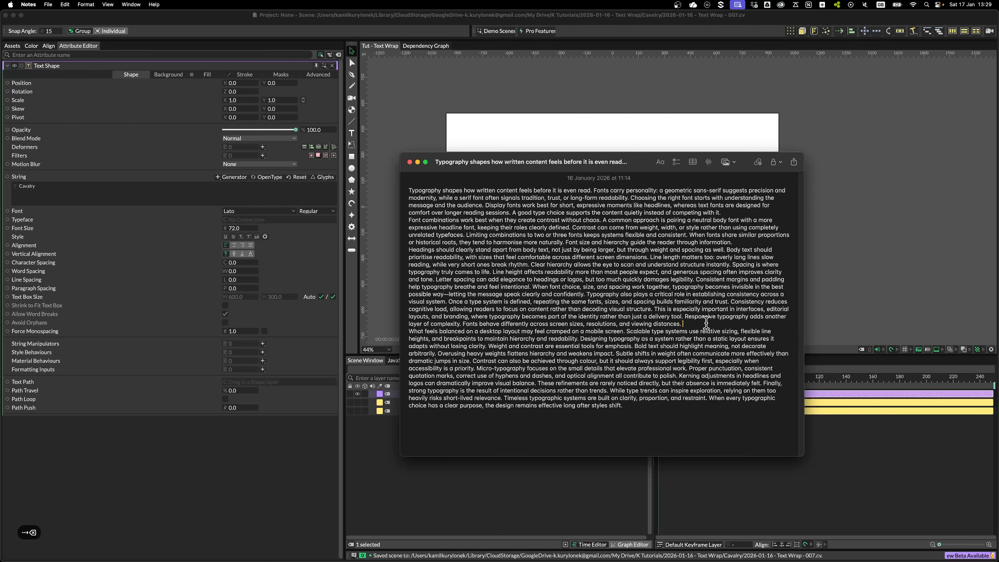
key(Delete)
key(Delete)
click(729, 210)
key(Delete)
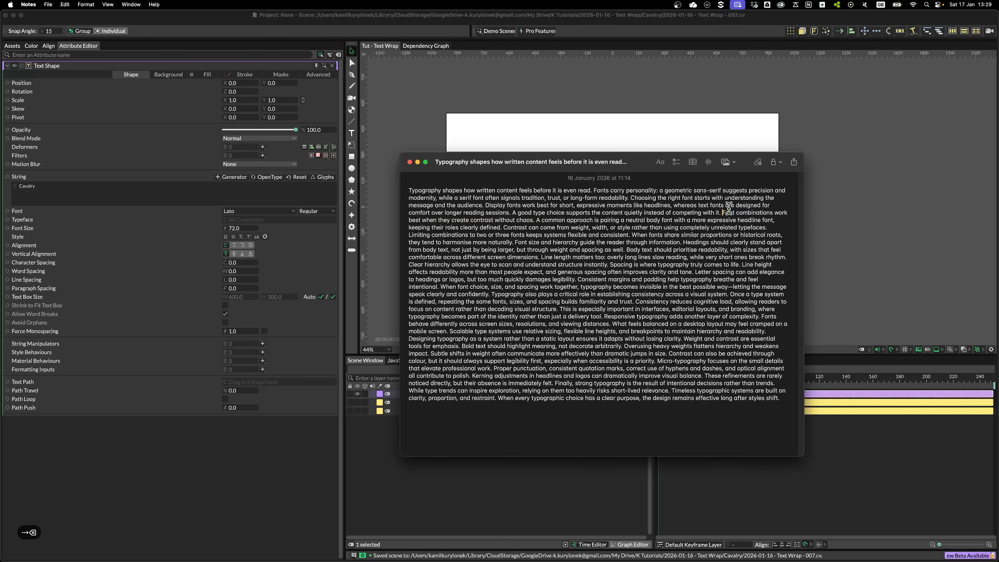
Step: Copy the whole typography note and paste it over the text shape's string in Cavalry
key(cmd+a)
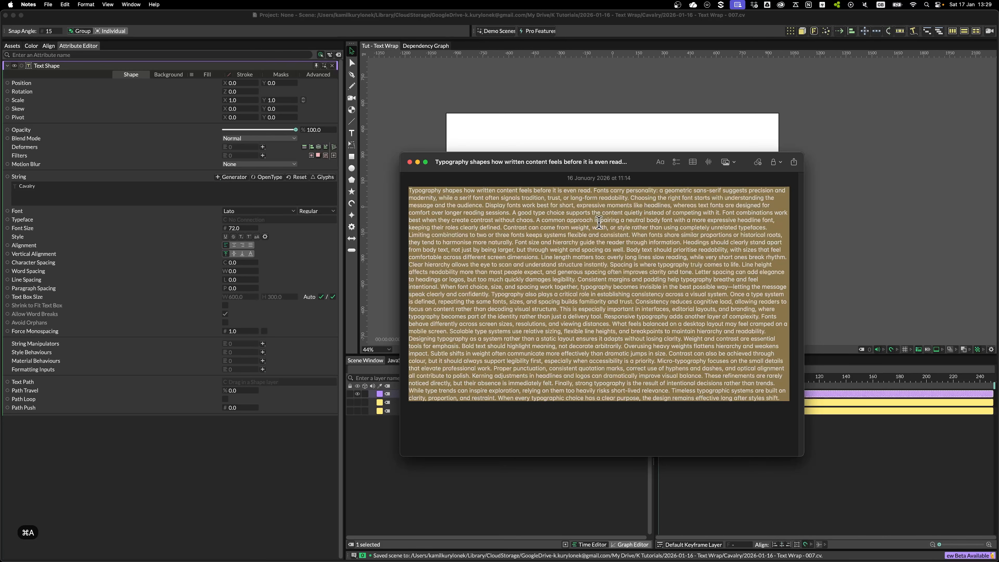
key(cmd+c)
click(279, 199)
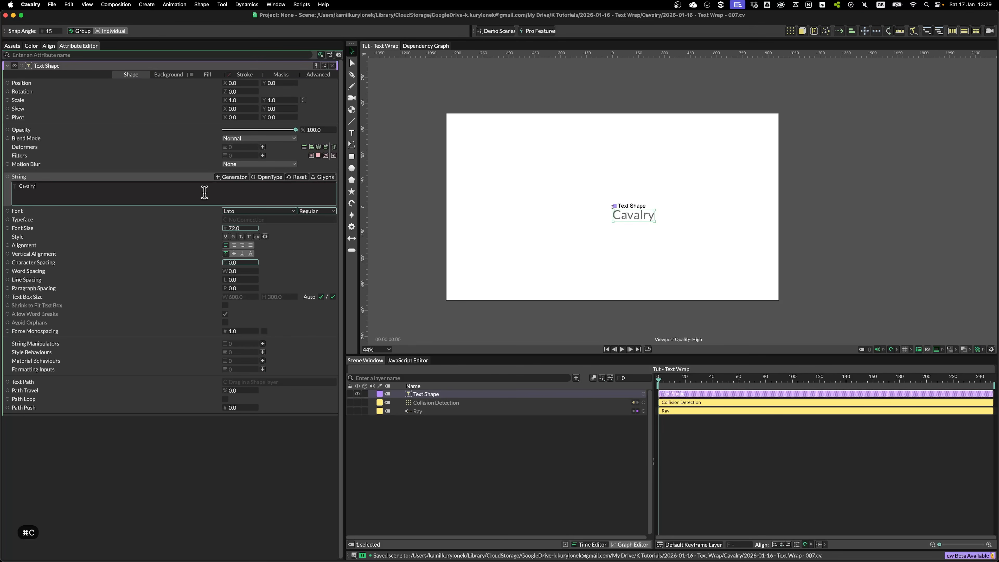
key(cmd+a)
key(super+v)
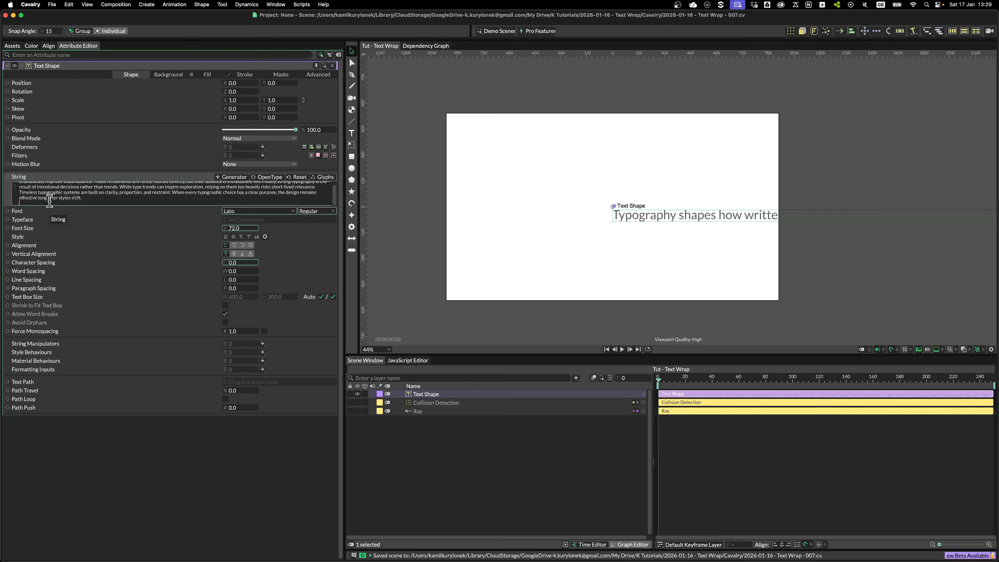
Step: Remove the trailing blank line from the text string and set its font size to 45
key(BackSpace)
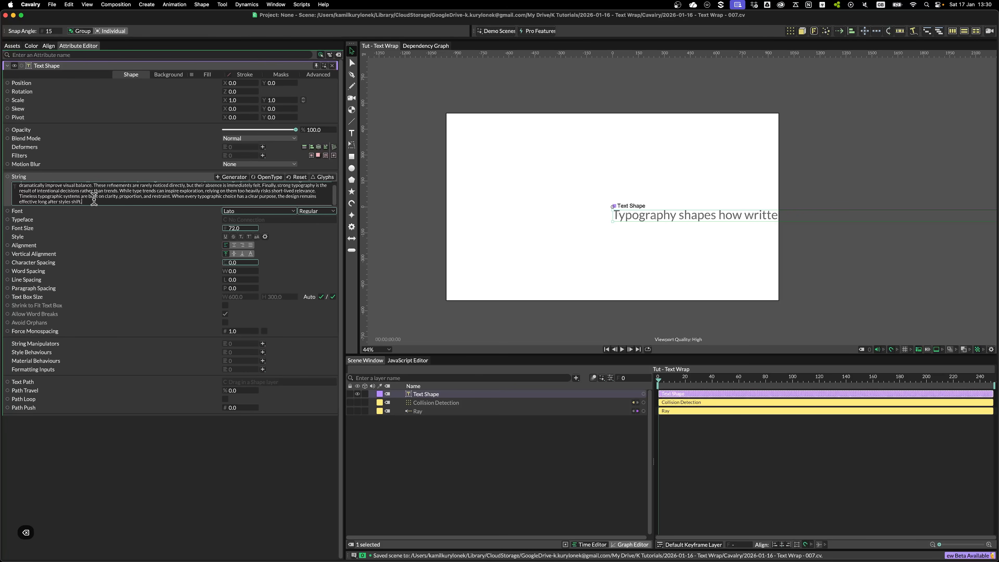
click(232, 228)
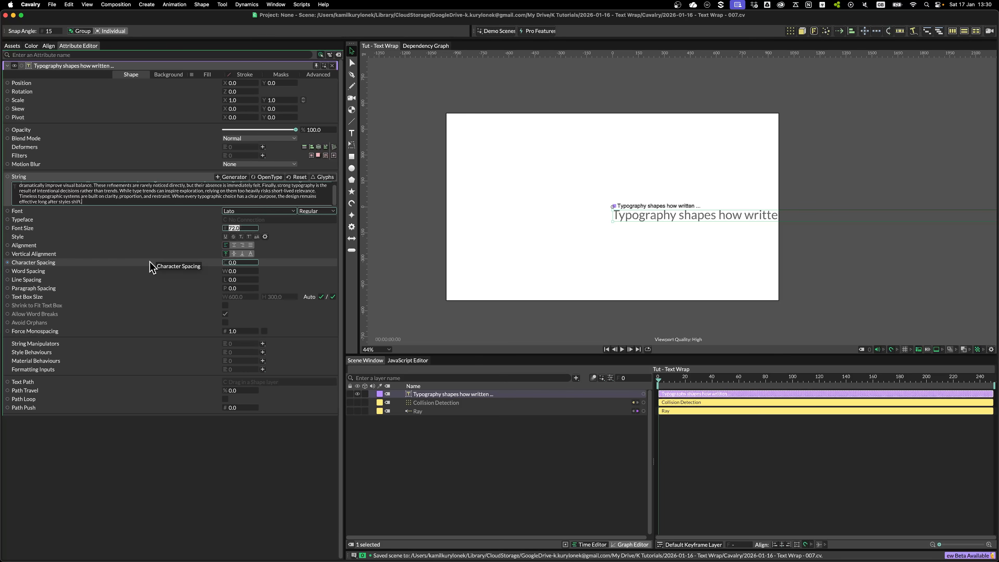
text(45)
key(Return)
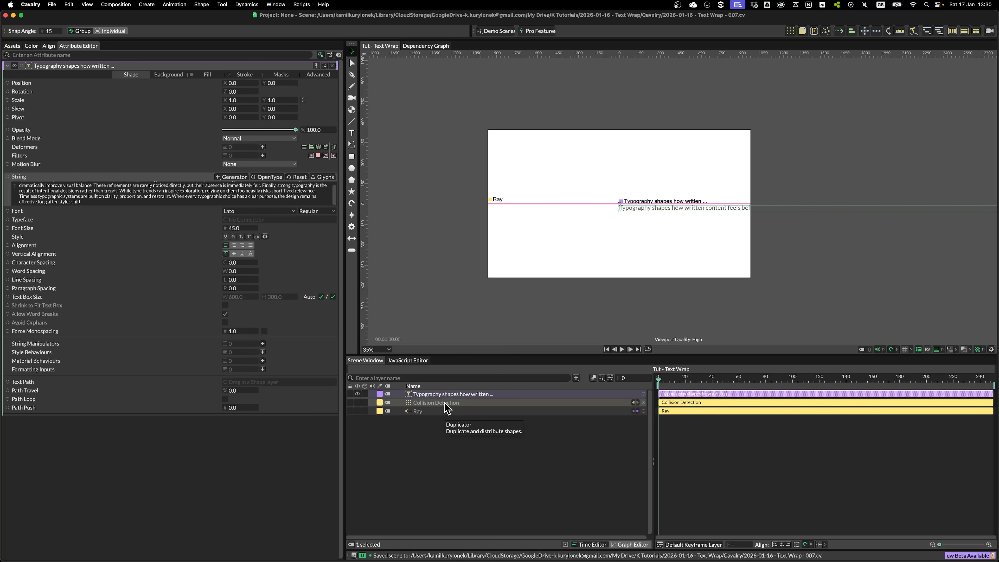
Step: Link the Collision Detection duplicator as the text's path and reverse the duplicator's sort order
drag(435, 403, 168, 377)
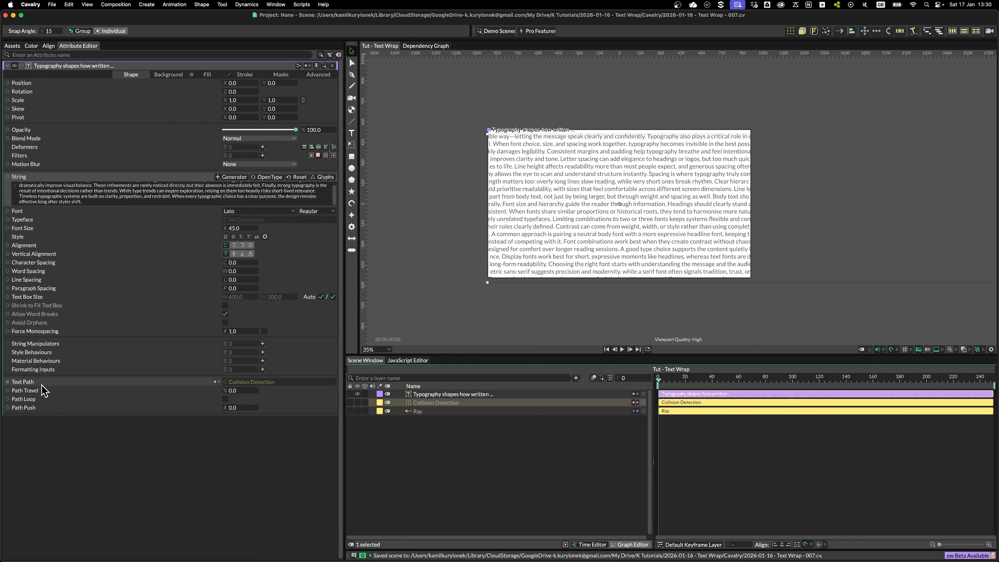
scroll(526, 157, up, 1)
drag(577, 196, 495, 193)
scroll(500, 131, up, 3)
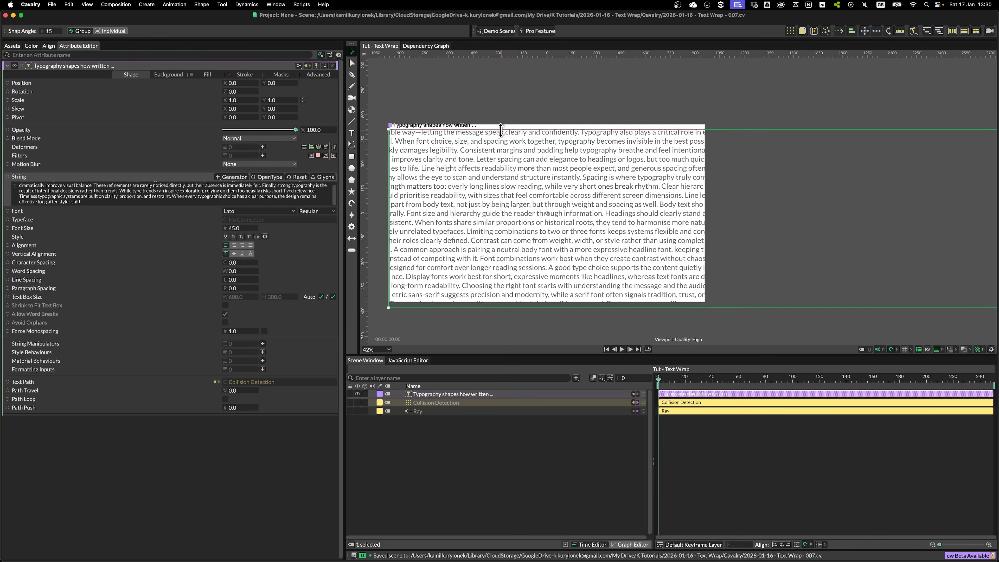
scroll(501, 131, up, 1)
drag(491, 157, 510, 156)
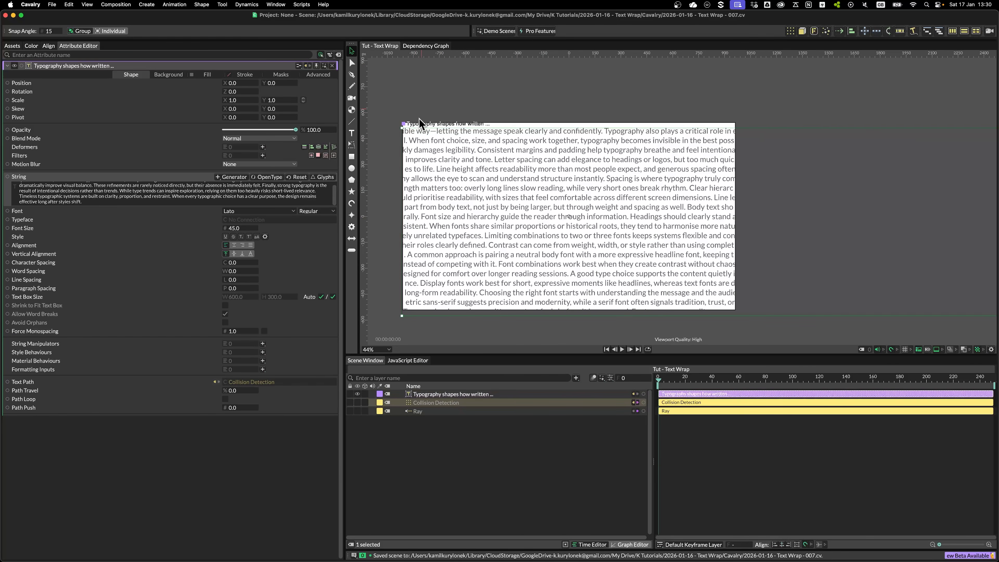
click(426, 402)
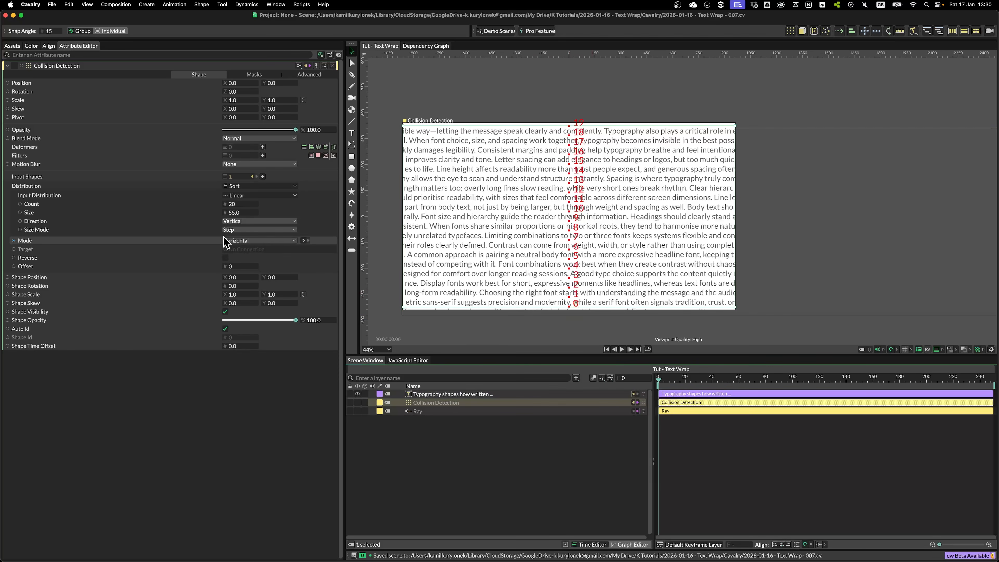
click(225, 258)
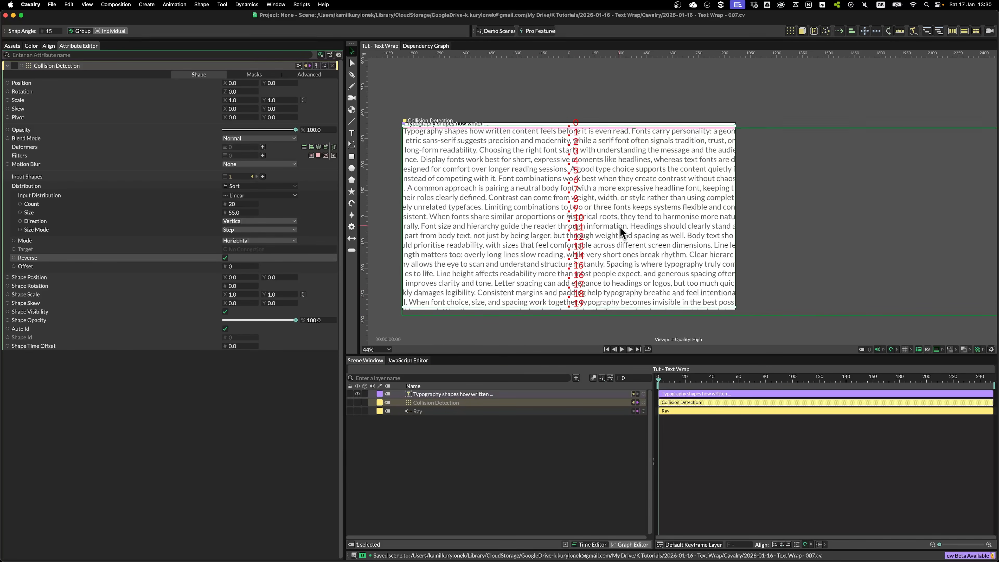
Step: Set the Ray's horizontal border to 30 with the text hidden and Collision Detection shown, and inspect the points along the rays
click(458, 410)
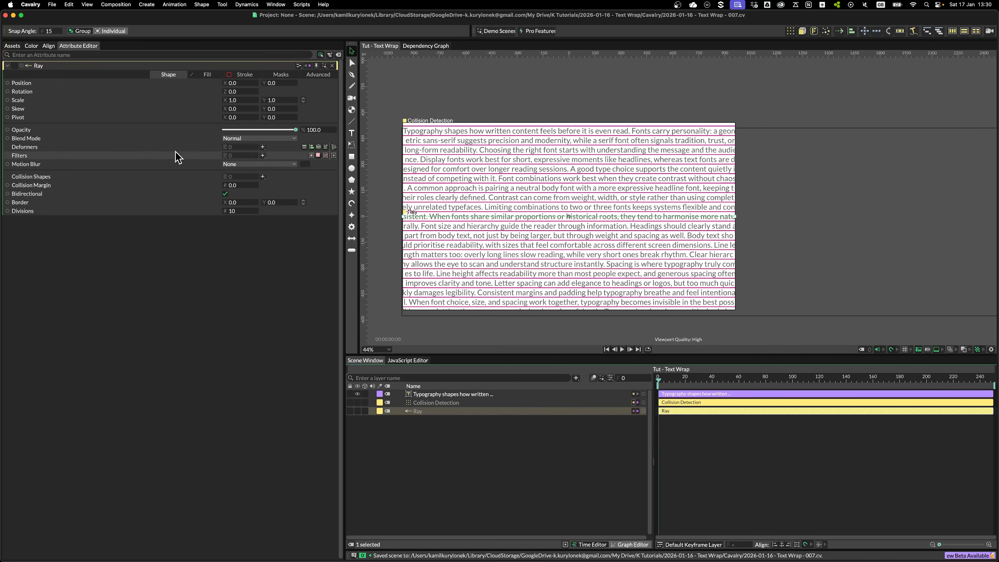
drag(232, 202, 244, 205)
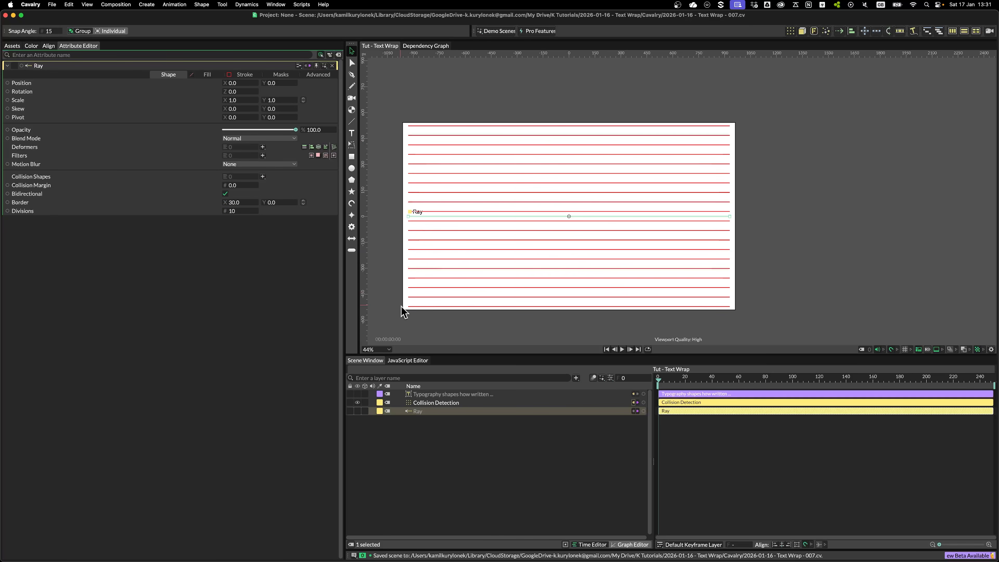
key(a)
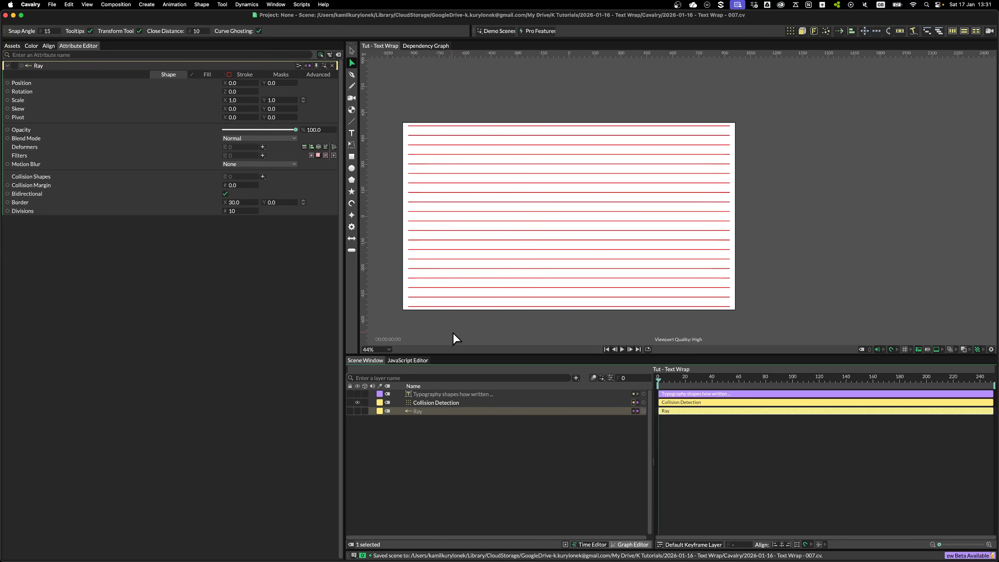
click(425, 403)
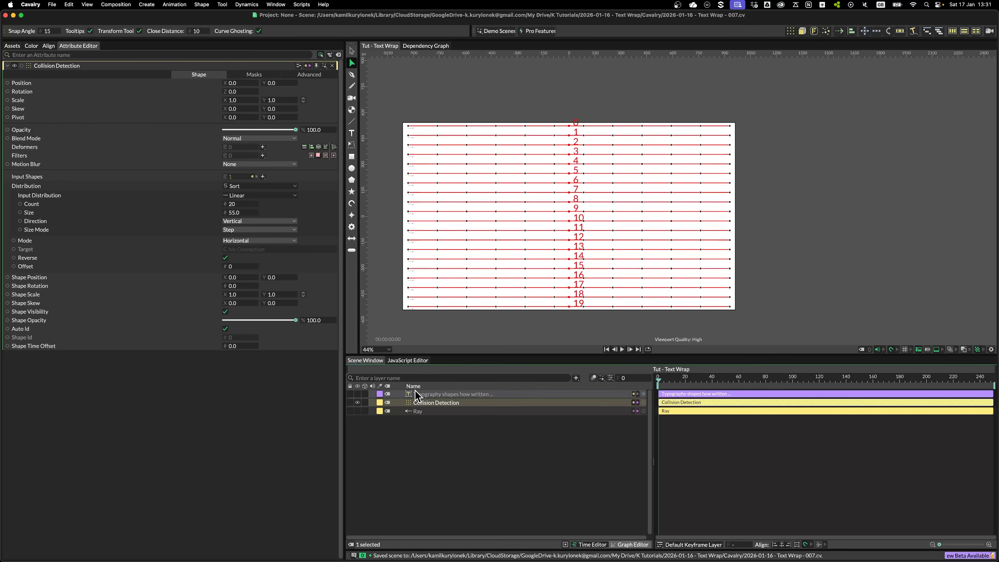
click(421, 411)
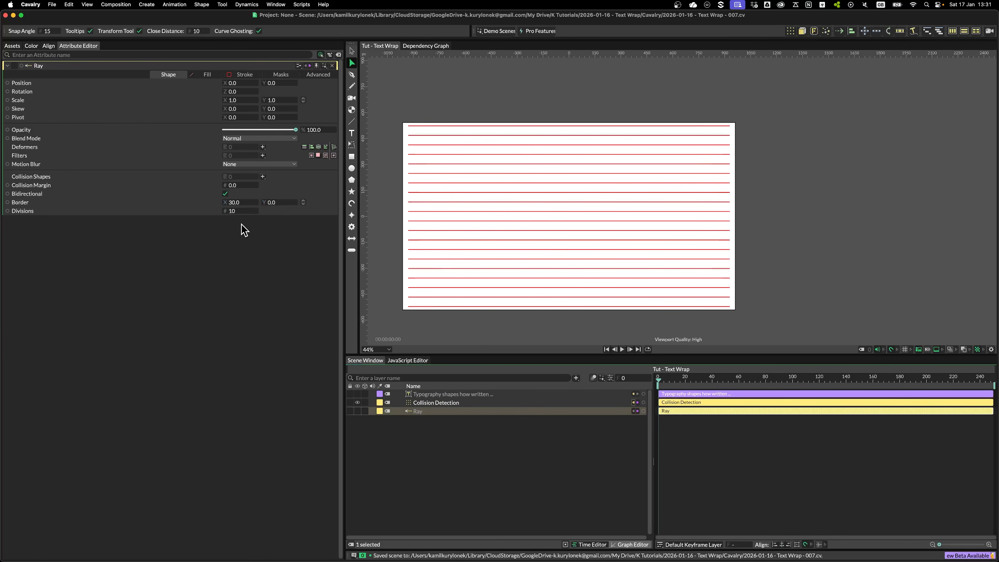
click(448, 454)
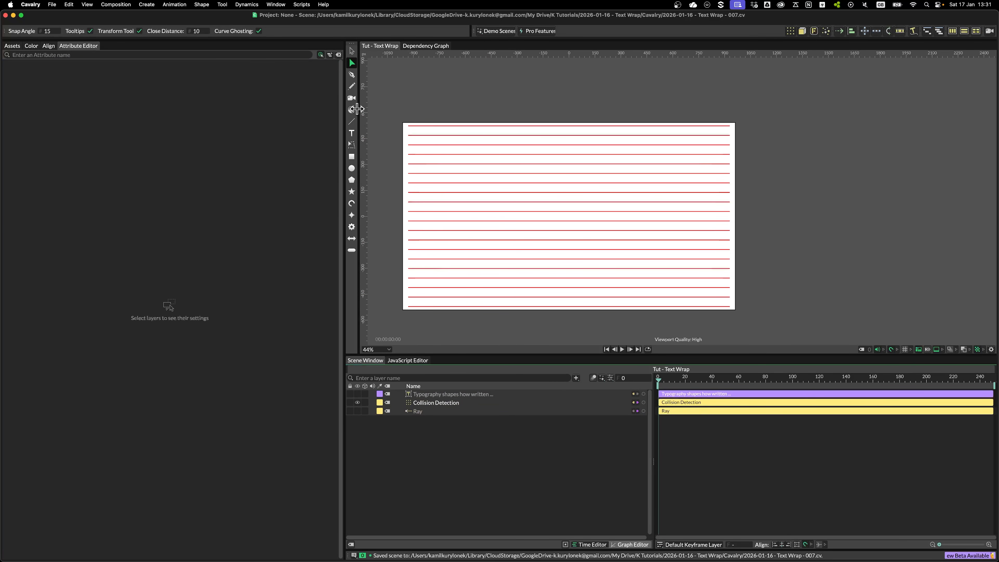
Step: Add a turquoise ellipse with a radius of 200 and place it over the rays at about 469, 249
click(352, 168)
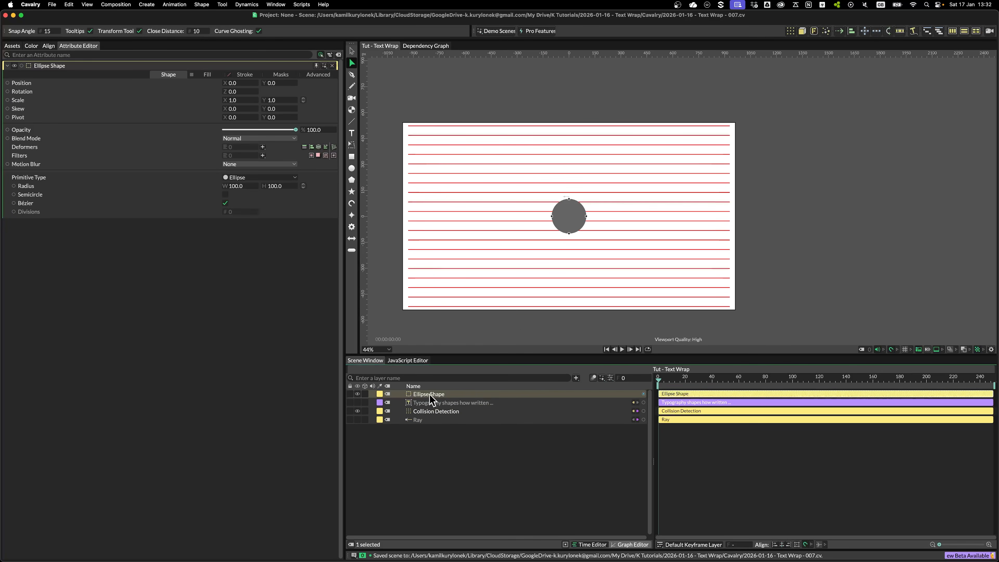
click(207, 75)
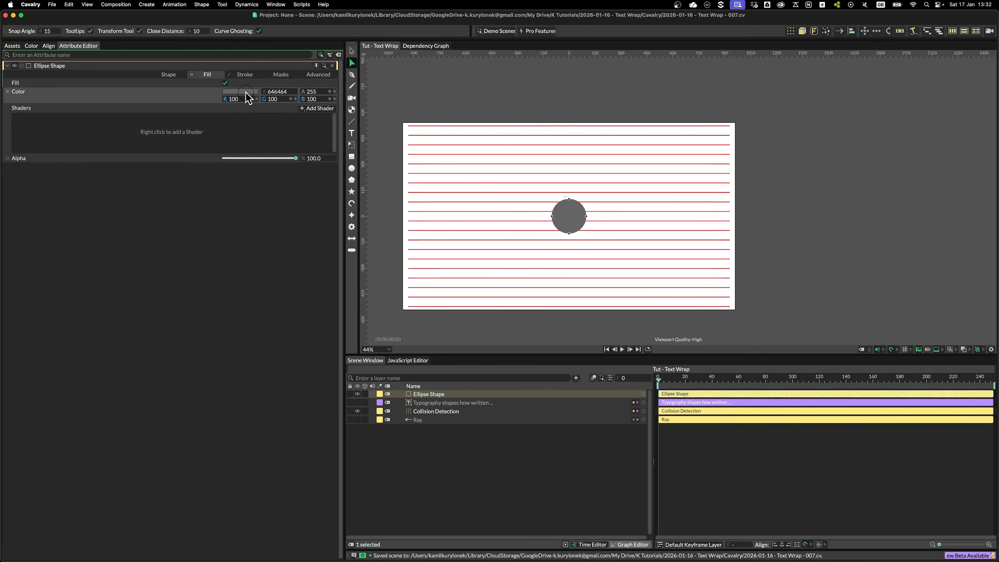
click(240, 92)
drag(252, 161, 258, 167)
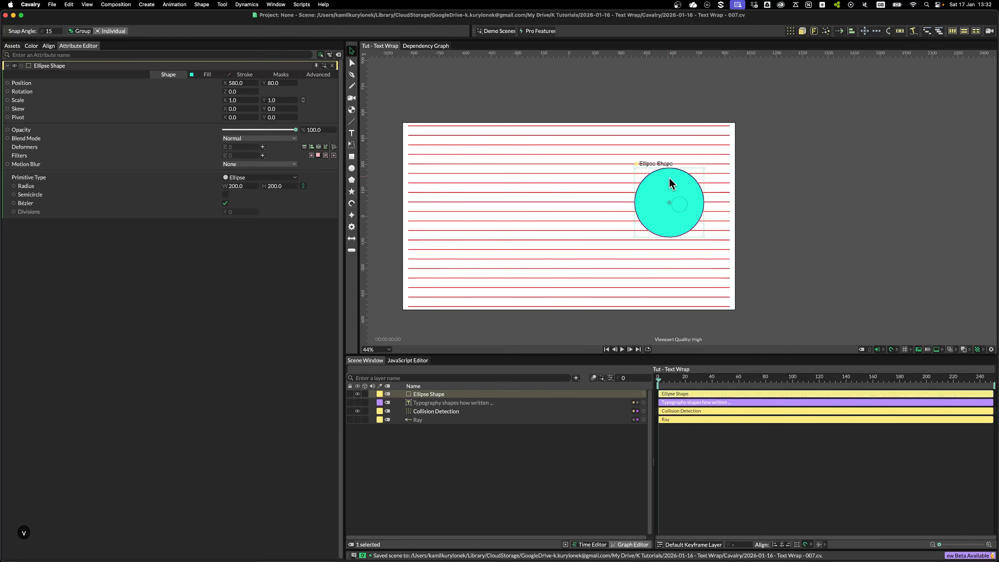
drag(661, 193, 648, 169)
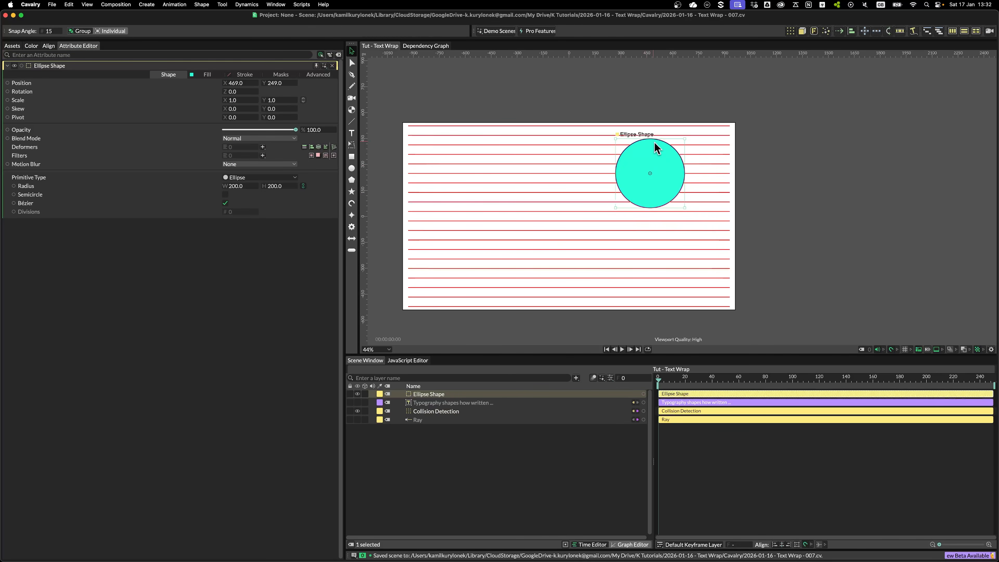
Step: Use the ellipse as the Ray's collision shape and move the ellipse to about 580, -40
click(428, 420)
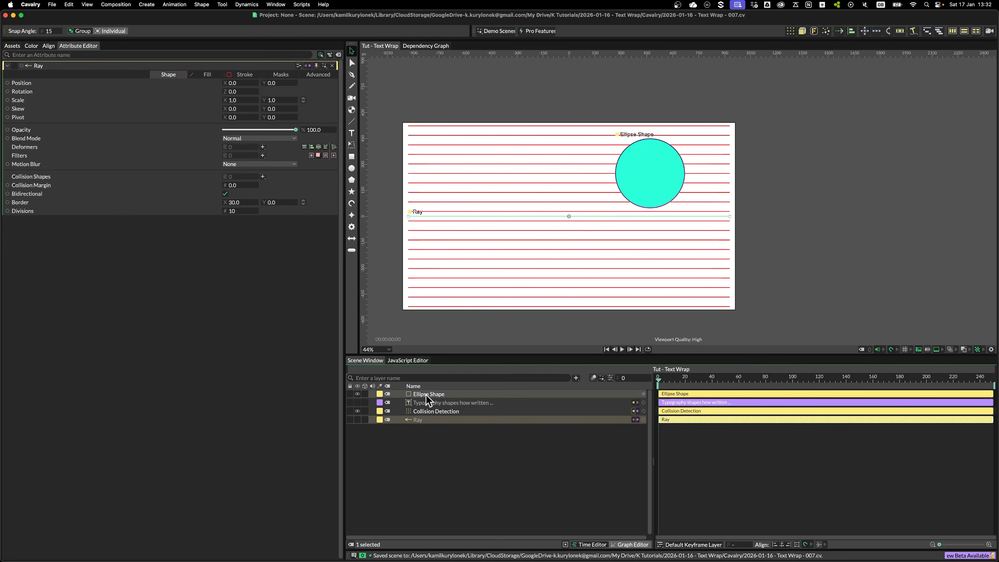
drag(427, 396, 240, 178)
drag(650, 177, 668, 231)
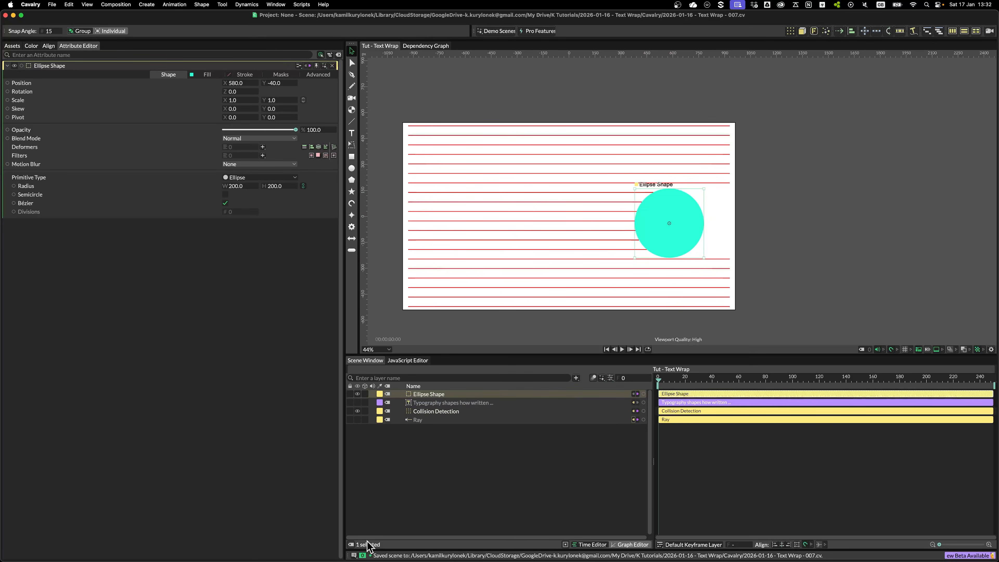
Step: Add a collision margin to the Ray and test it by moving the ellipse to about 540, -60
click(432, 419)
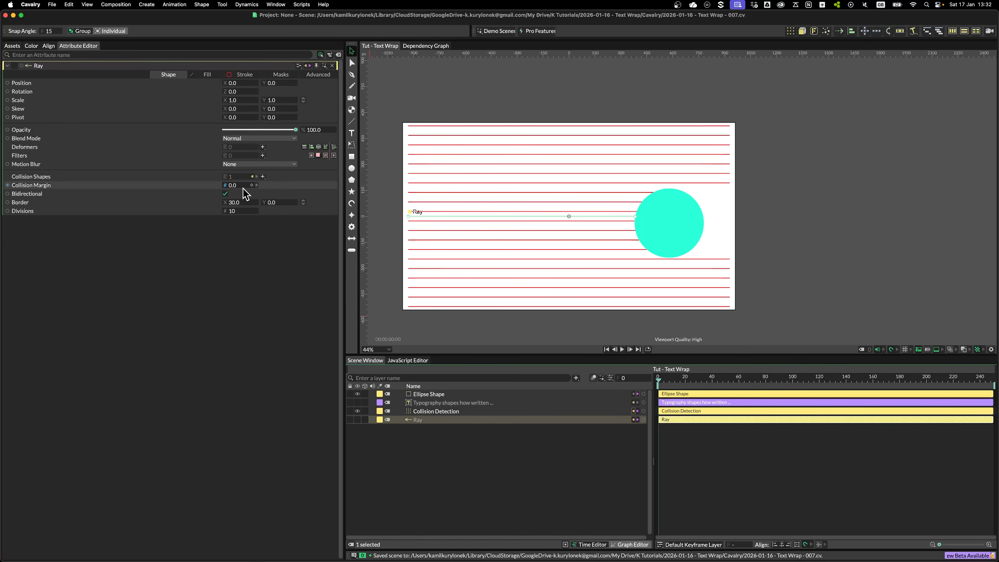
click(242, 186)
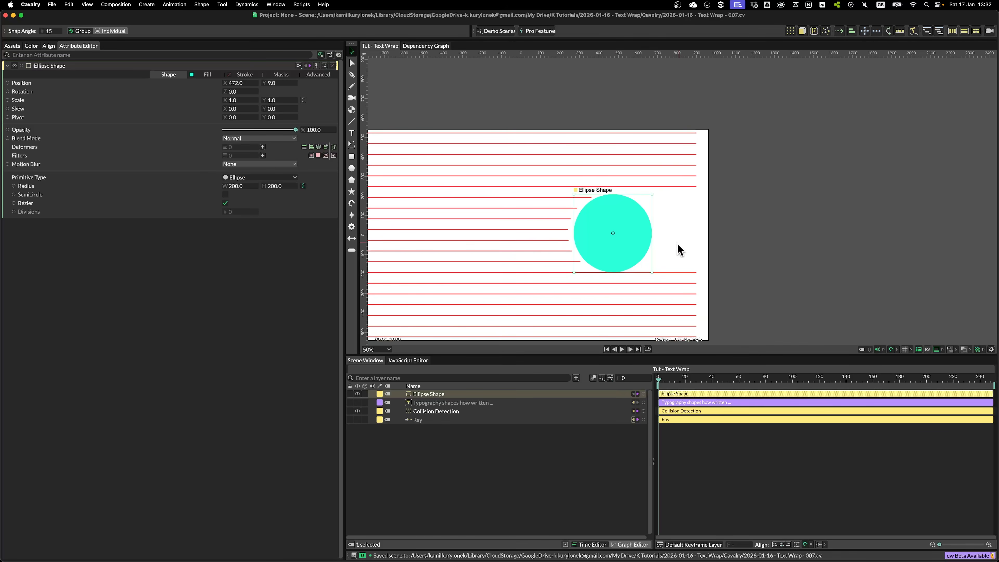
scroll(678, 248, down, 3)
mouse_move(659, 237)
mouse_down()
mouse_move(677, 205)
mouse_move(673, 162)
mouse_move(649, 222)
mouse_up()
scroll(663, 198, up, 3)
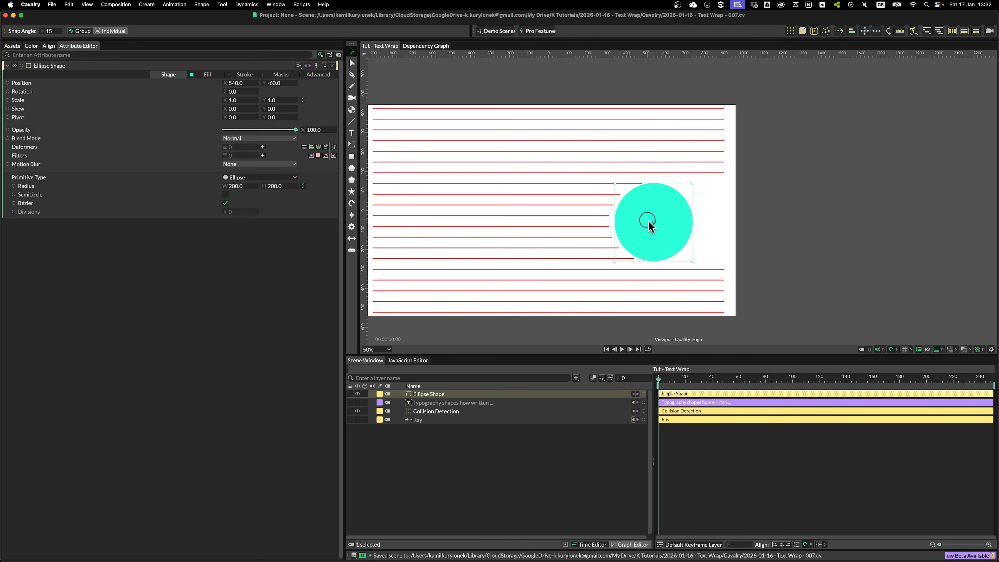
Step: Show the typography text layer again and clear the layer selection
click(357, 402)
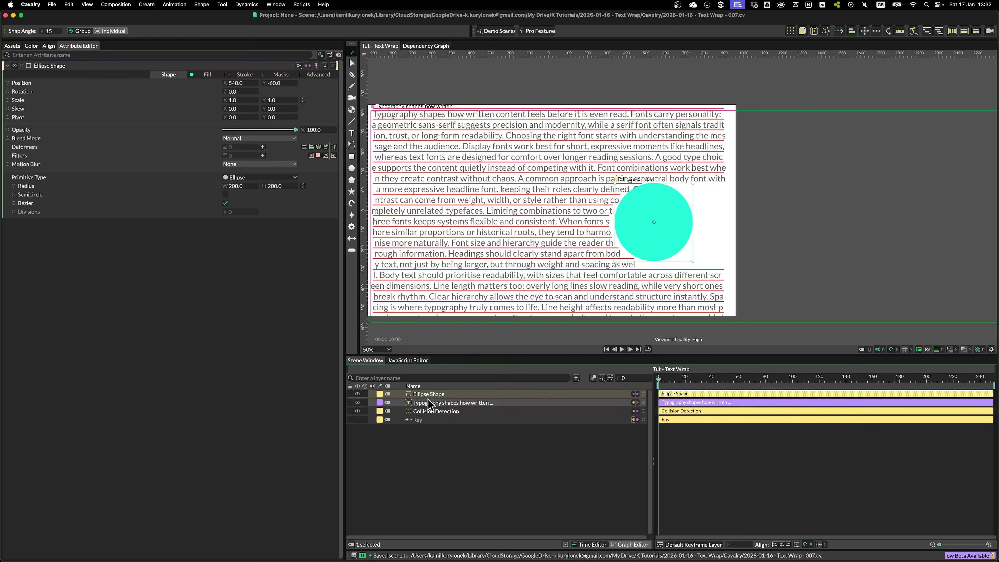
scroll(495, 263, down, 2)
click(427, 436)
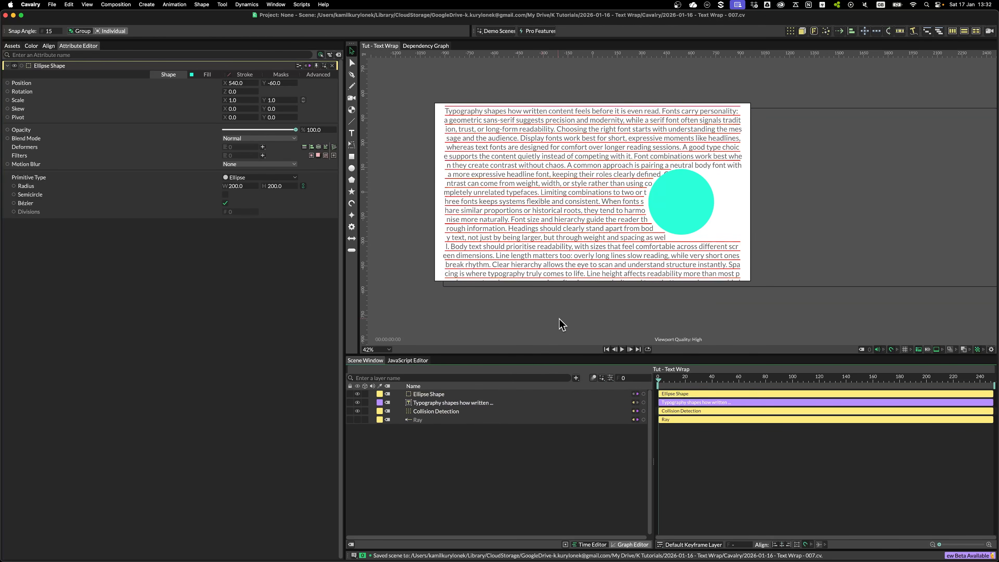
Step: Move the ellipse to about 611, 19 and examine how the text meets its upper edge
drag(678, 200, 689, 181)
scroll(690, 182, up, 8)
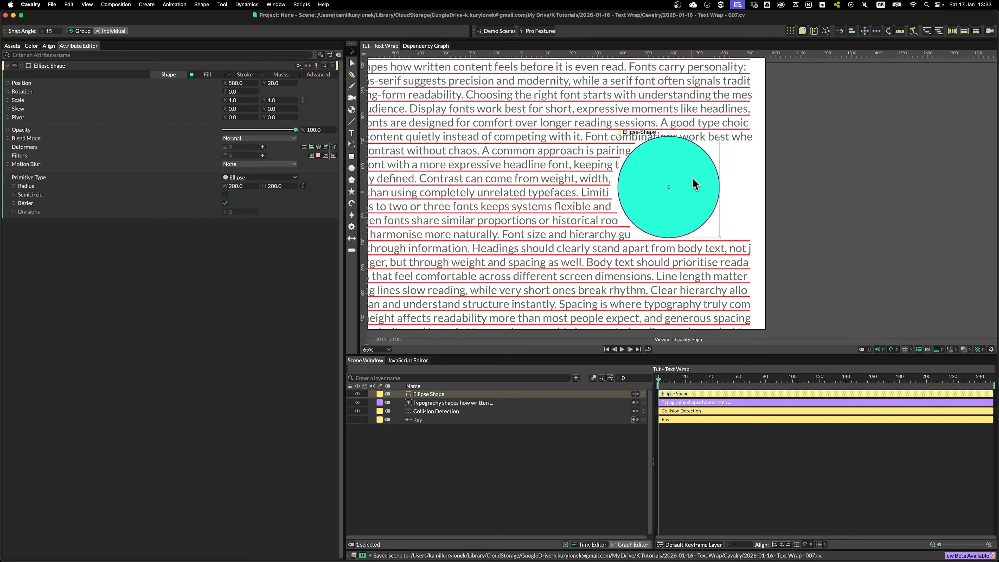
scroll(623, 250, up, 3)
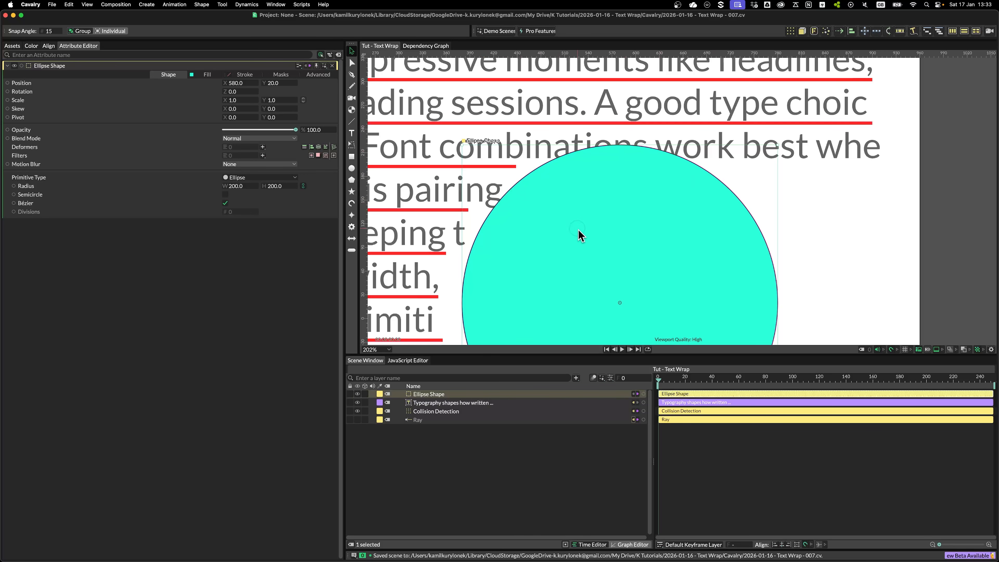
drag(580, 234, 603, 234)
scroll(601, 233, down, 5)
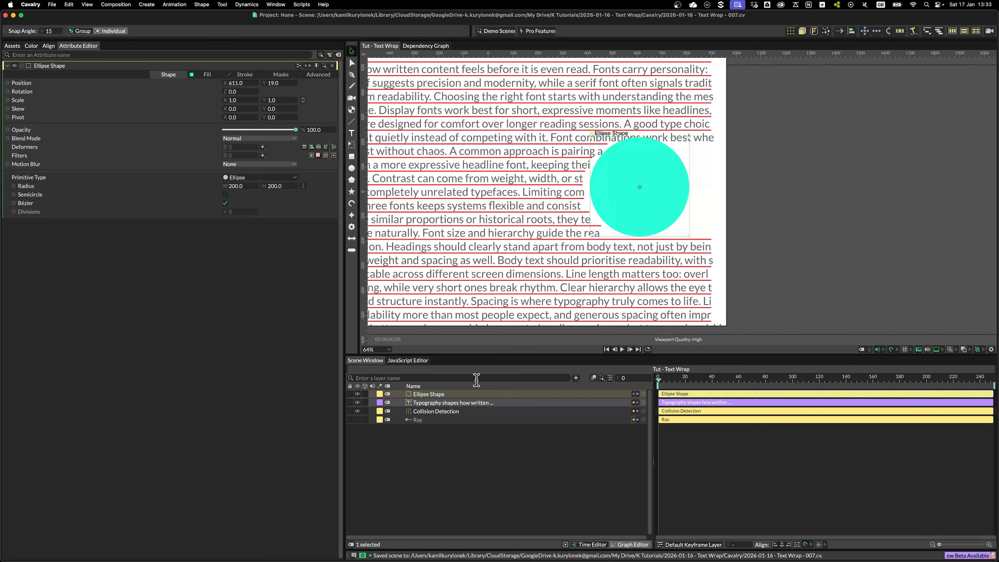
Step: Set the text's vertical alignment to bottom so the lines sit on the rays, and check the ellipse's upper and lower edges
click(444, 403)
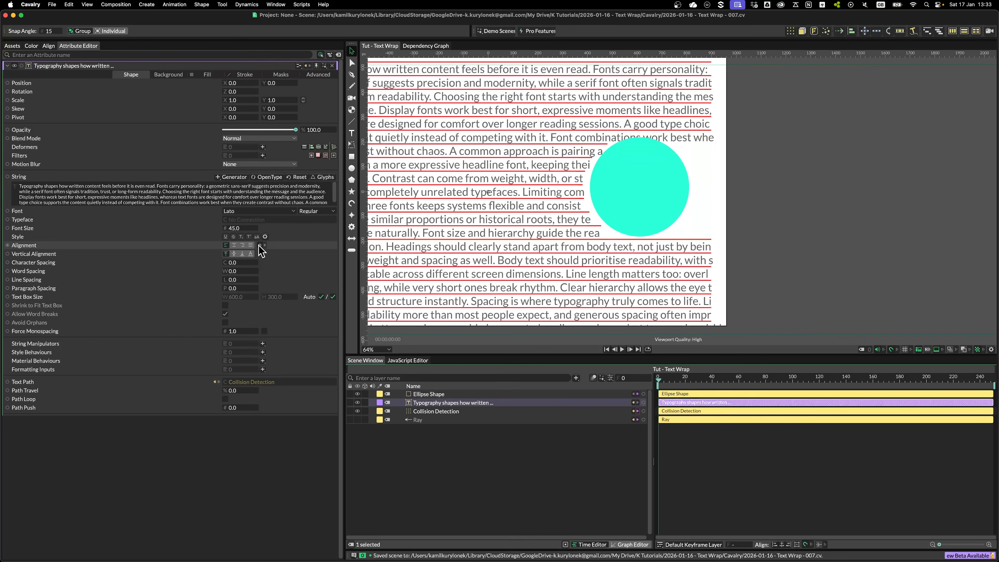
click(242, 253)
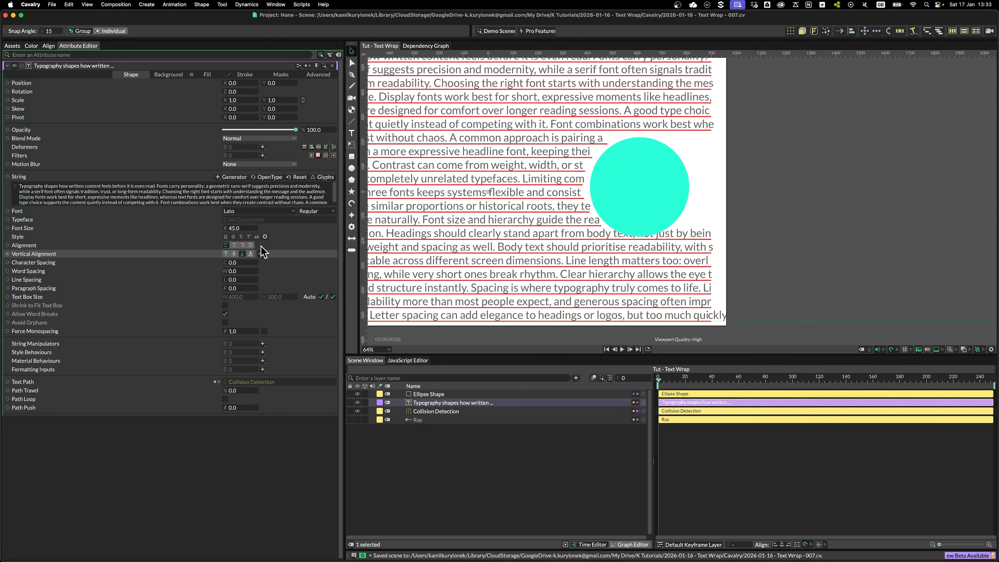
scroll(663, 141, up, 5)
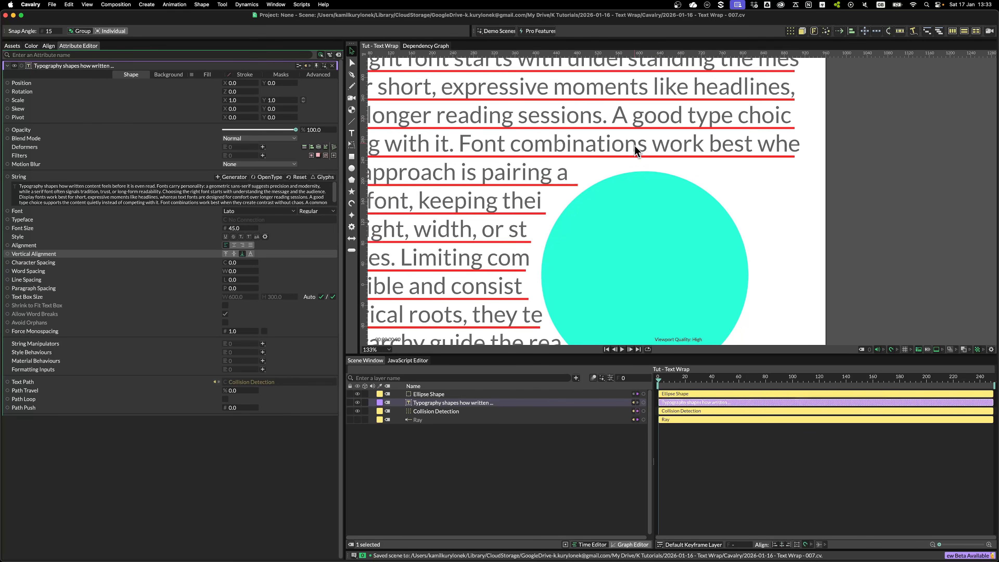
scroll(634, 146, down, 5)
scroll(635, 145, right, 2)
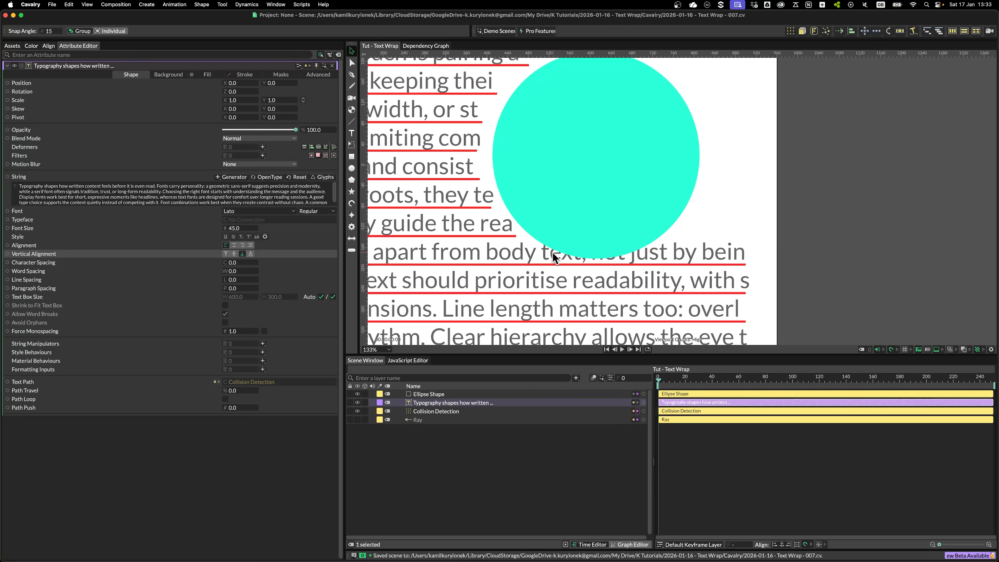
scroll(608, 253, down, 6)
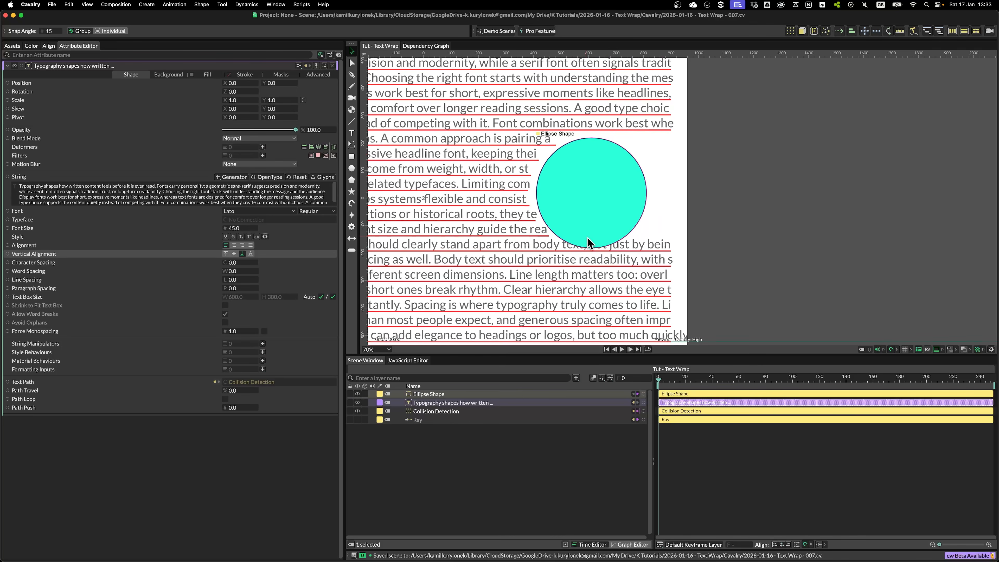
Step: Add a Custom Shape layer to the composition
click(449, 435)
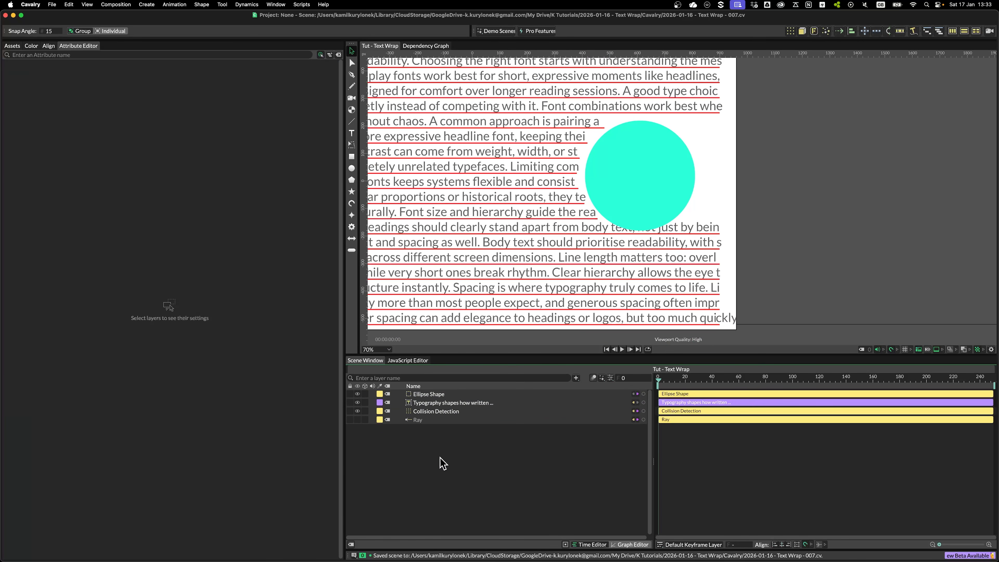
key(super+period)
text(cus)
key(Return)
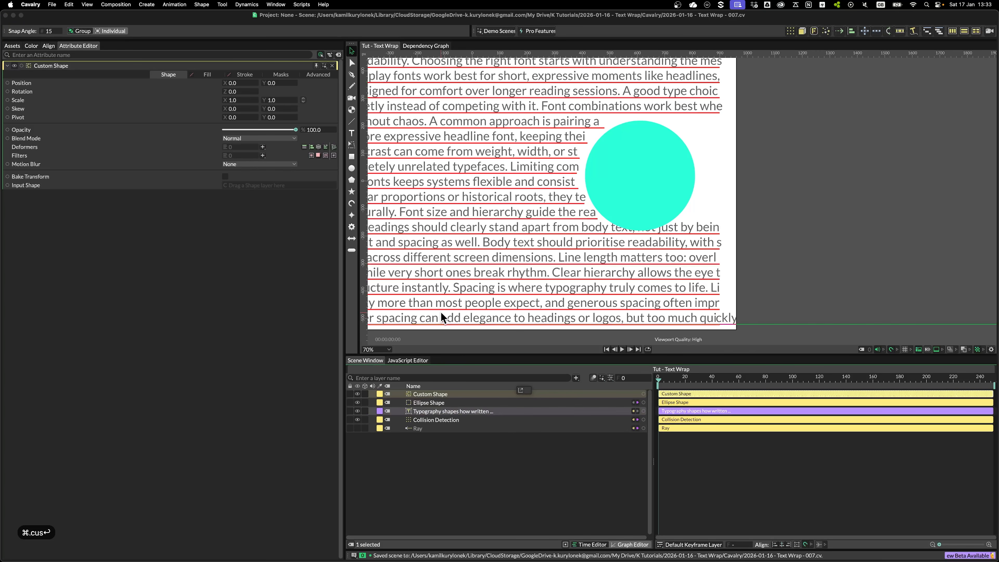
Step: Use the ellipse as the Custom Shape's input shape and give the shape a magenta fill, cc07da
scroll(535, 184, down, 4)
drag(428, 402, 252, 186)
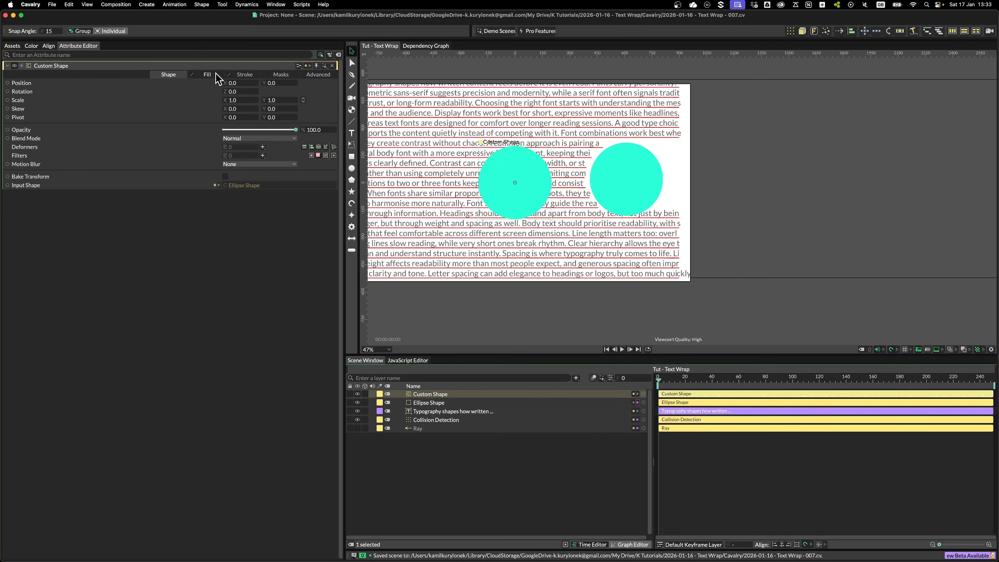
click(207, 75)
click(225, 82)
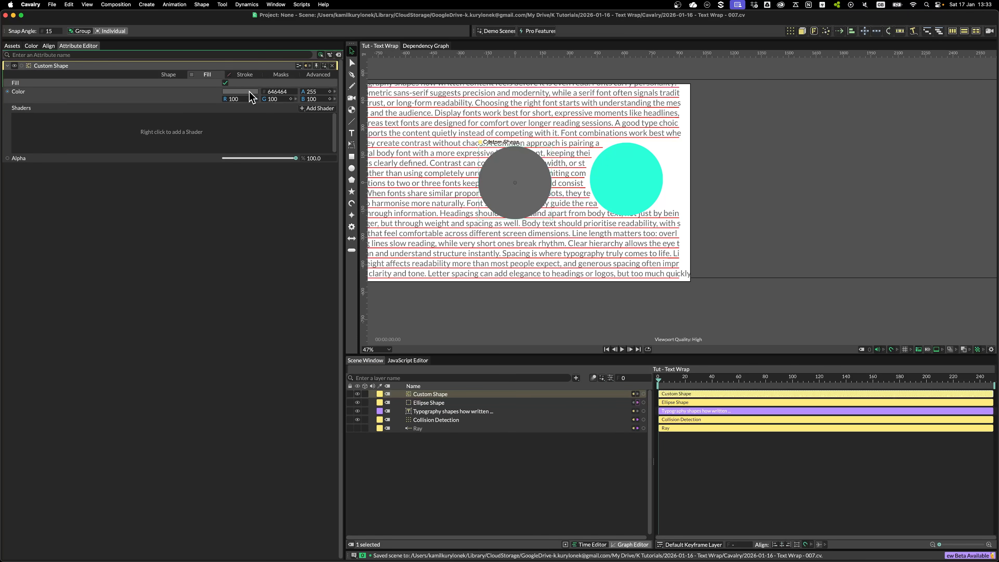
click(249, 92)
click(253, 169)
click(255, 182)
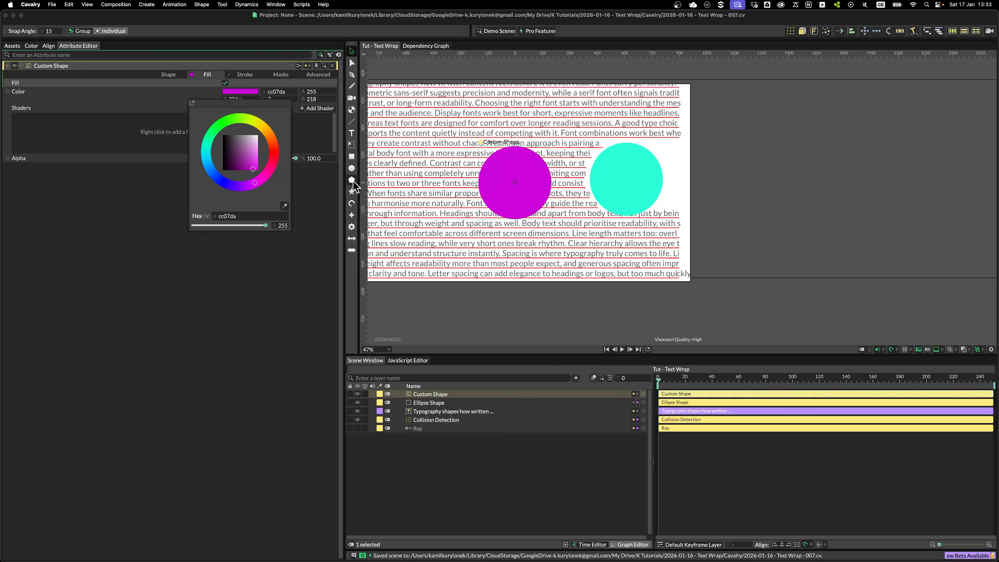
Step: Add a Path Offset deformer to the Custom Shape and set its offset to 30
click(175, 75)
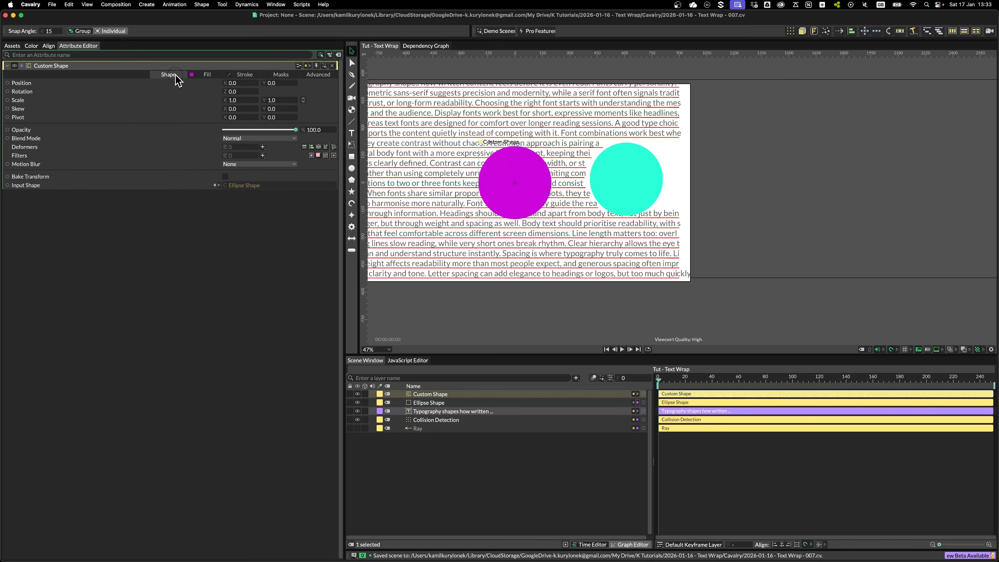
click(263, 146)
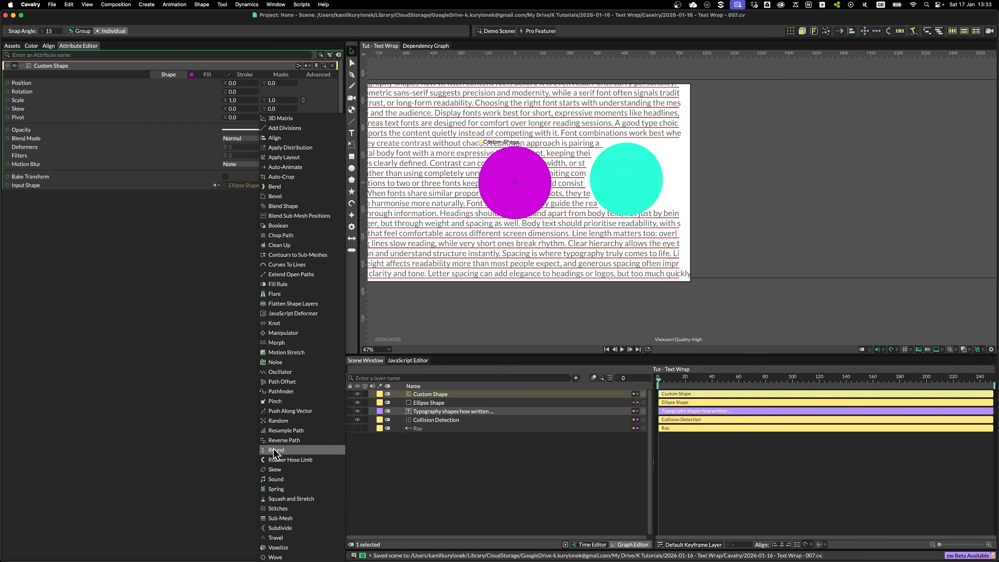
click(281, 381)
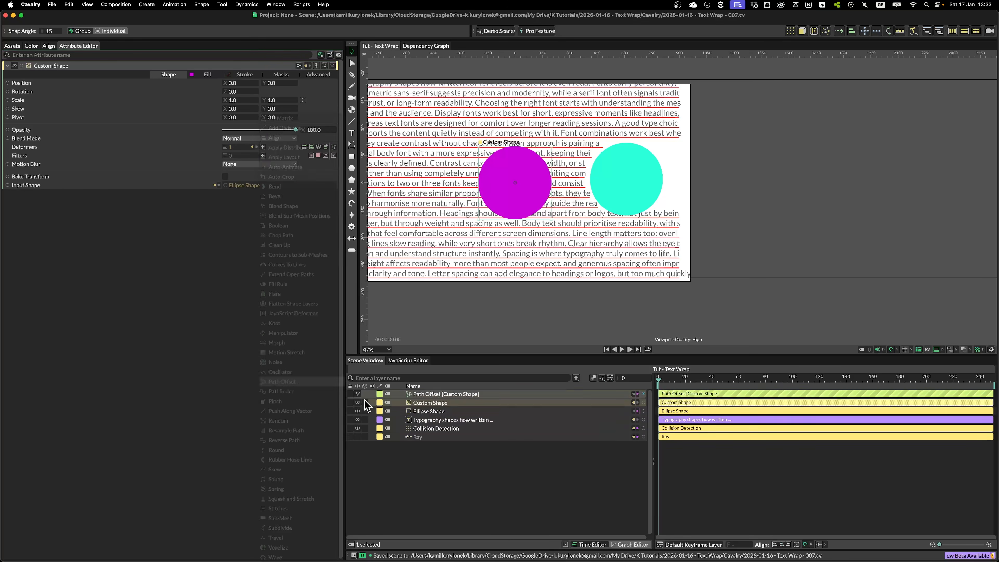
click(434, 393)
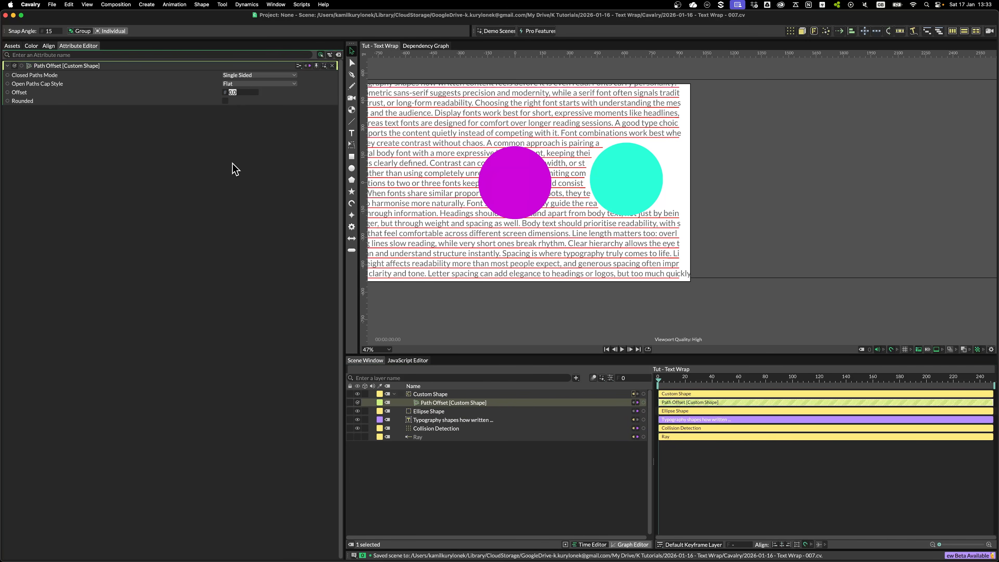
text(30)
key(Return)
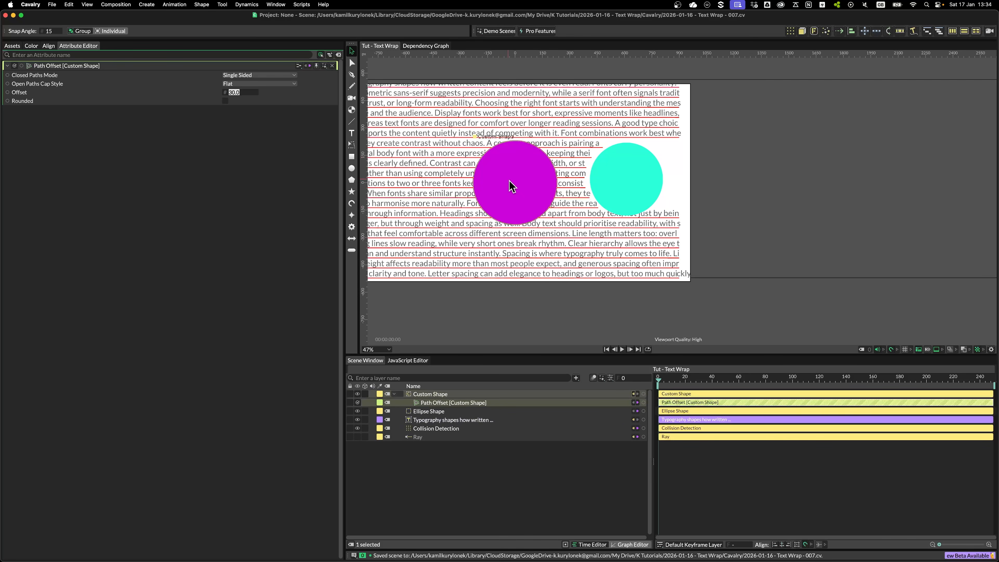
Step: Rename the Custom Shape layer to Collision Margin and parent it under the Ellipse Shape
click(523, 175)
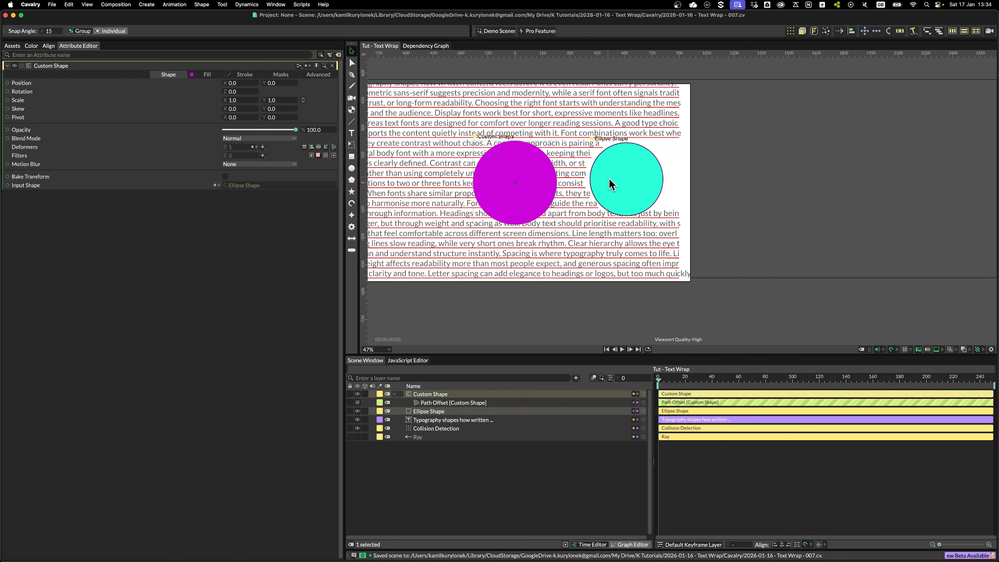
key(Return)
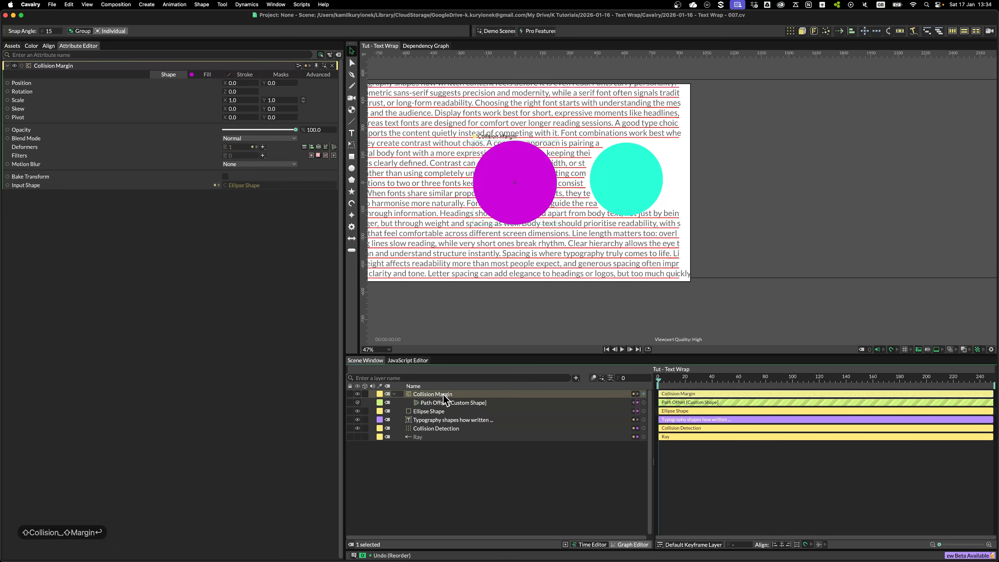
drag(434, 409, 434, 410)
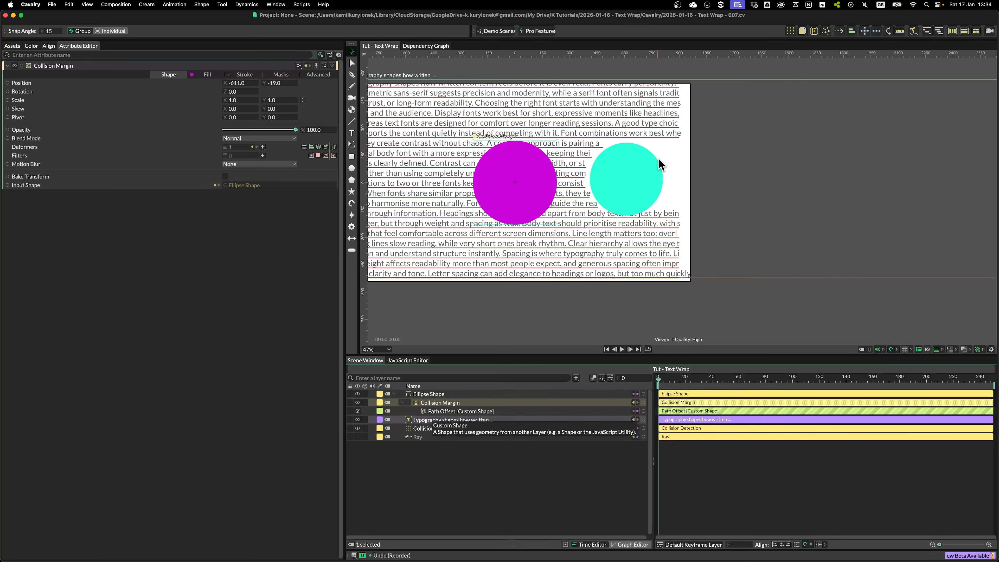
Step: Set the Collision Margin's position to 0, 0 so it centres on the ellipse
click(234, 83)
text(0)
key(Tab)
text(0)
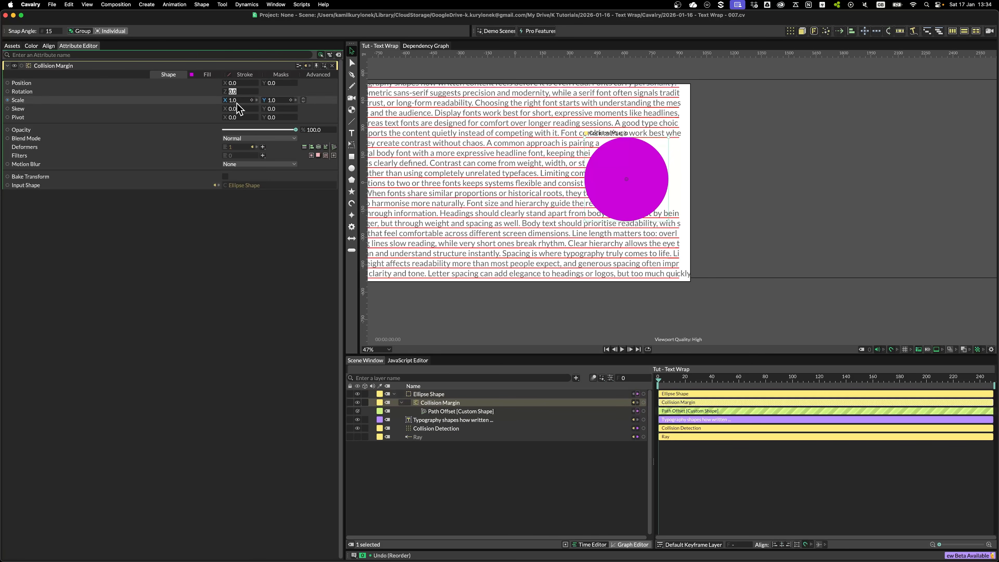
Step: Disable Draw On Top Of Parent for the Collision Margin so it sits behind the ellipse, and check the visible margin ring
click(314, 77)
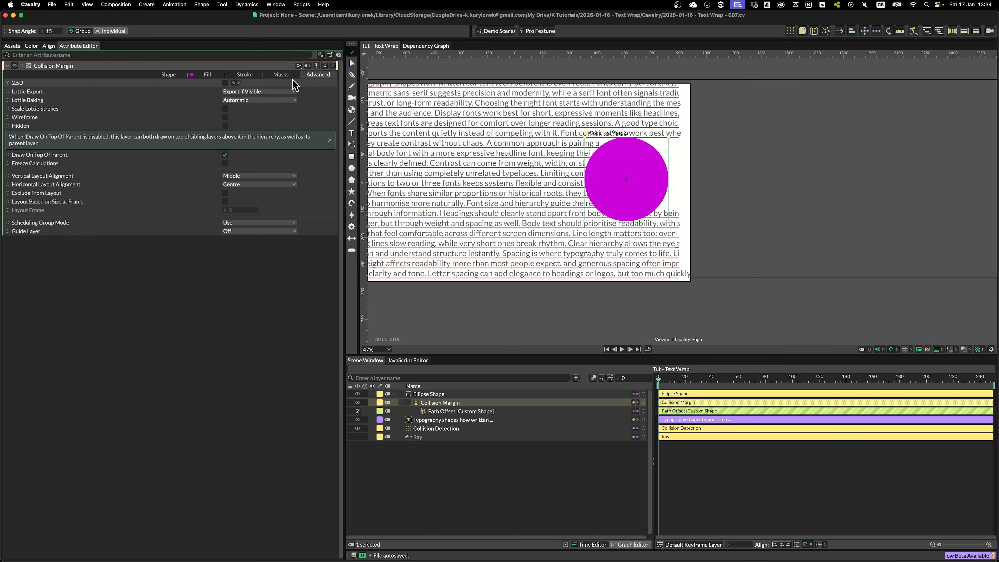
click(225, 154)
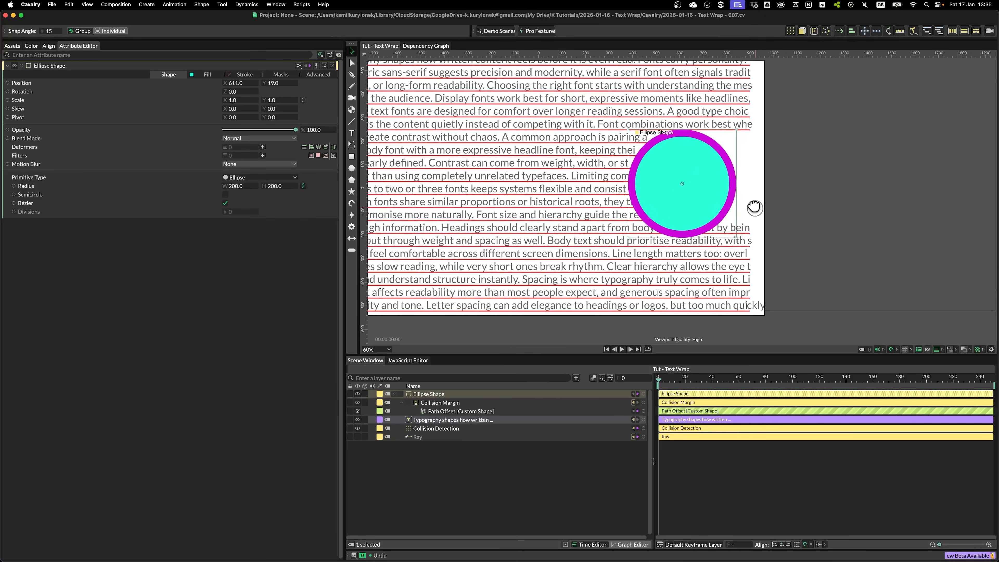
drag(753, 206, 733, 172)
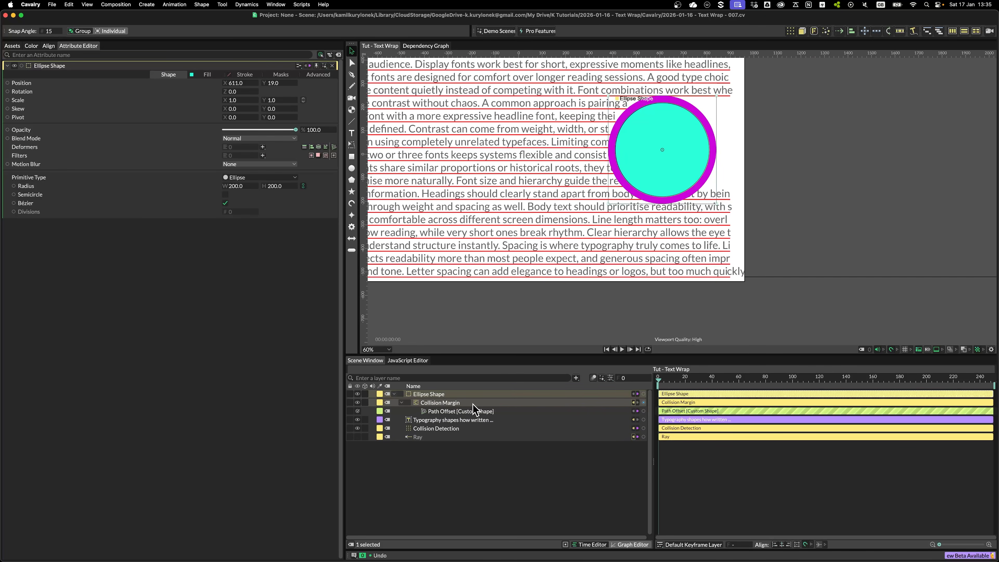
drag(686, 122, 626, 152)
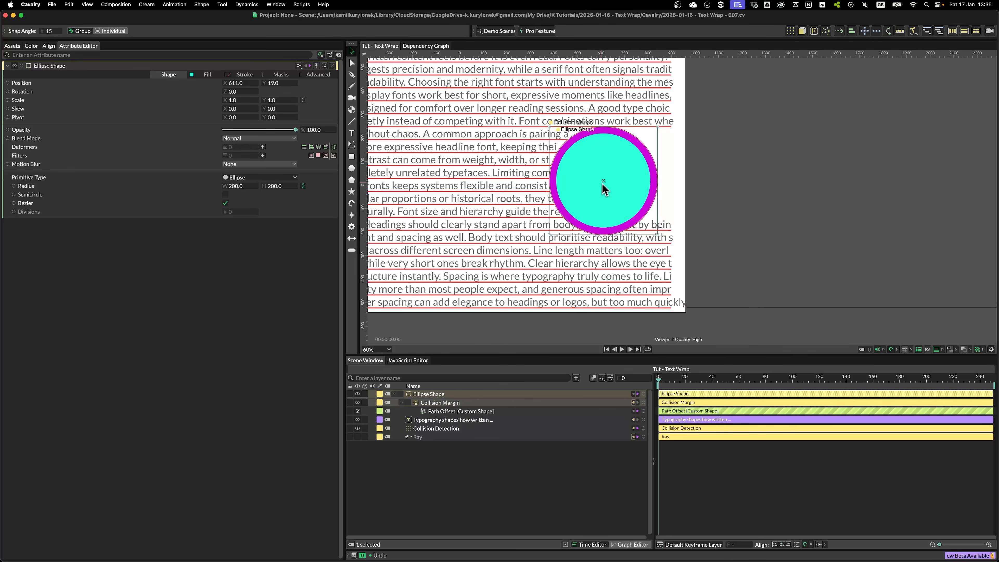
scroll(502, 172, down, 1)
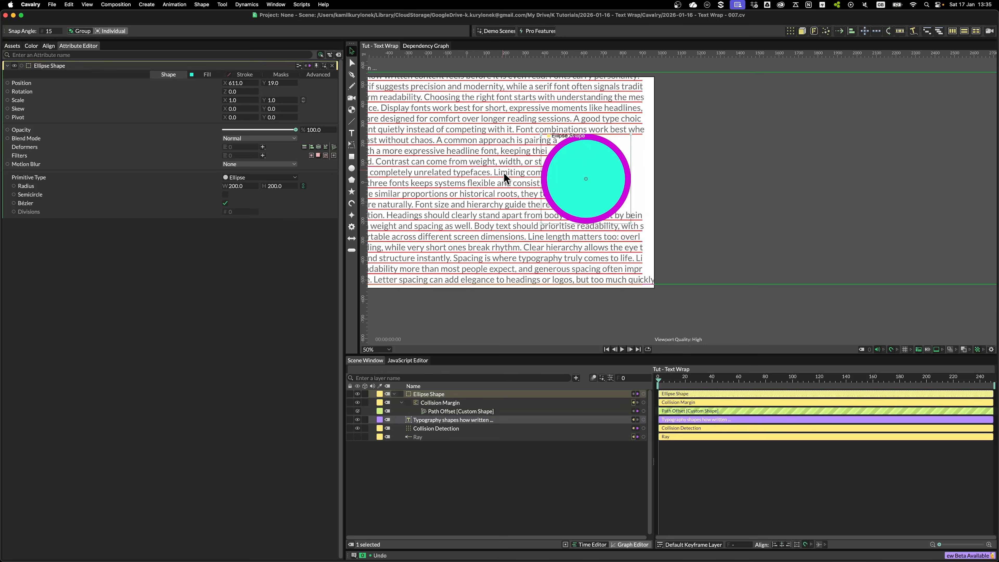
Step: Replace the ellipse with the Collision Margin as the Ray's collision shape
click(416, 437)
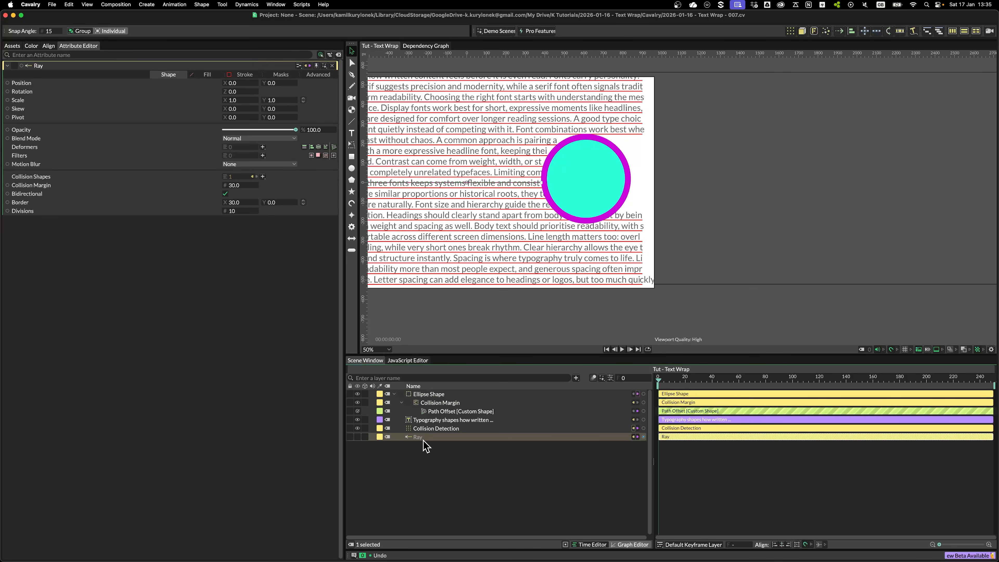
click(255, 177)
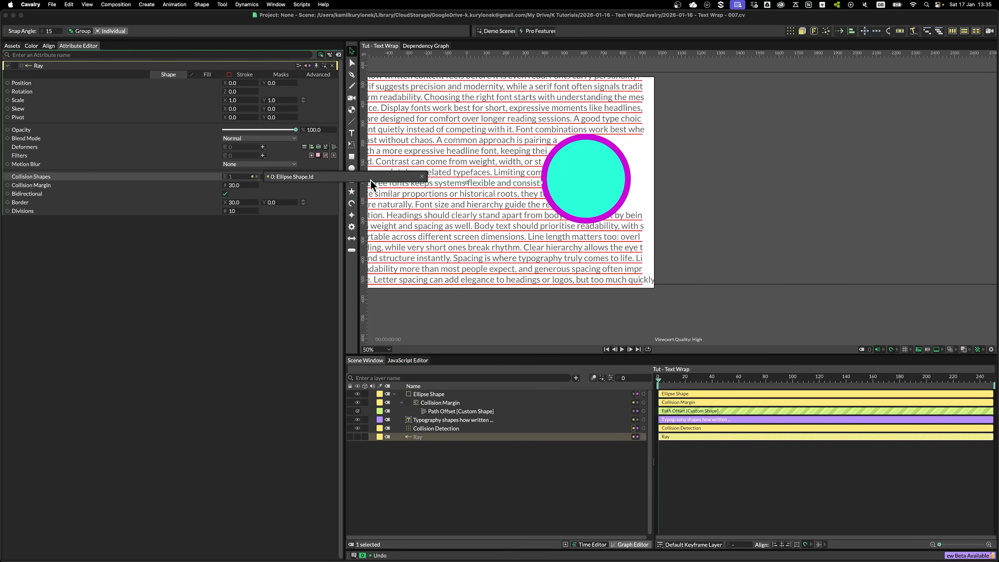
click(421, 177)
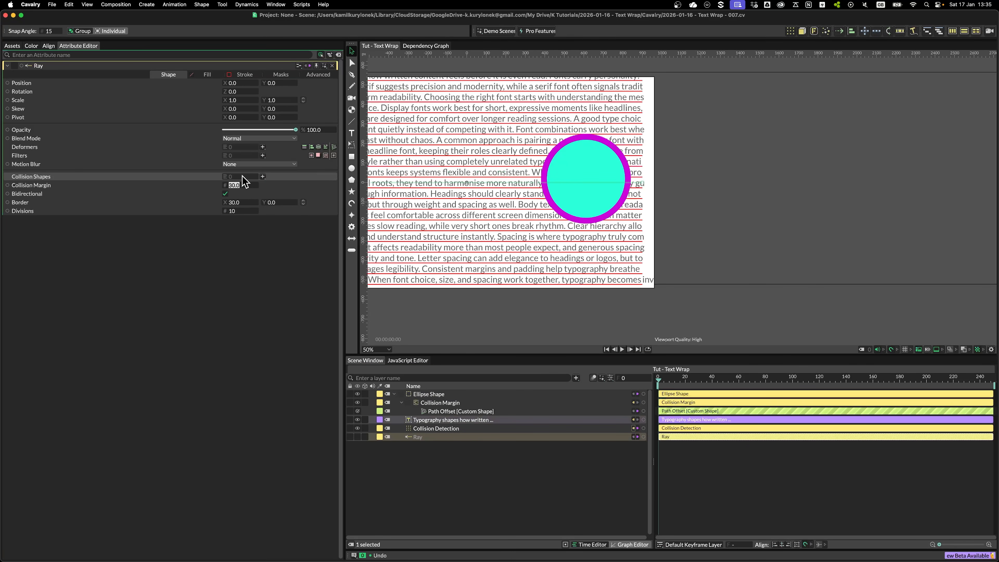
drag(439, 402, 242, 177)
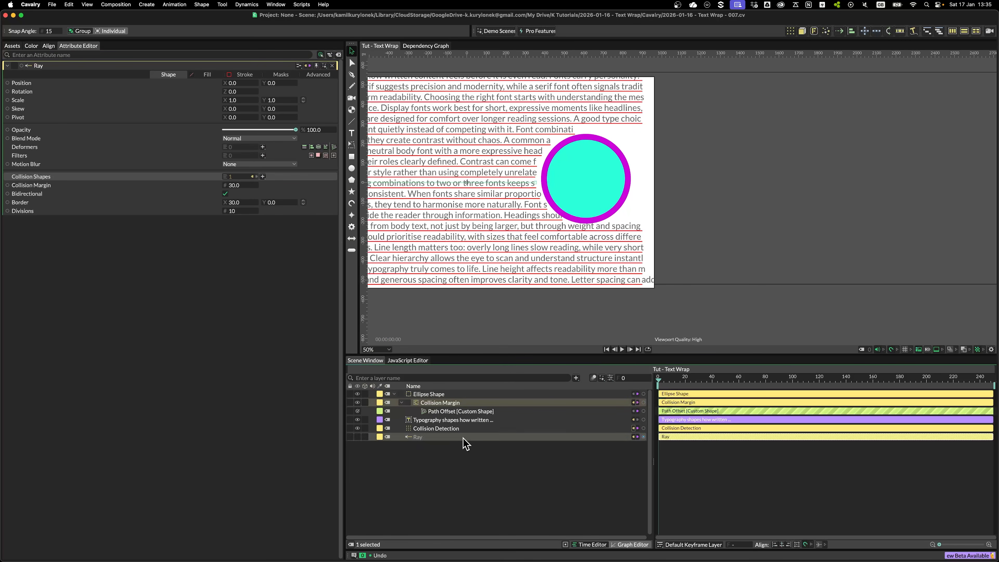
Step: Set the Collision Margin's opacity to 0, lock its layer and clear the selection
click(447, 402)
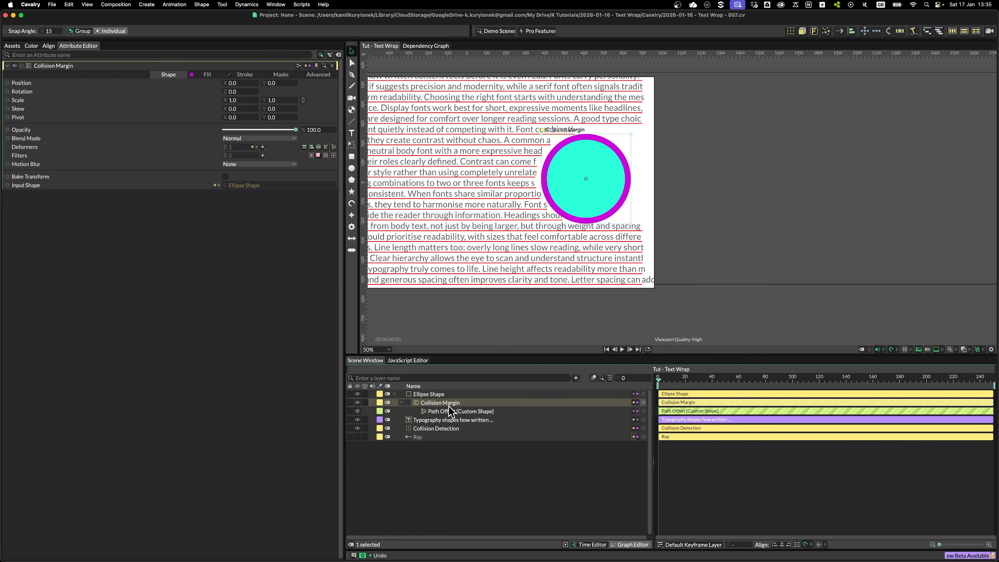
drag(295, 130, 159, 123)
click(422, 483)
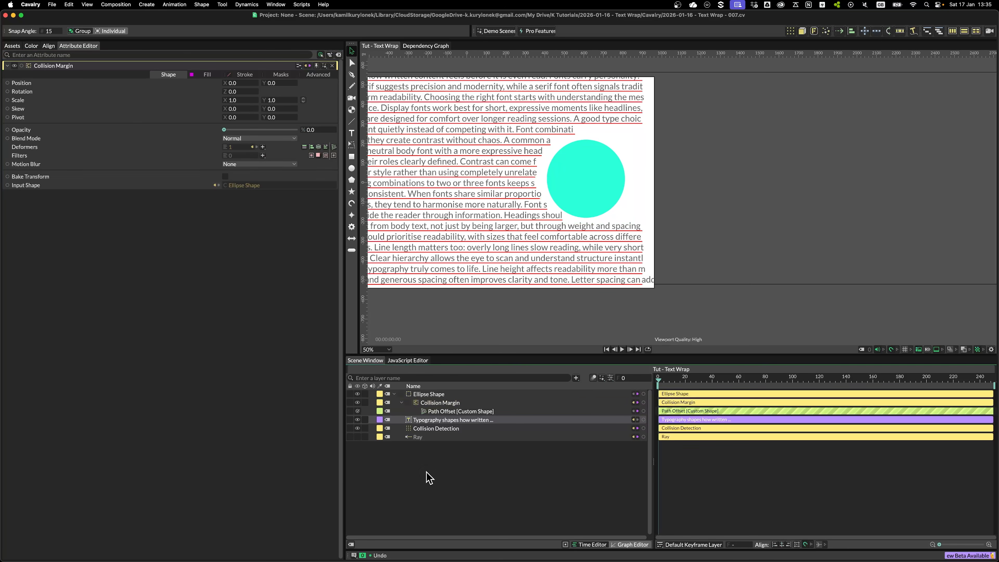
Step: Move the ellipse to about 640, 100 and examine how the text wraps around the new margin
scroll(718, 169, down, 2)
drag(718, 169, 750, 179)
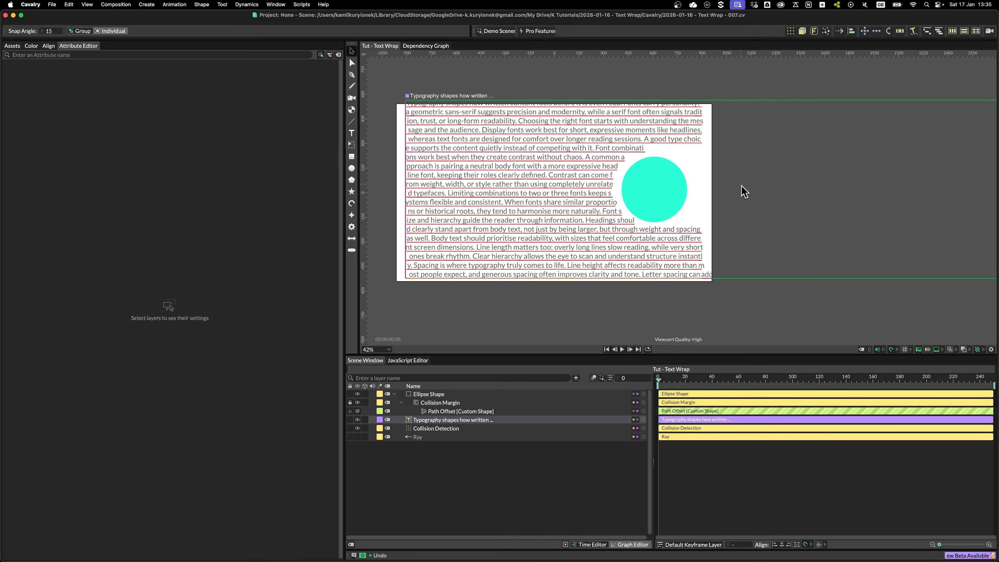
click(664, 186)
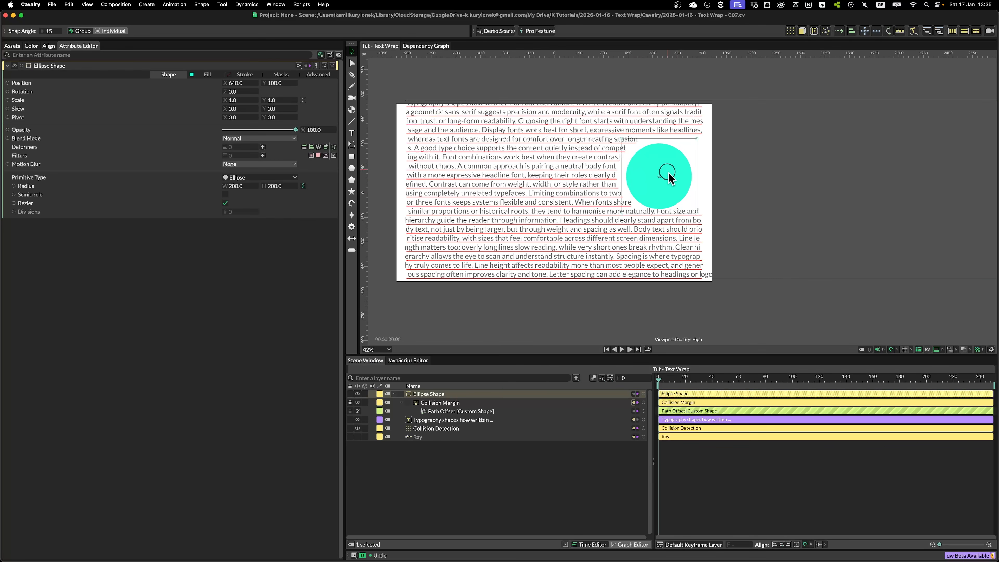
scroll(743, 202, up, 5)
Step: Undo the accidental move, lock the typography text layer, and reposition the ellipse to check the wrap along its lower edge
click(556, 211)
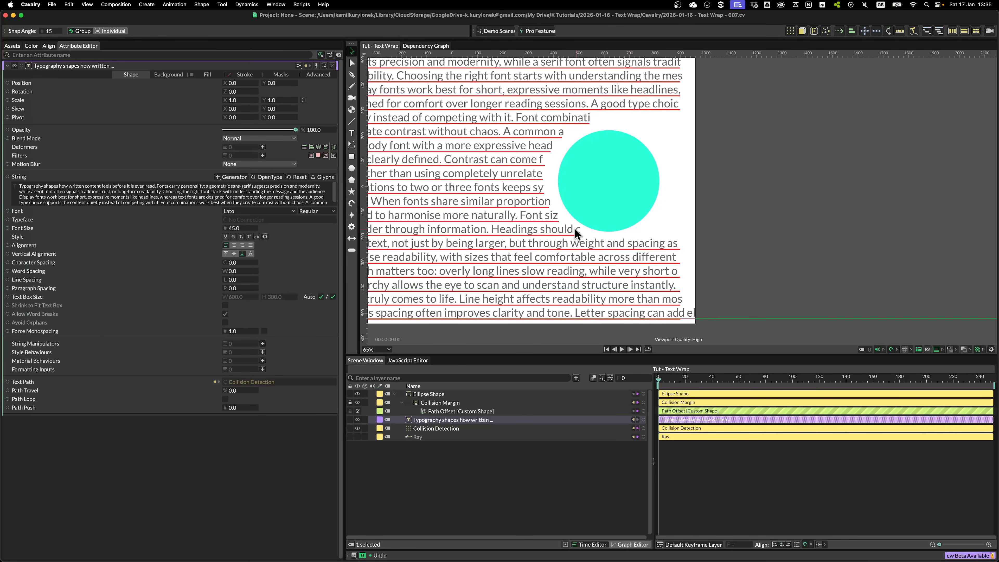
key(super+z)
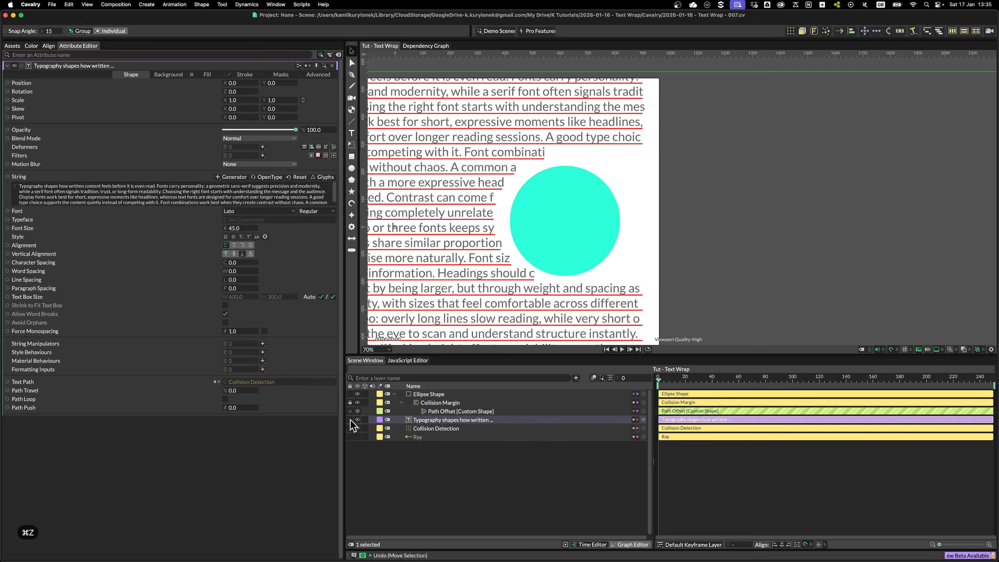
click(350, 420)
drag(565, 206, 557, 186)
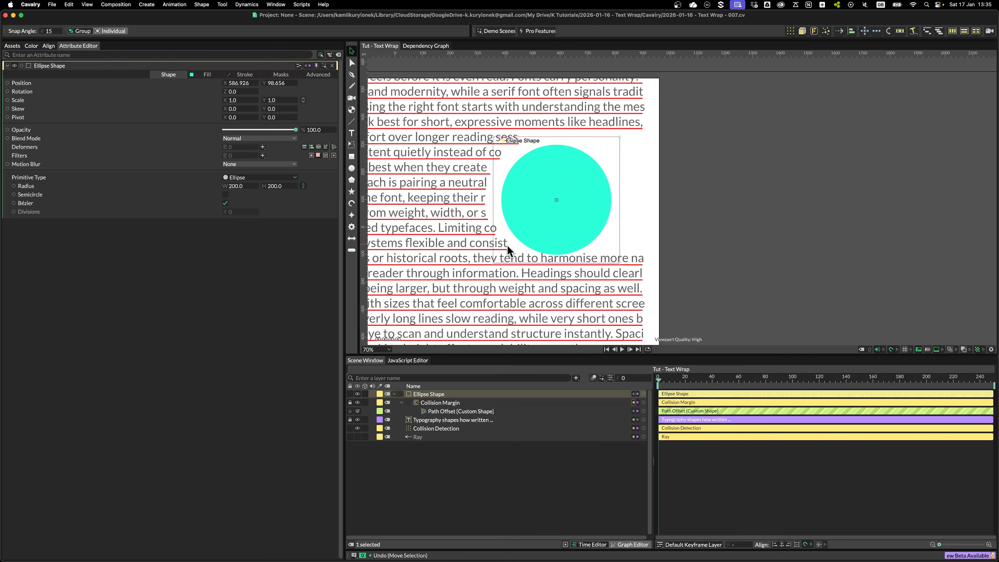
drag(559, 236, 566, 217)
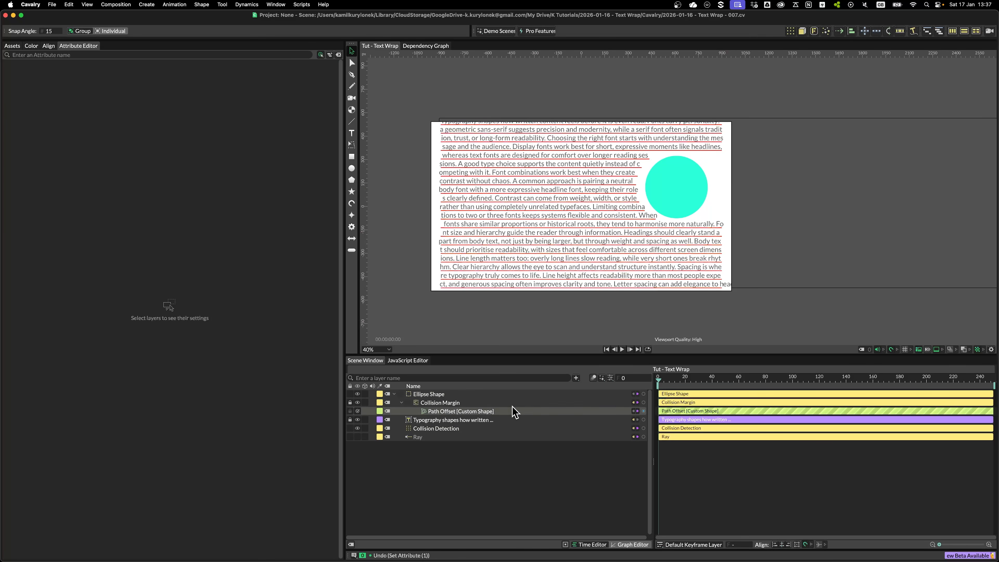
Step: Set the Collision Detection duplicator's shape position Y to -56 so the first text line fits inside the composition
click(436, 428)
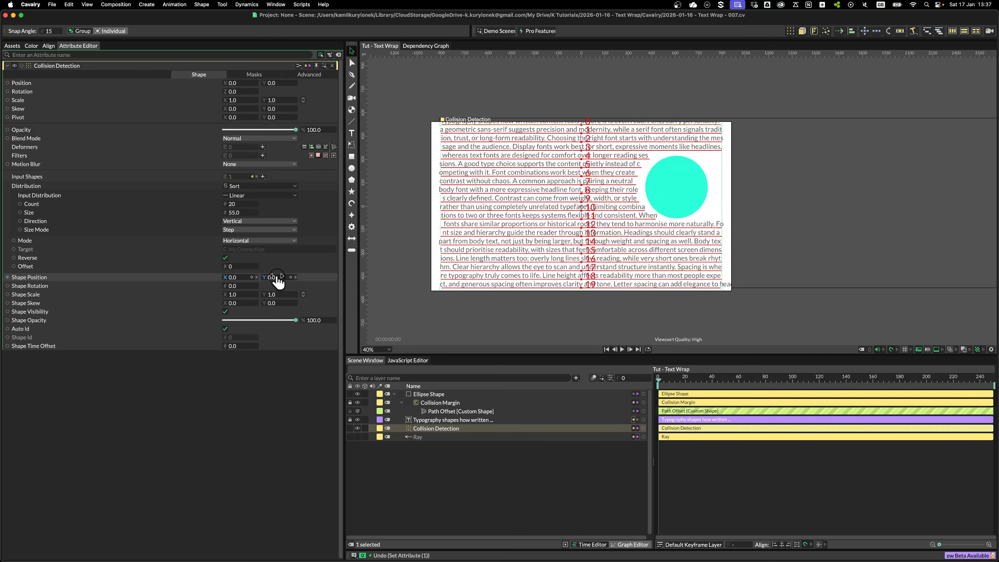
drag(275, 281, 256, 283)
scroll(564, 168, down, 3)
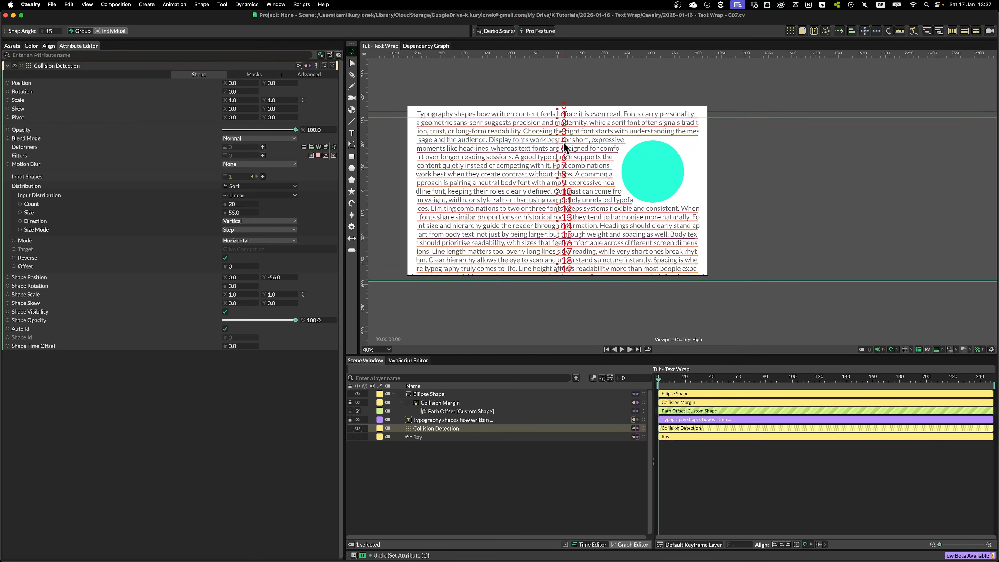
click(422, 91)
scroll(412, 114, up, 3)
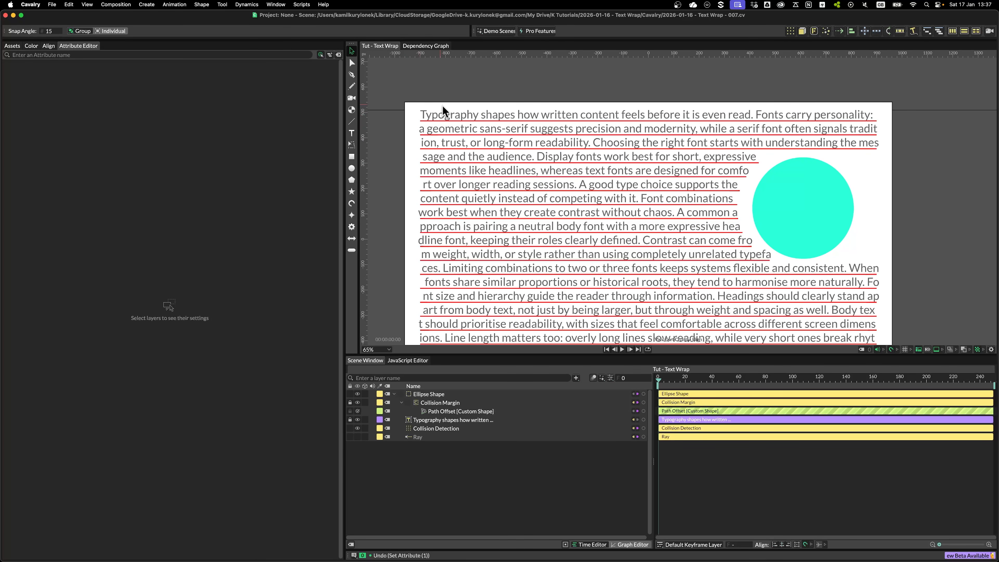
scroll(582, 182, down, 3)
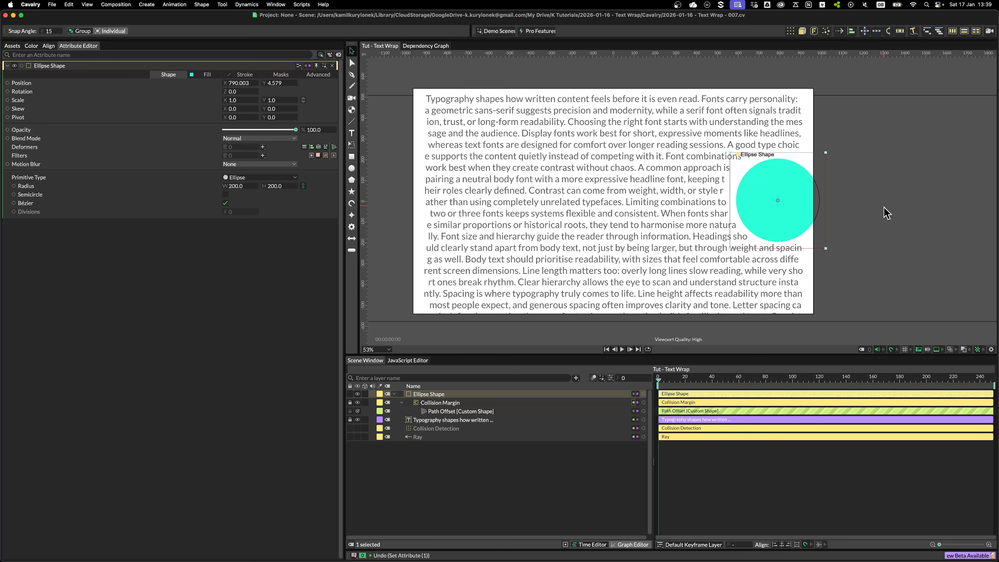
Step: Move the ellipse to about 790, -160 and examine the text spacing along its side
drag(812, 196, 809, 231)
scroll(784, 277, up, 3)
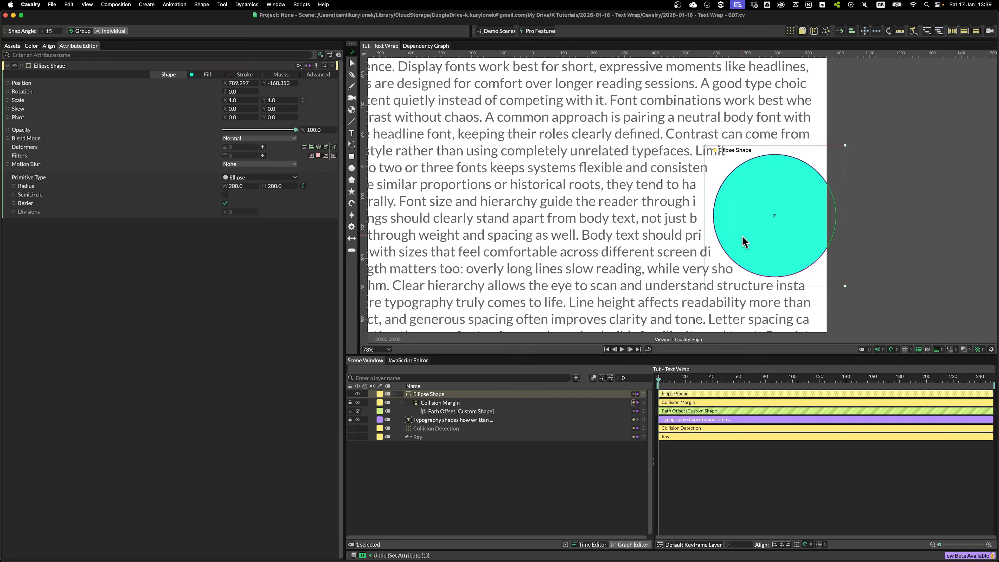
scroll(744, 242, up, 4)
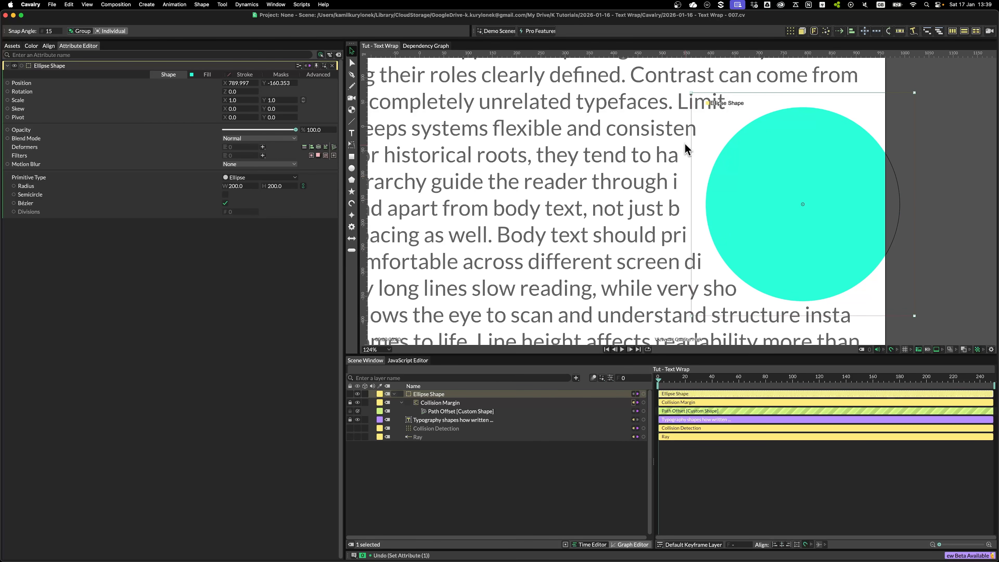
Step: Move the ellipse to 260, -160 and examine how the text lines break around it
scroll(603, 239, down, 5)
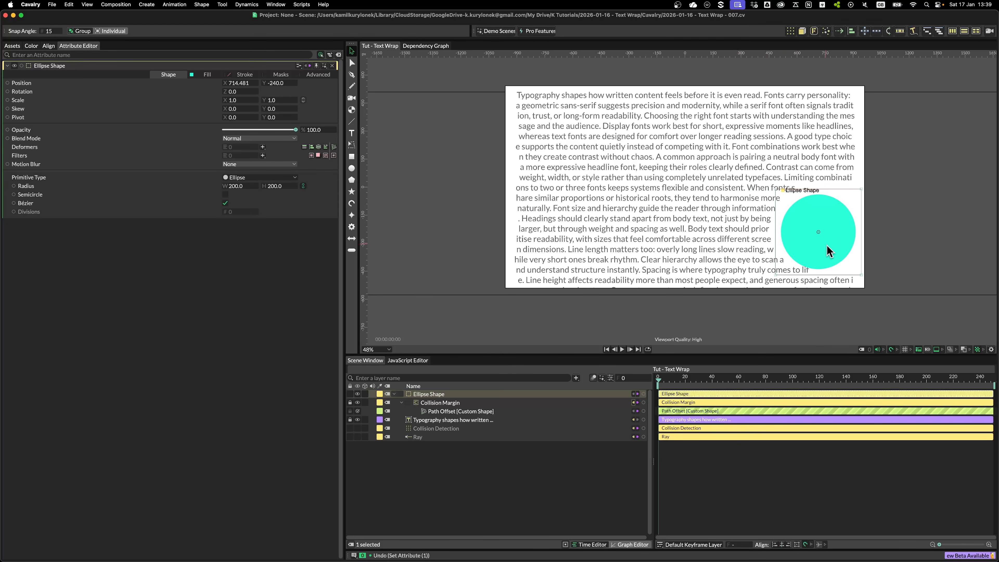
scroll(855, 221, up, 2)
drag(851, 221, 858, 238)
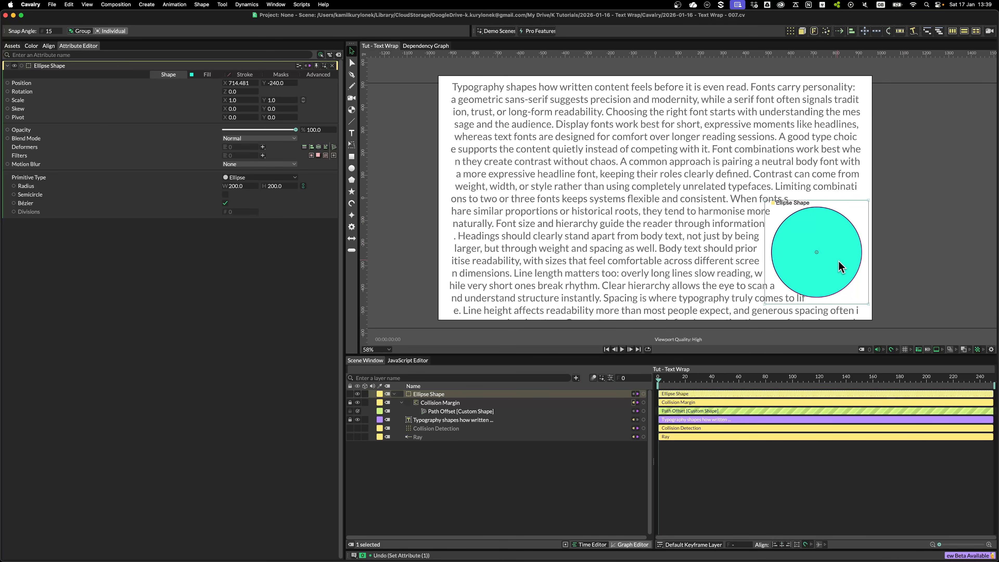
drag(839, 262, 735, 254)
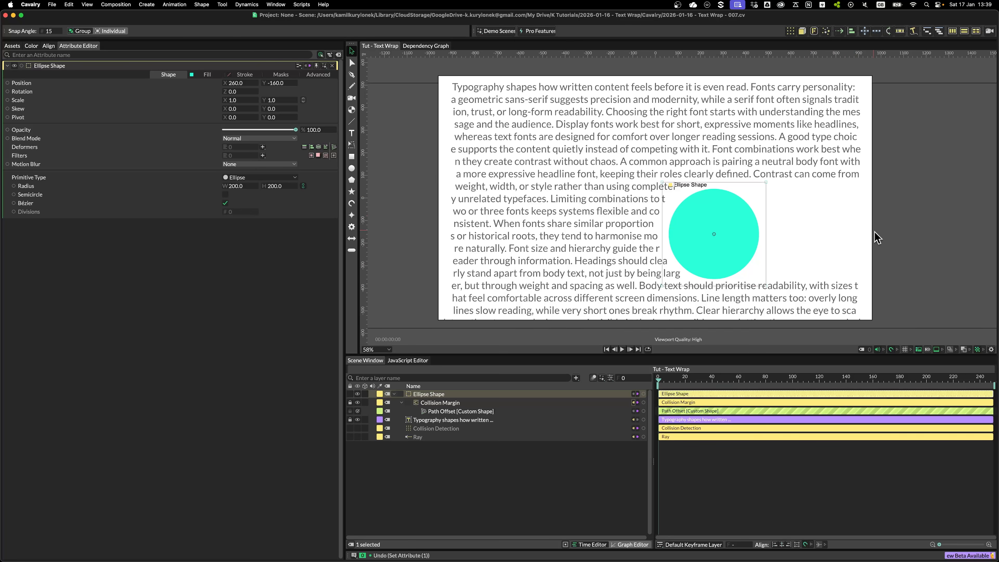
scroll(871, 230, down, 2)
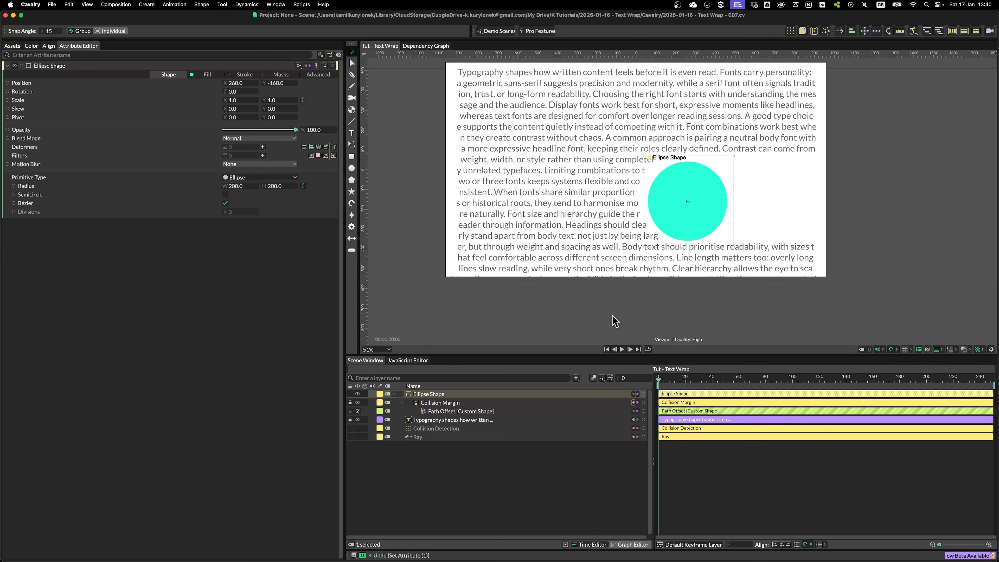
Step: Duplicate the Tut - Text Wrap composition, name the copy "Tut - Text Wrap Around Object", and open it
click(433, 428)
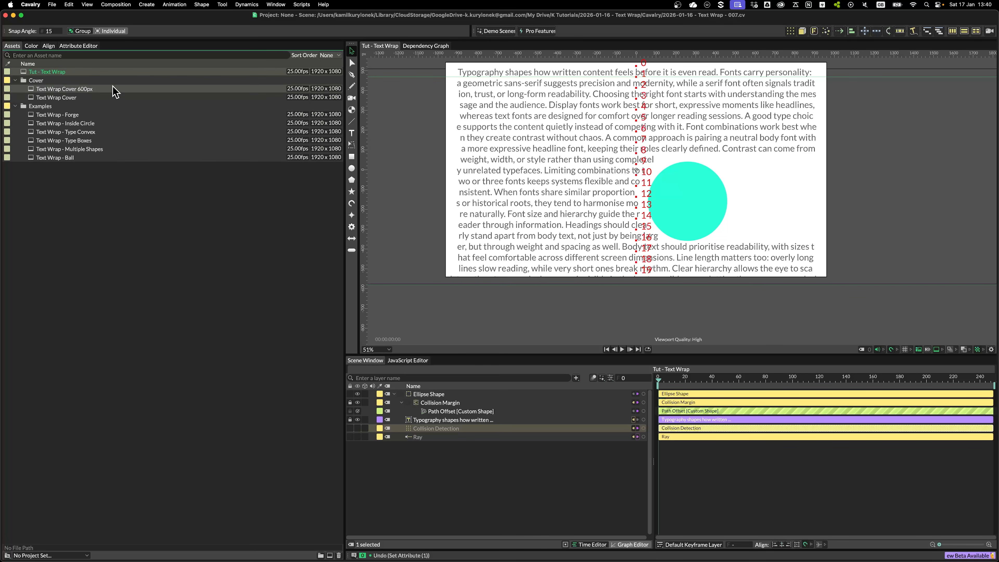
key(cmd+d)
key(Return)
text(Around Object)
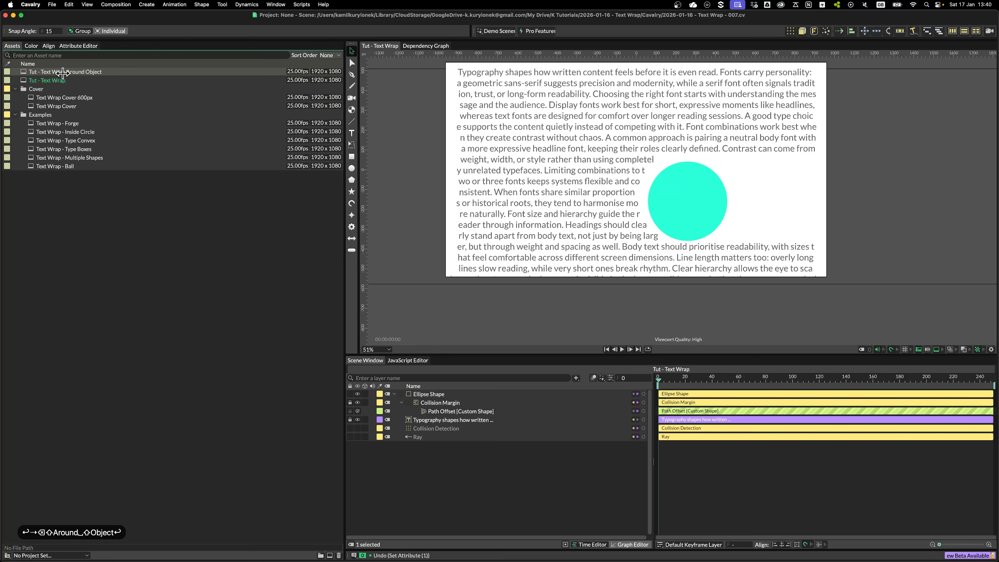
key(Return)
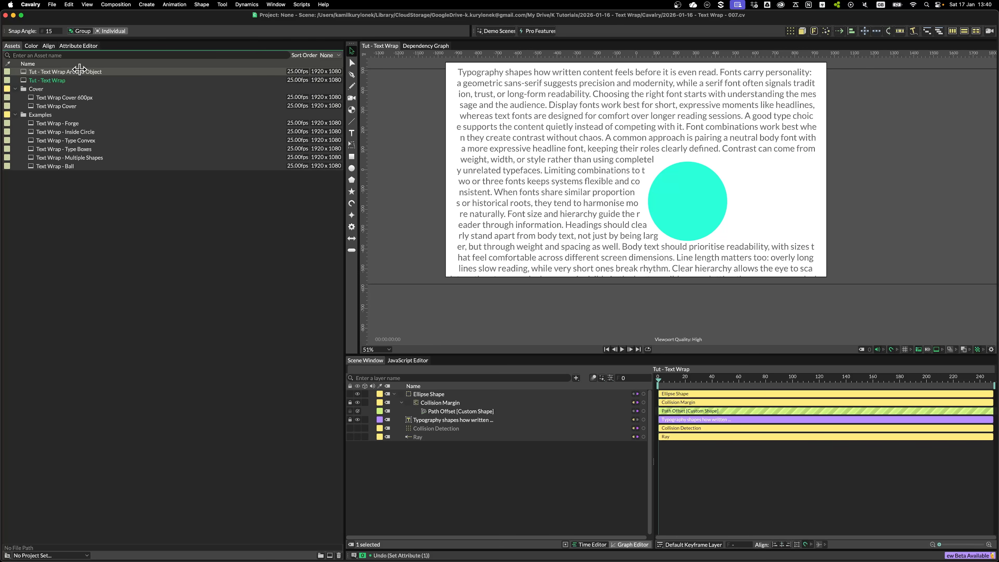
double_click(78, 71)
Step: Change the ellipse's fill colour to blue 3722e8
click(206, 74)
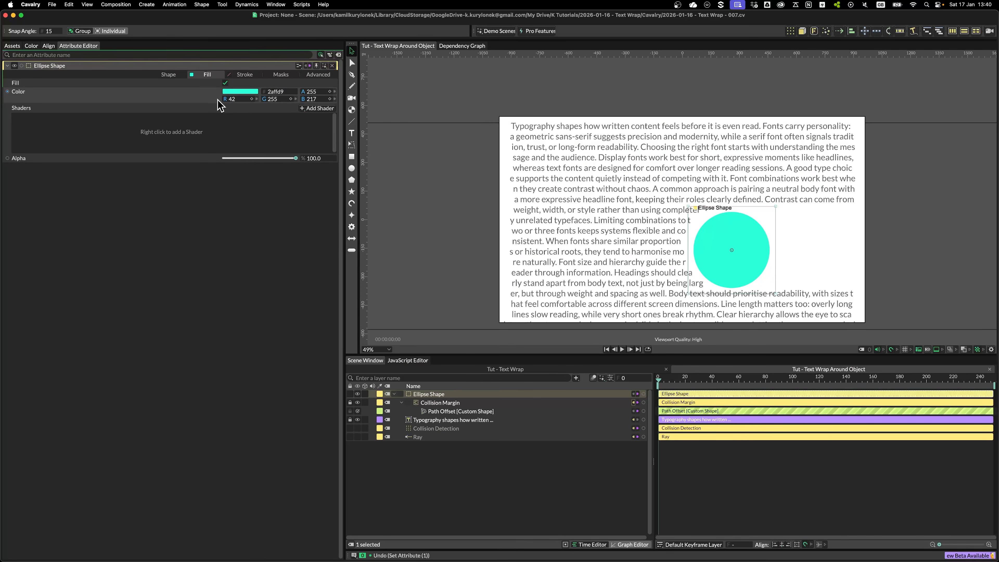
click(236, 91)
click(228, 183)
click(255, 164)
click(254, 164)
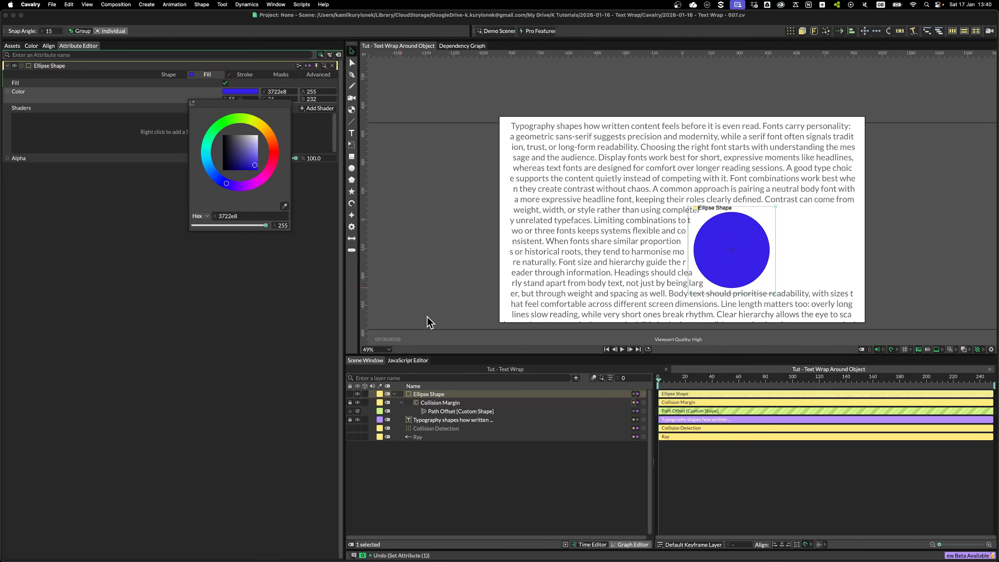
click(427, 317)
Step: Move the ellipse to about -60, -190 and examine the text wrapping on both of its sides
scroll(598, 229, down, 3)
drag(709, 244, 663, 253)
scroll(629, 196, down, 3)
scroll(629, 197, right, 3)
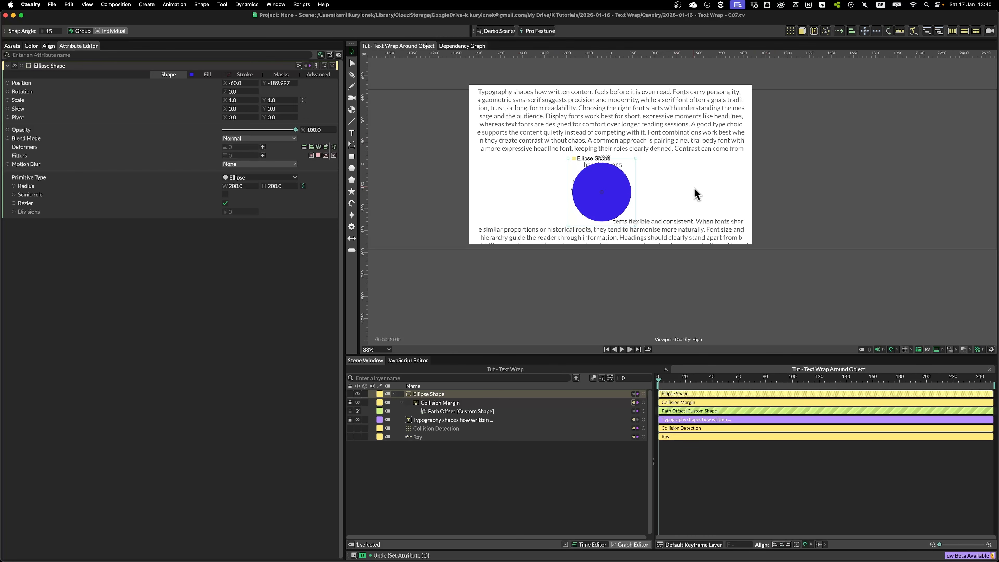
scroll(741, 211, up, 2)
scroll(741, 211, left, 3)
Step: Switch the Collision Detection duplicator's input distribution to Grid with a count of 2 by 20
click(436, 429)
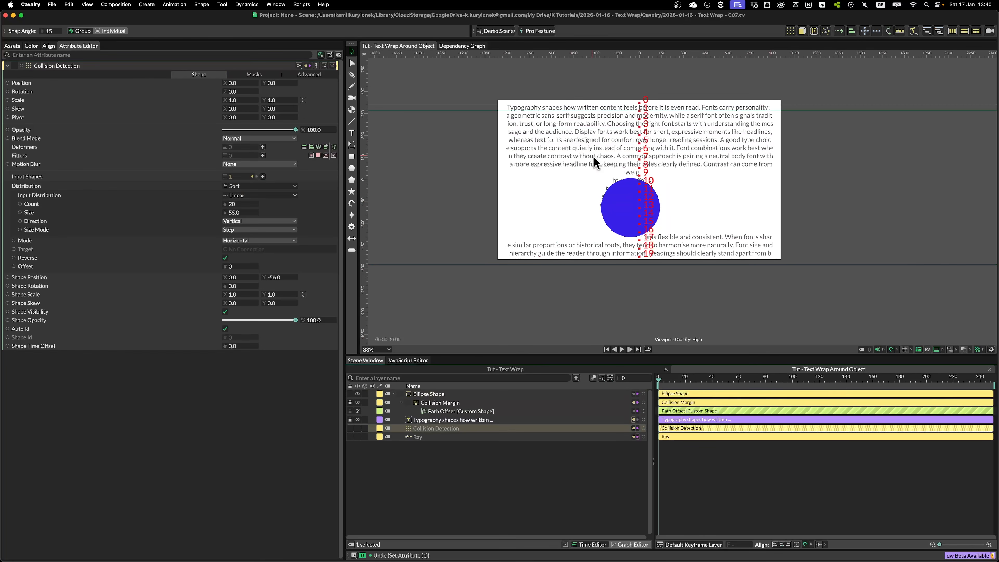
click(242, 196)
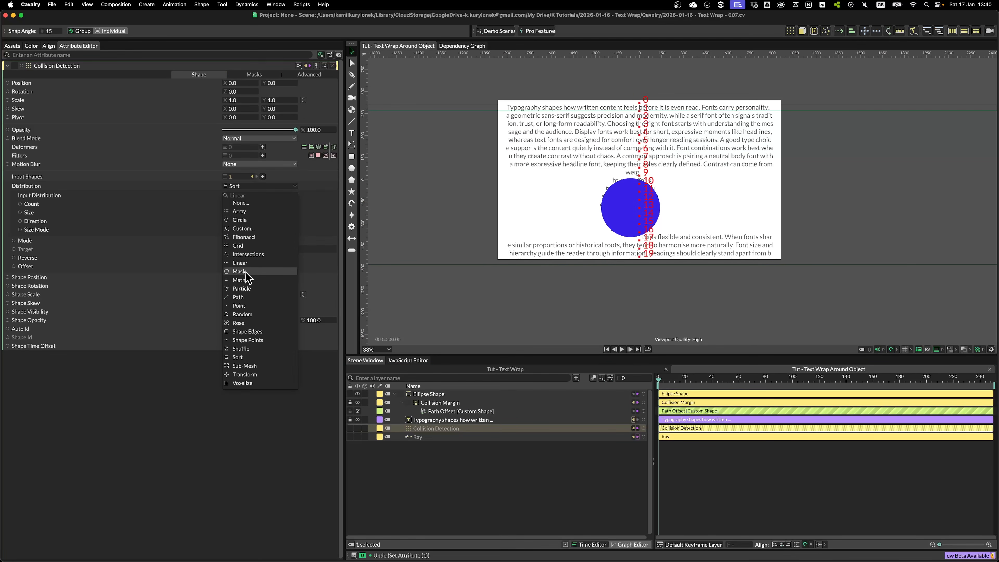
click(242, 245)
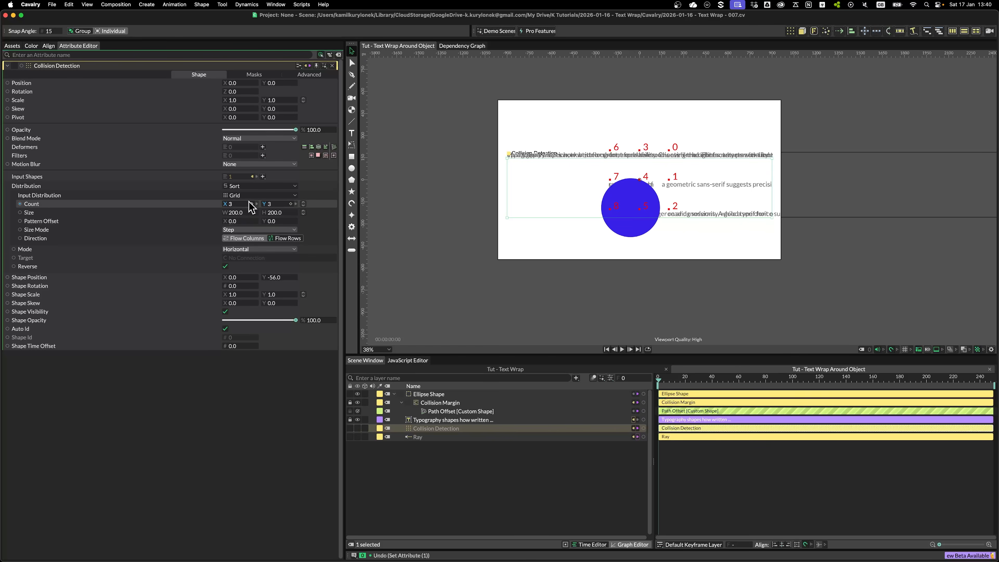
double_click(236, 204)
text(2)
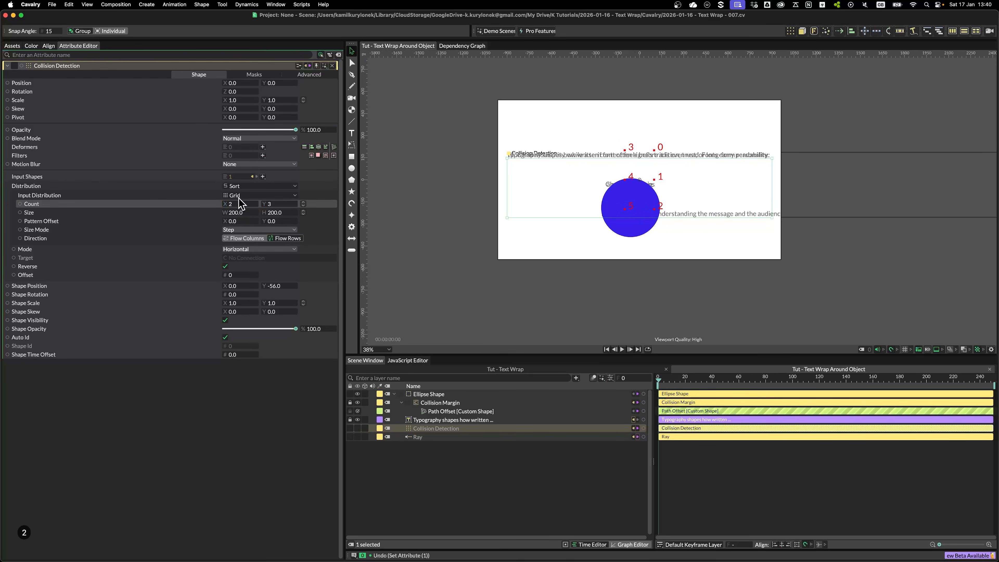
double_click(275, 202)
text(20)
key(Return)
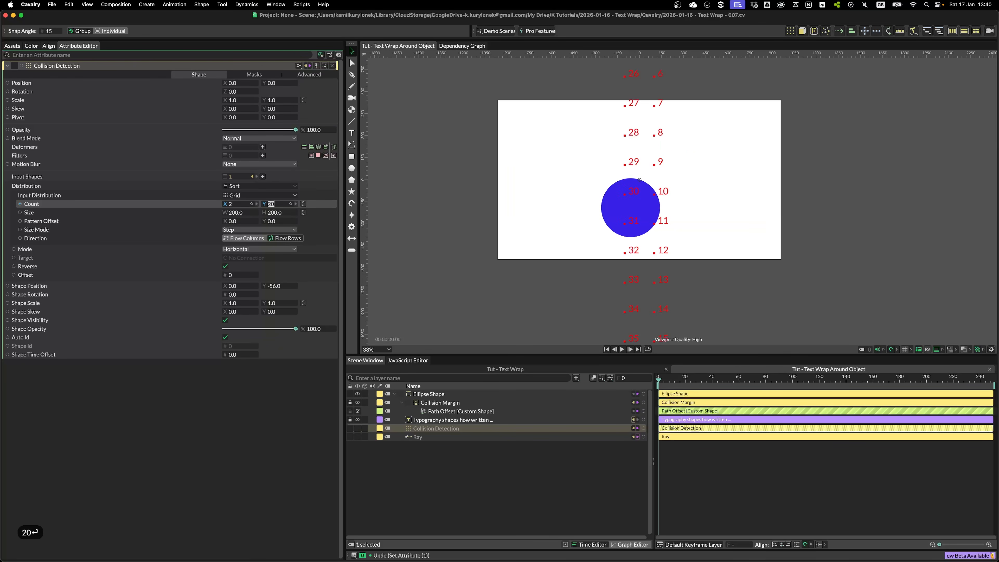
Step: Set the Collision Detection grid size to 1000 wide and 55 high
double_click(274, 213)
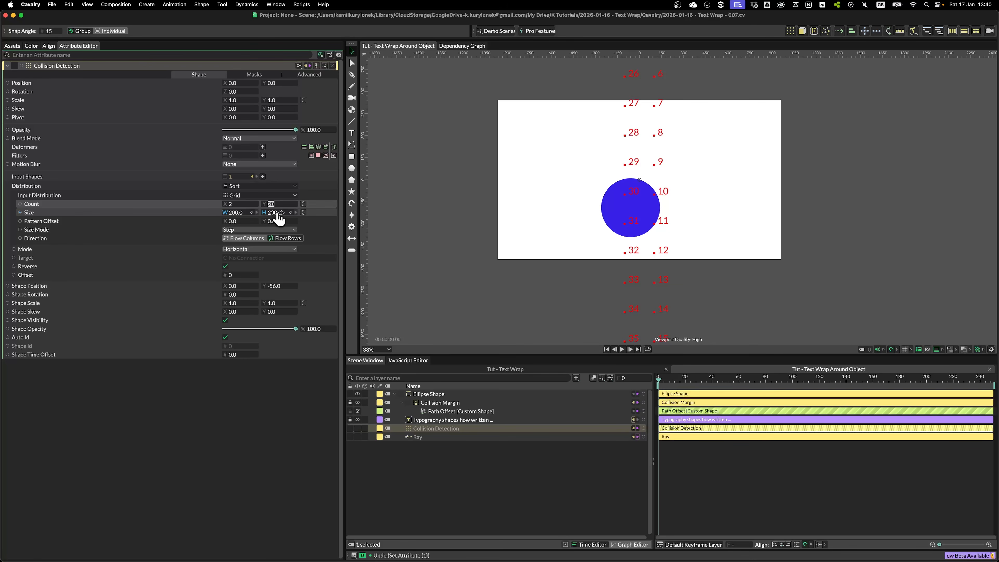
text(55)
key(Return)
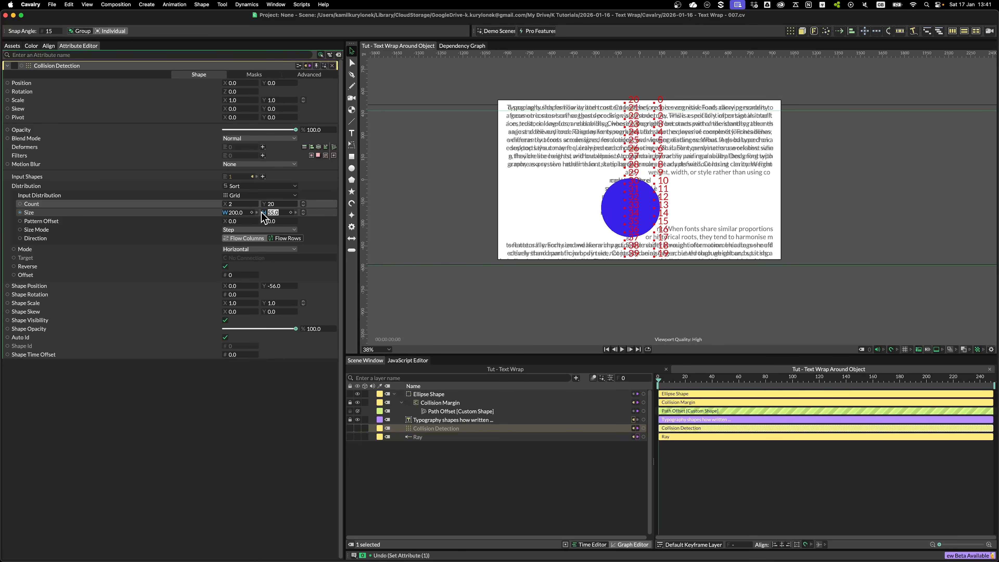
drag(239, 212, 545, 228)
double_click(234, 214)
text(1)
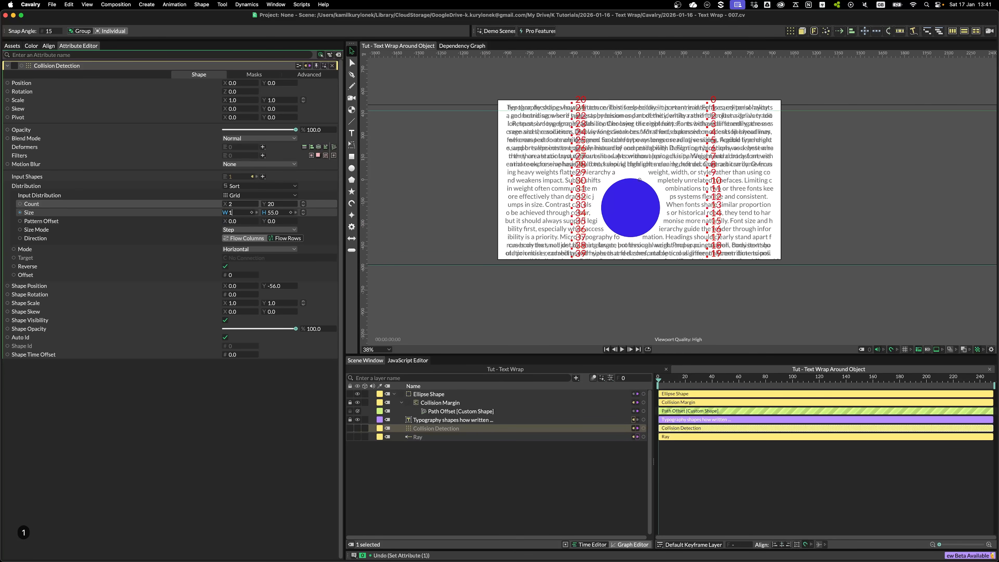
text(000)
key(Return)
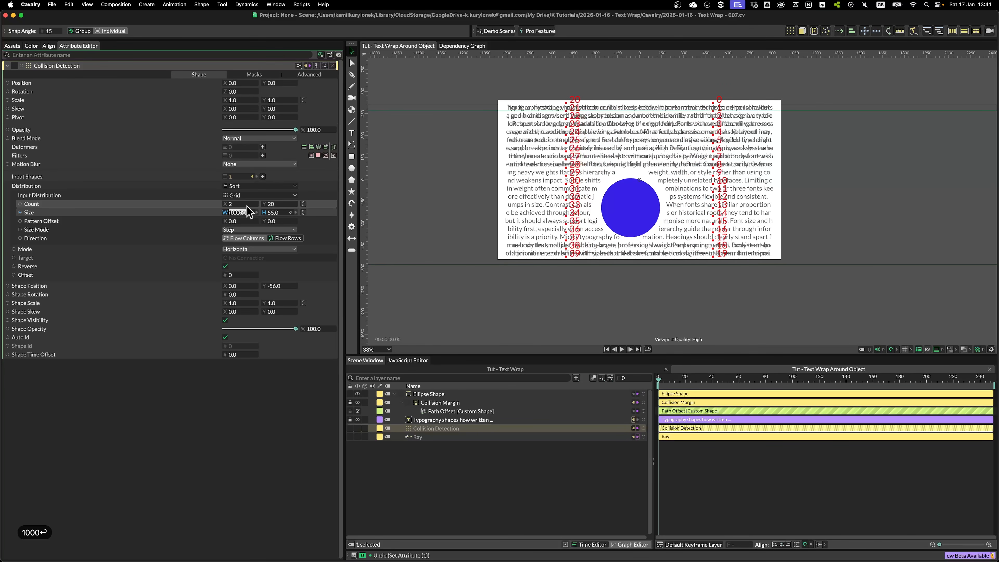
Step: Save the scene and reposition the ellipse left of the composition's centre to check the two text columns around it
click(697, 262)
scroll(668, 277, up, 2)
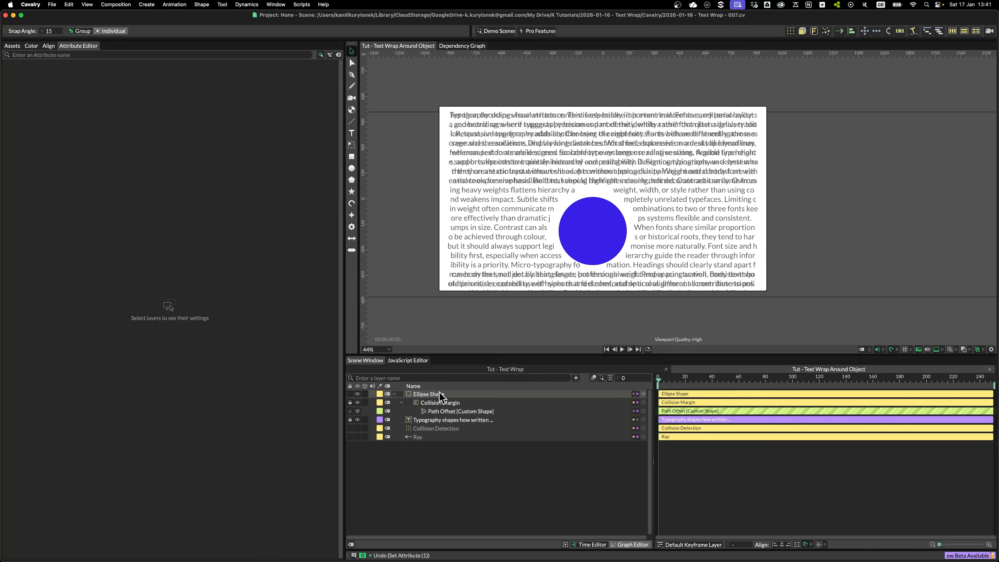
drag(582, 232, 613, 225)
key(super+s)
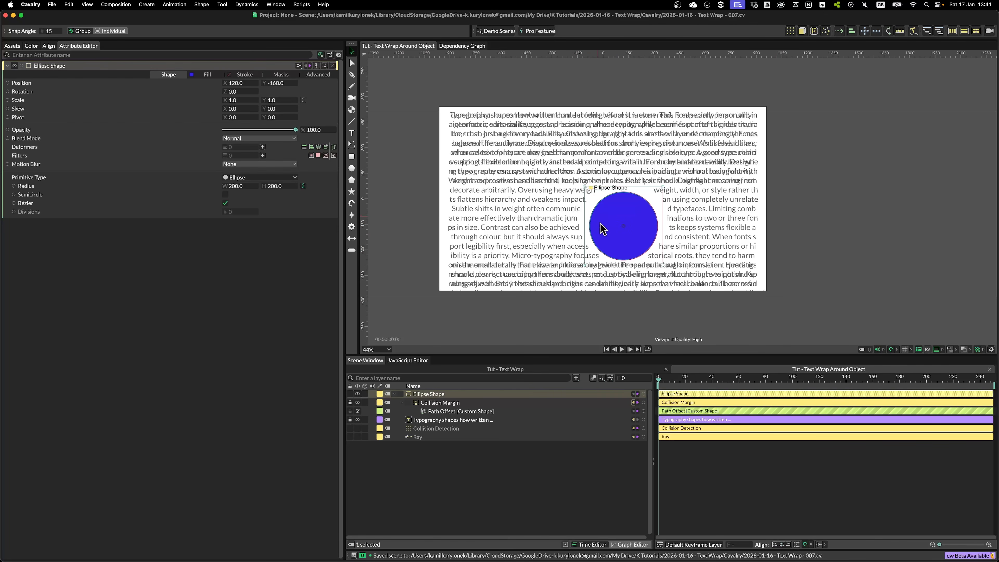
drag(616, 216, 557, 200)
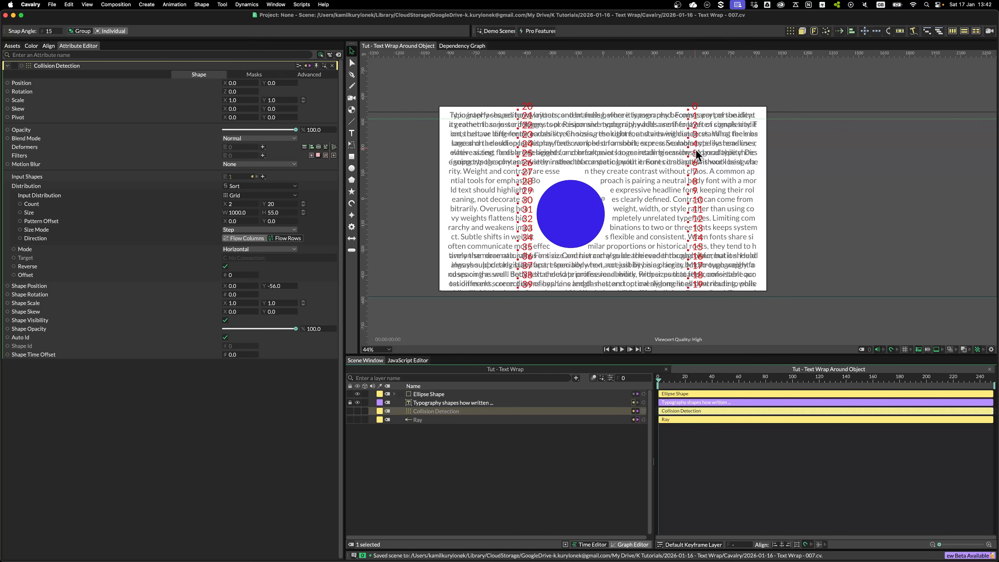
Step: Create a Basic Line shape and change its stroke colour to magenta
click(466, 434)
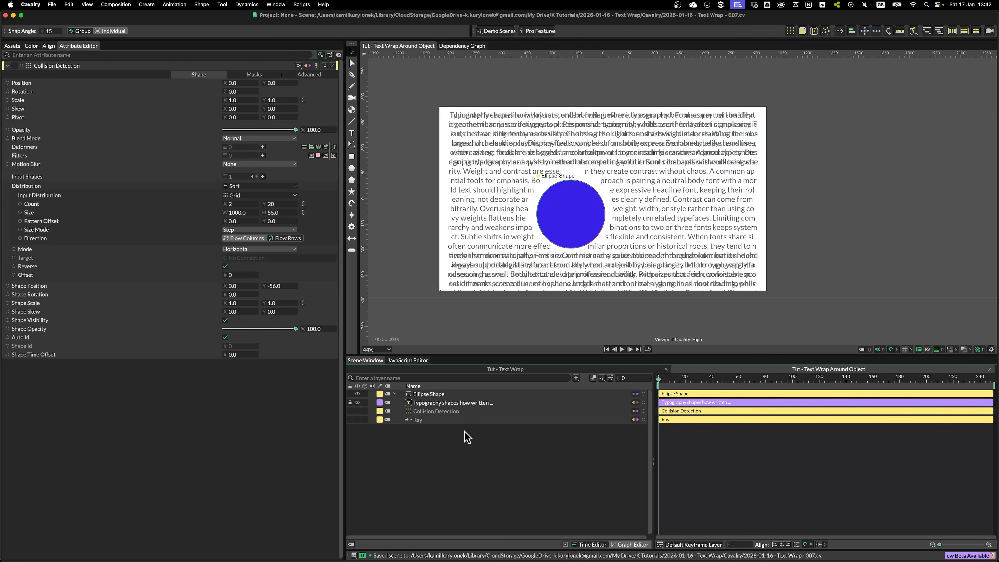
click(351, 122)
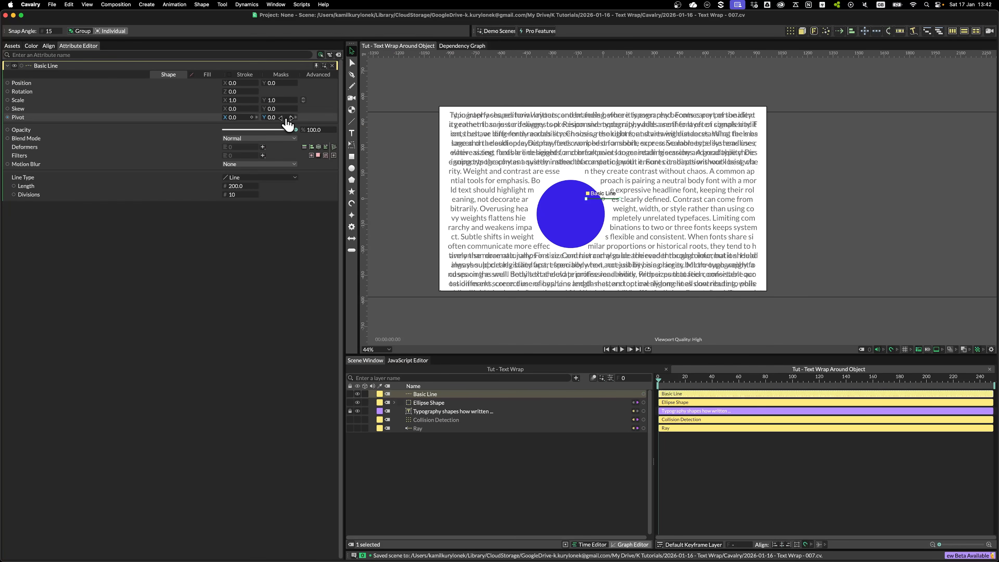
click(248, 77)
click(240, 100)
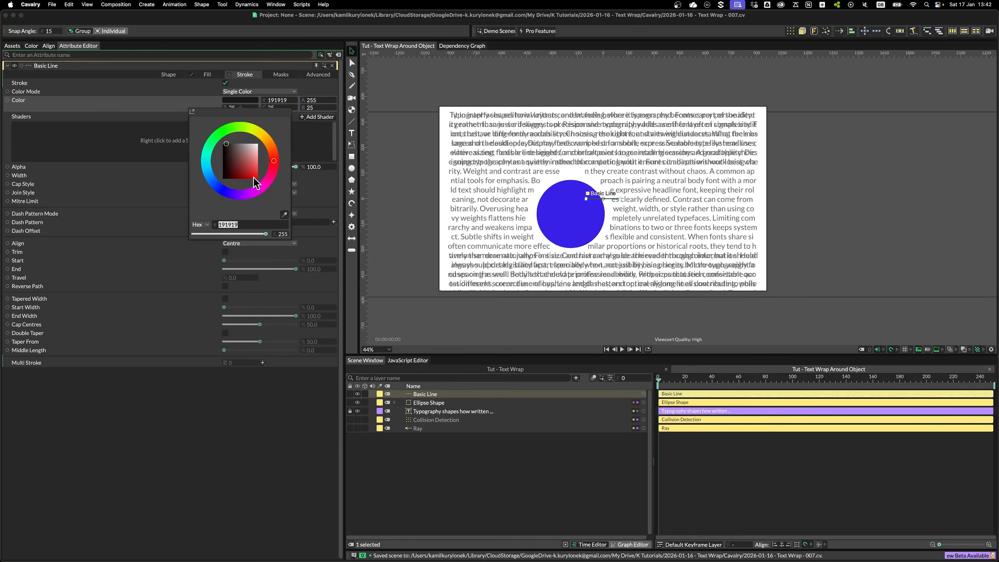
drag(251, 172, 278, 192)
click(169, 75)
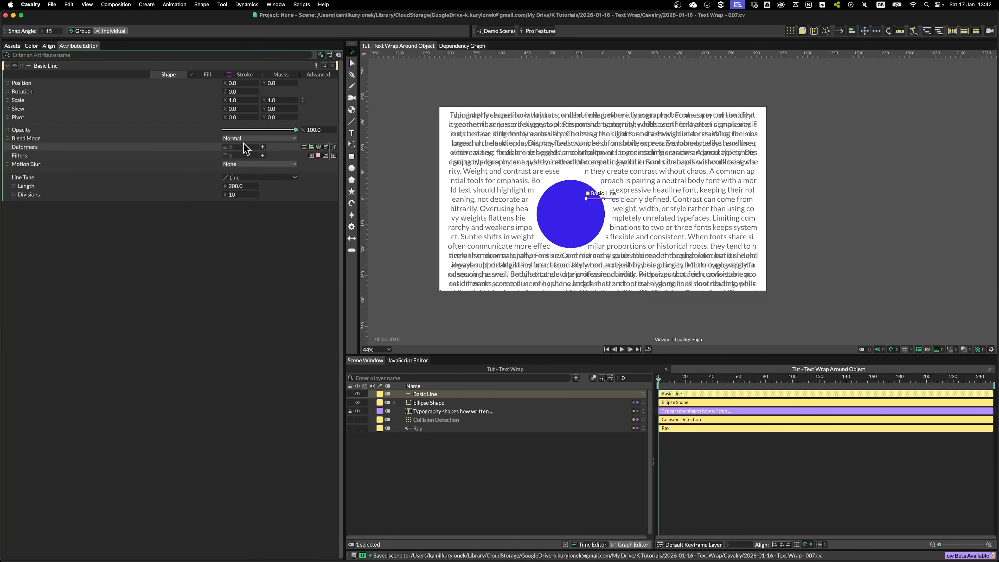
Step: Connect the composition's height of 1080 to the Basic Line's length
key(super+k)
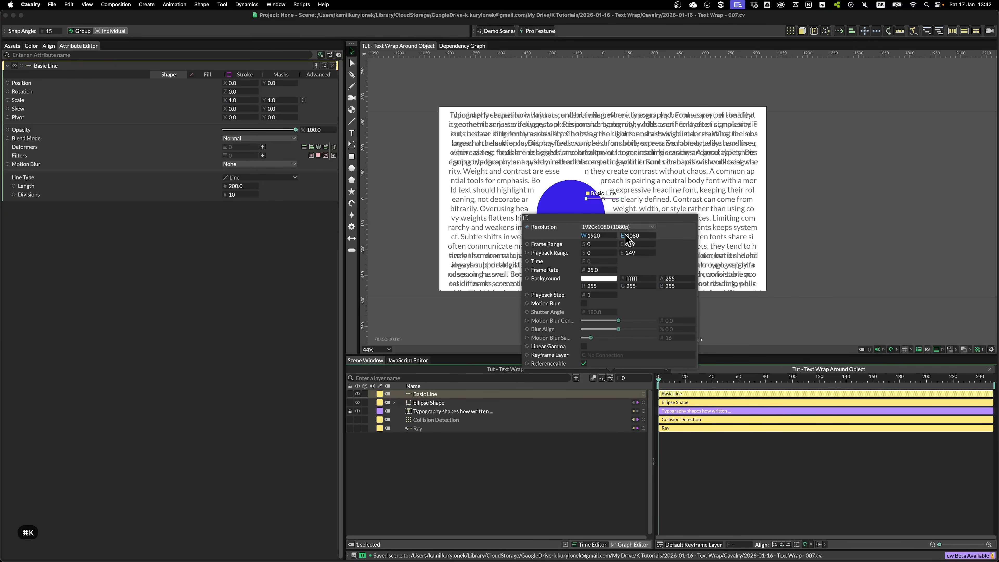
drag(622, 235, 238, 187)
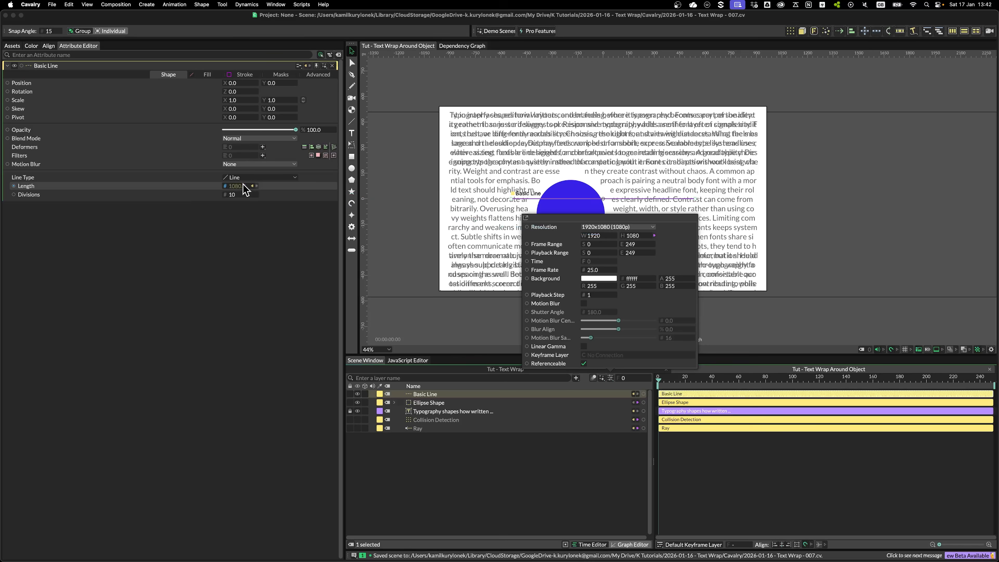
key(Escape)
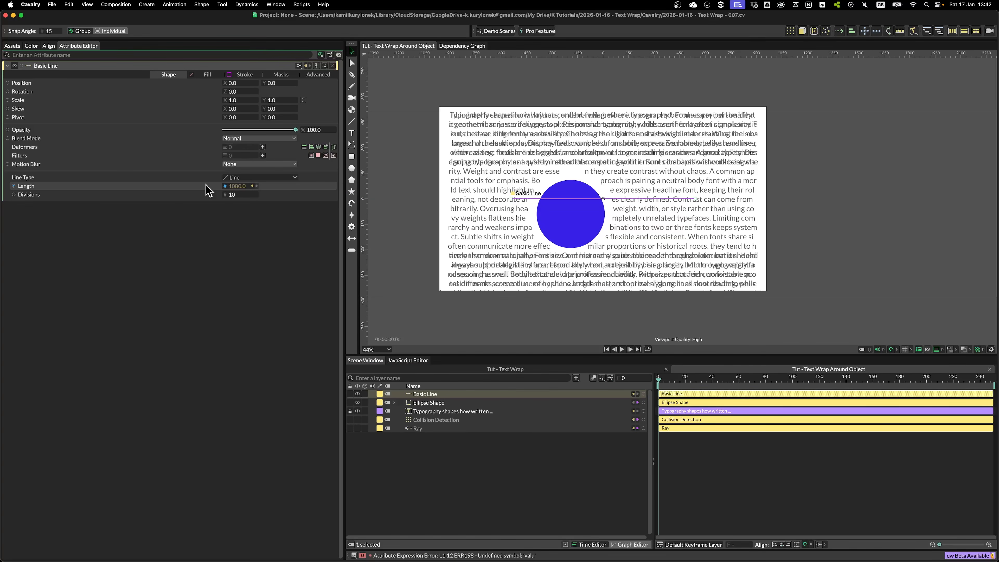
Step: Add the expression "value * 2" to the Basic Line's length
right_click(208, 189)
click(241, 207)
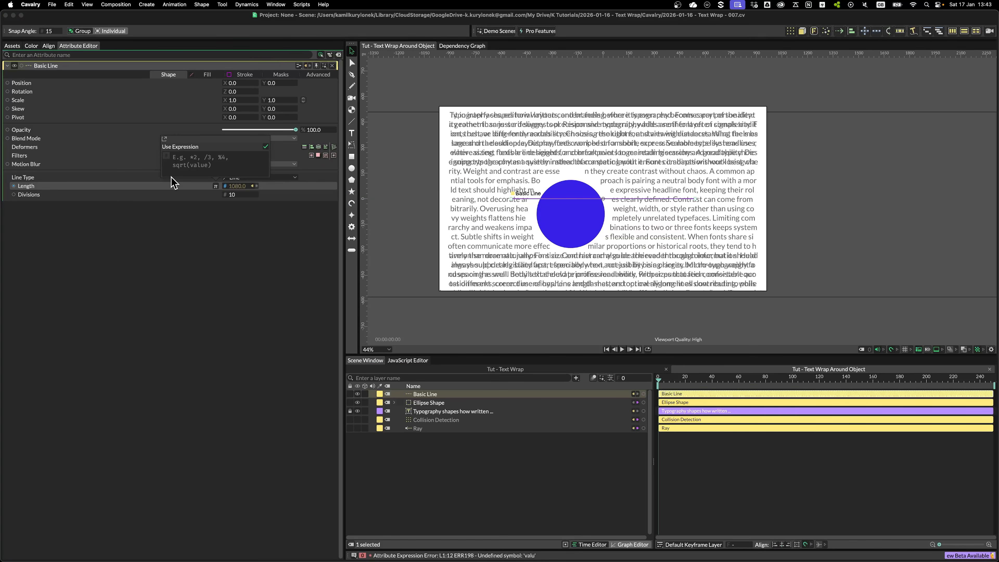
text(va)
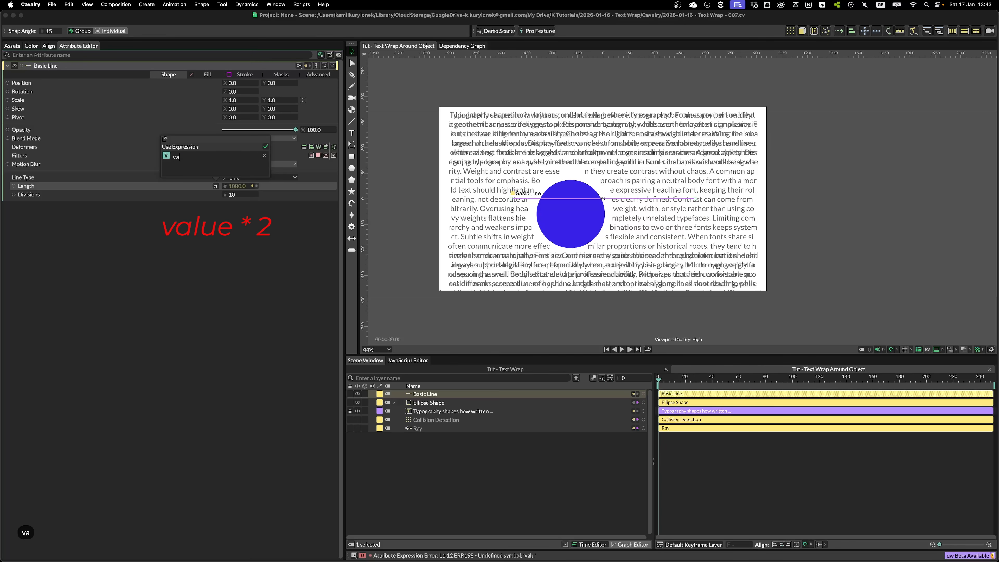
text(lue)
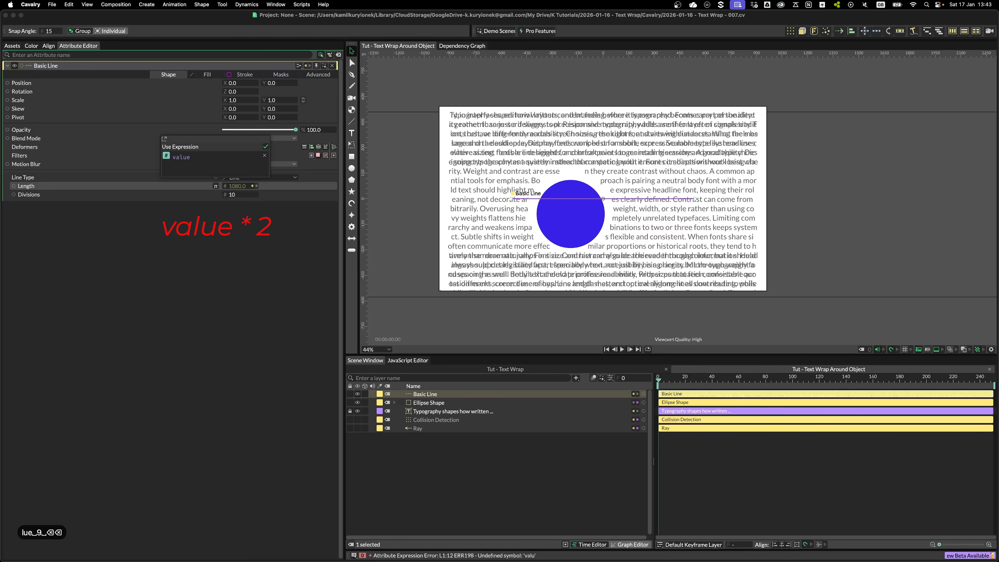
text( 9 * 2)
key(Return)
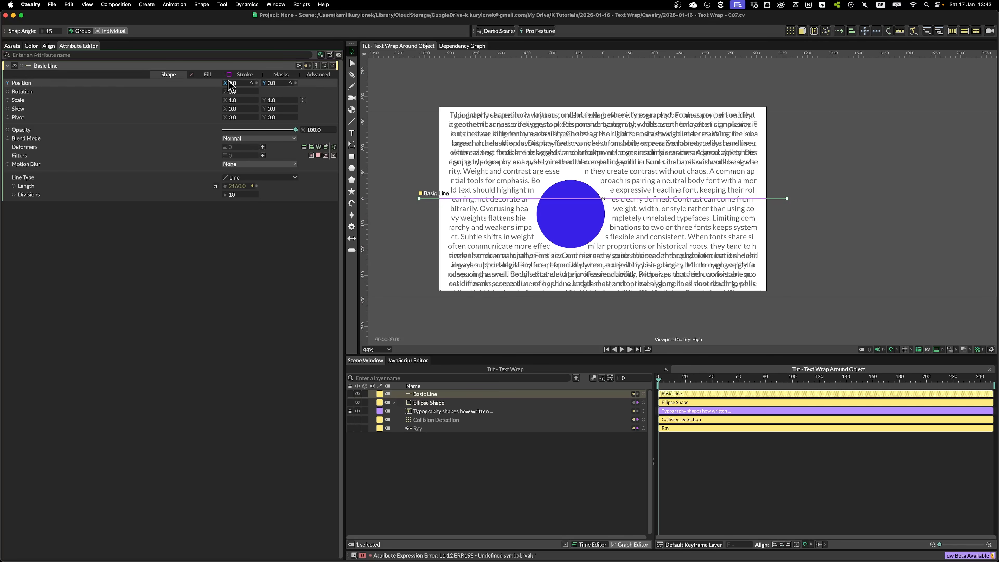
Step: Set the Basic Line's rotation to 90 degrees and rename the layer Collision Detection Line
click(233, 91)
text(90)
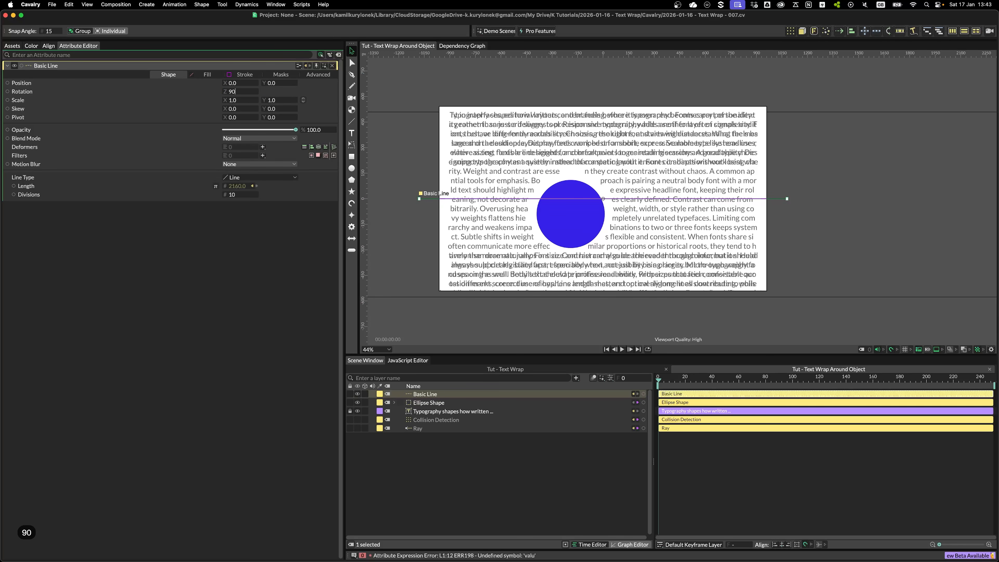
key(Return)
key(Return)
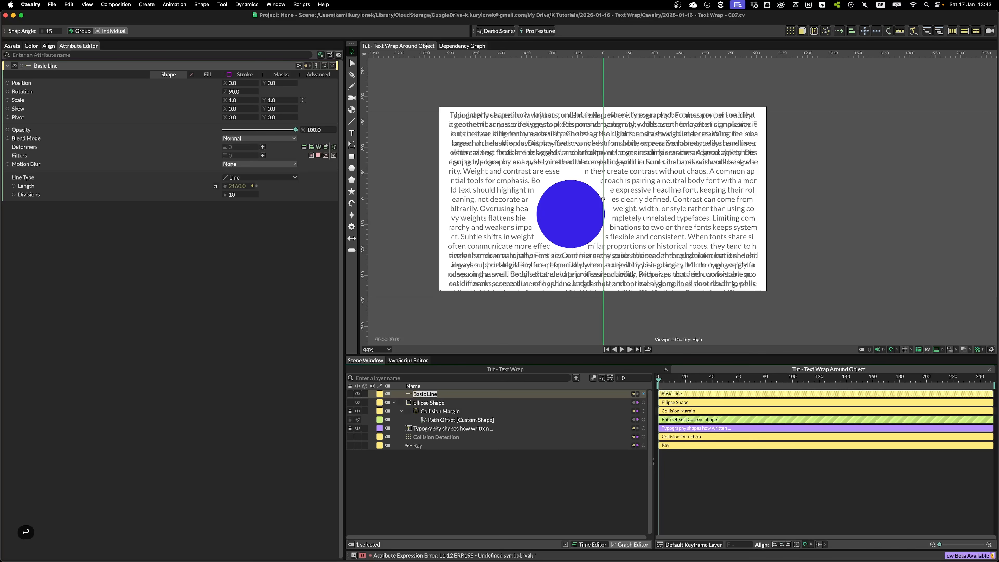
text(Collision Detection Line)
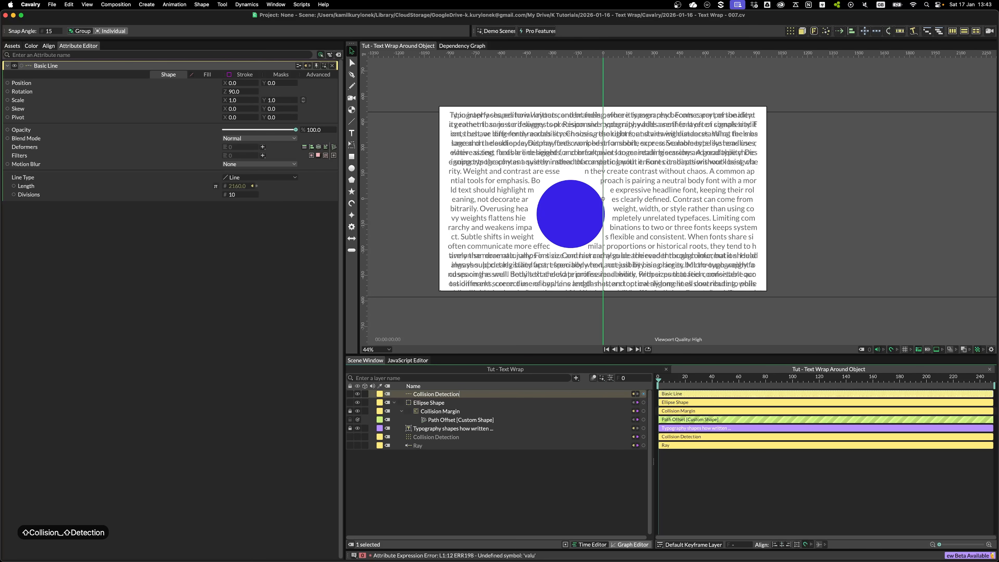
key(Return)
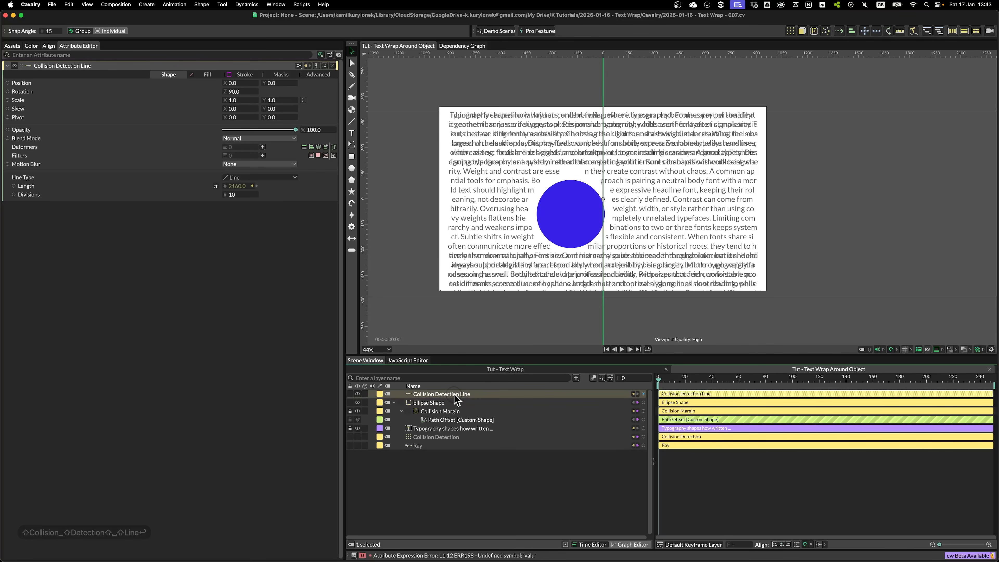
Step: Parent the Collision Detection Line to the Ellipse Shape and set its position to 0, 0
drag(456, 394, 440, 401)
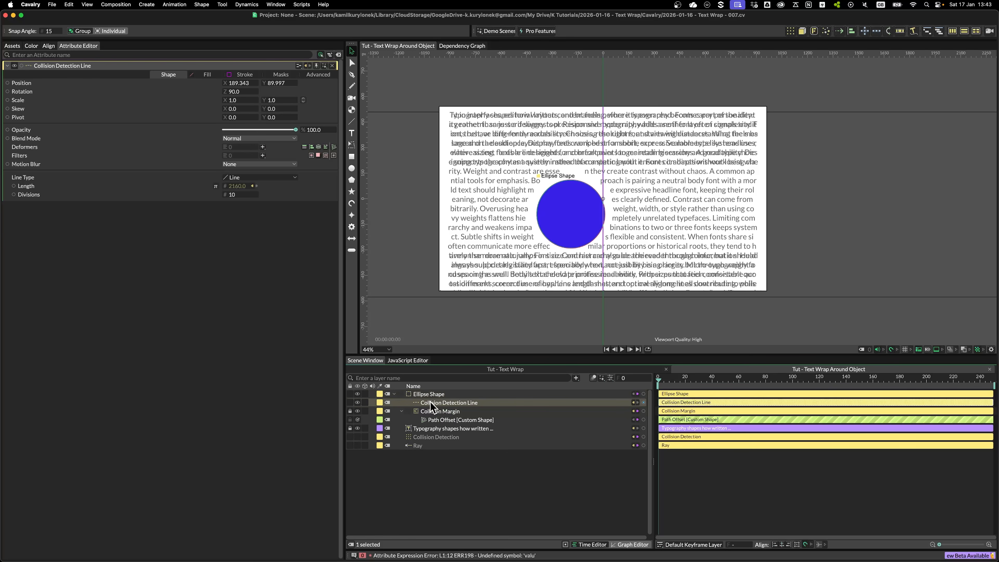
click(234, 83)
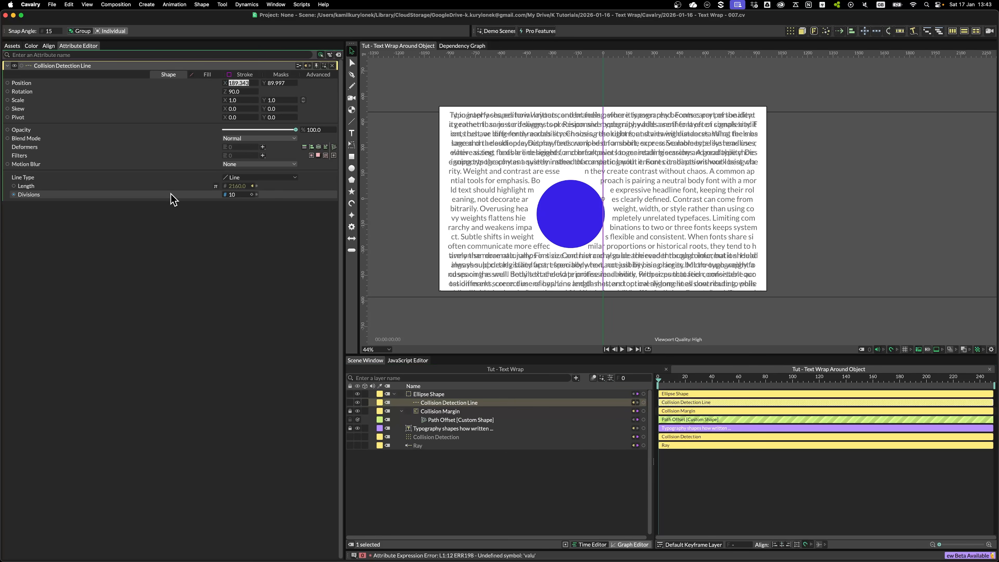
text(0)
key(Tab)
text(0)
key(Tab)
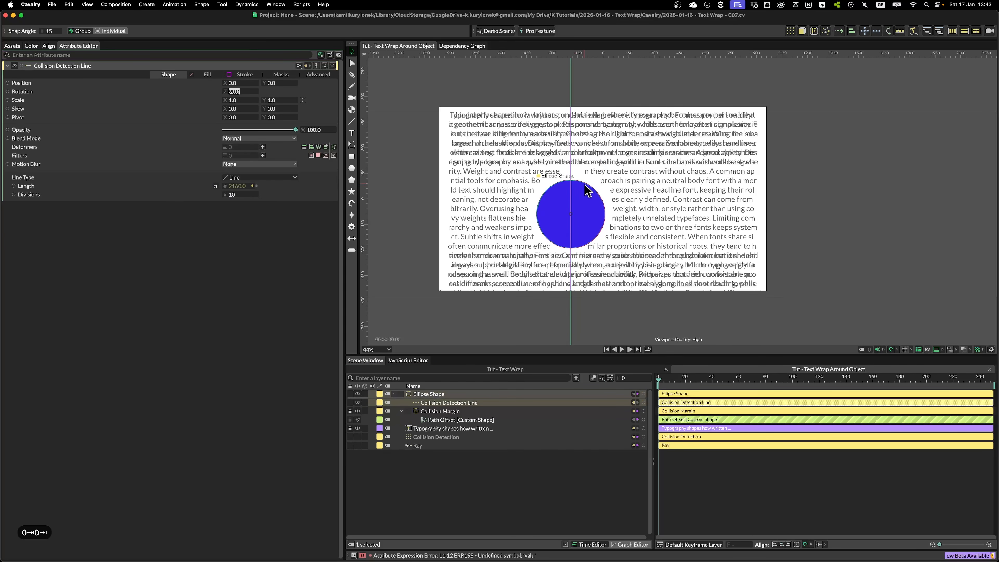
Step: Add the Collision Detection Line to the Ray's Collision Shapes and check the index order of the Collision Detection grid
click(446, 405)
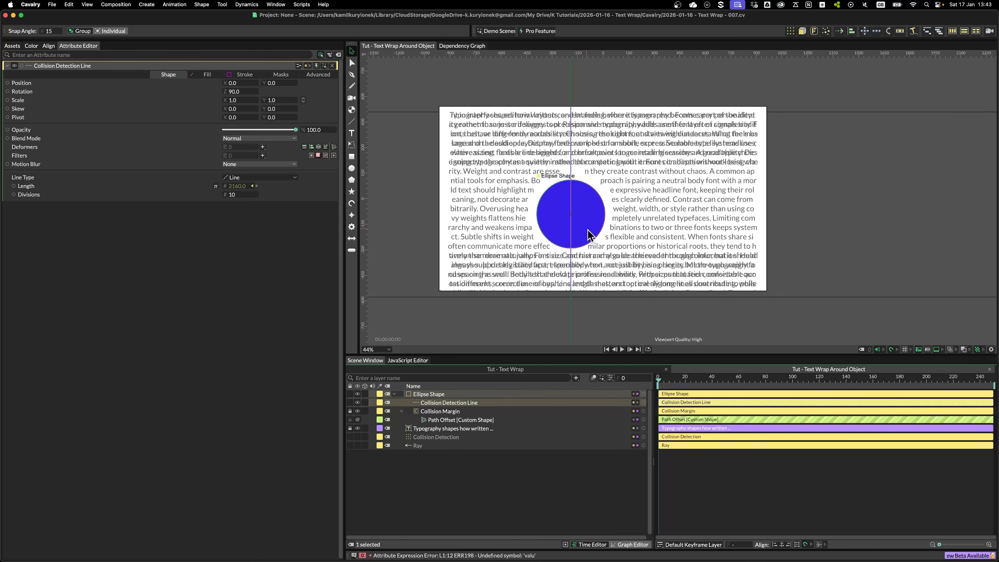
click(417, 445)
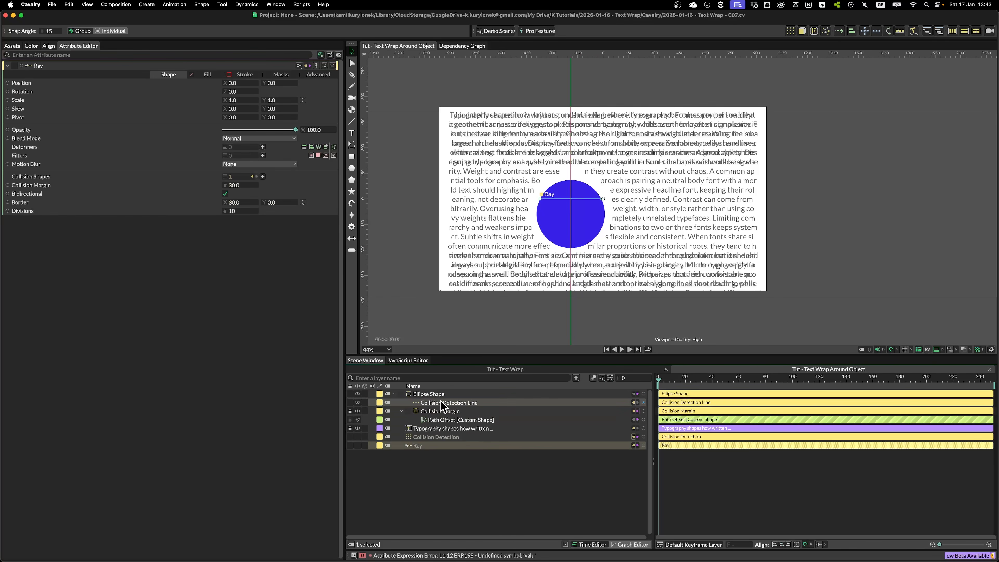
drag(441, 400, 240, 180)
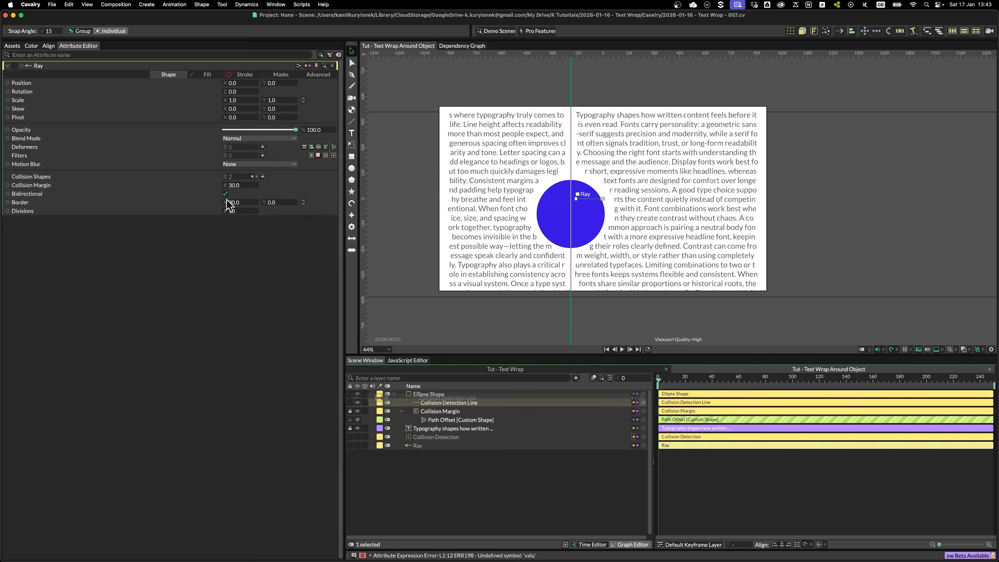
click(591, 271)
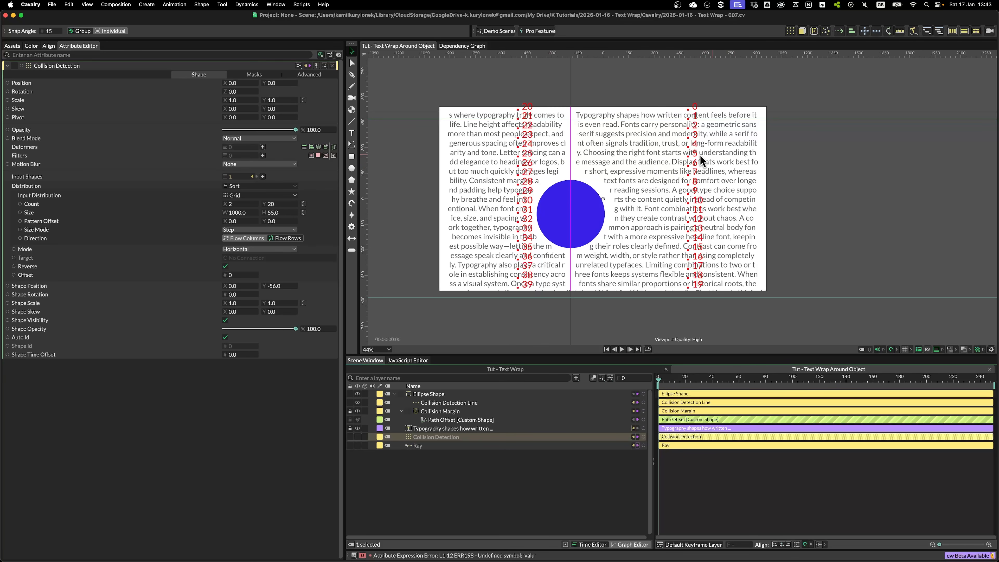
click(492, 468)
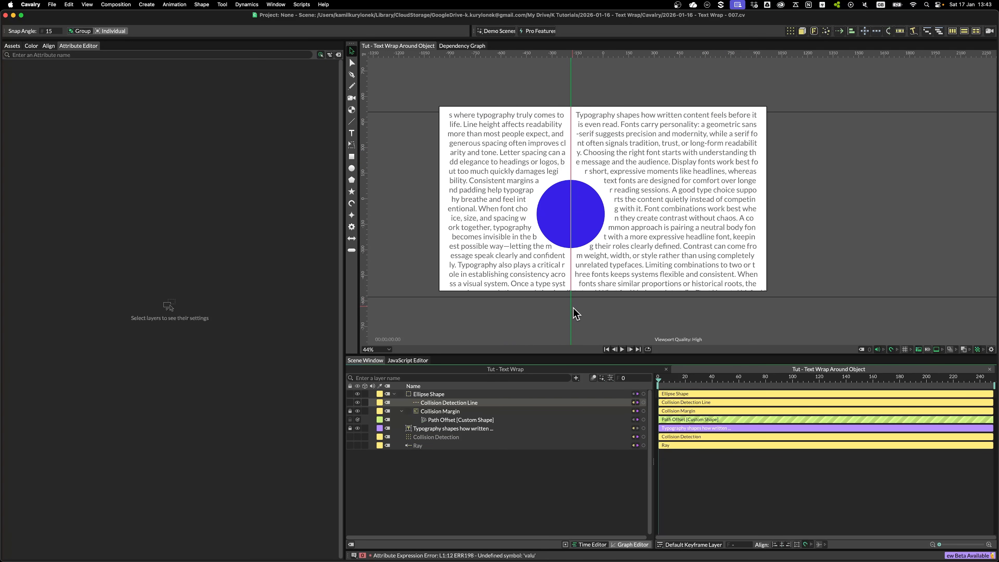
Step: Lock the Collision Detection Line, reposition the ellipse to test the wrap on both sides, and save the scene
mouse_move(574, 215)
mouse_down()
mouse_move(677, 227)
mouse_move(644, 123)
mouse_move(561, 201)
mouse_move(683, 260)
mouse_move(575, 194)
mouse_move(566, 209)
mouse_up()
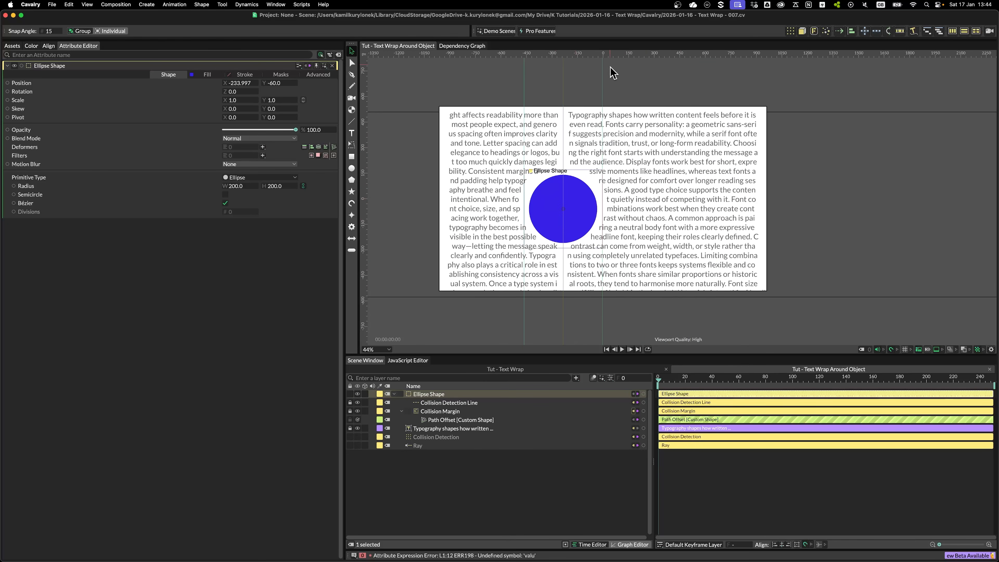
scroll(609, 76, down, 2)
scroll(664, 104, right, 5)
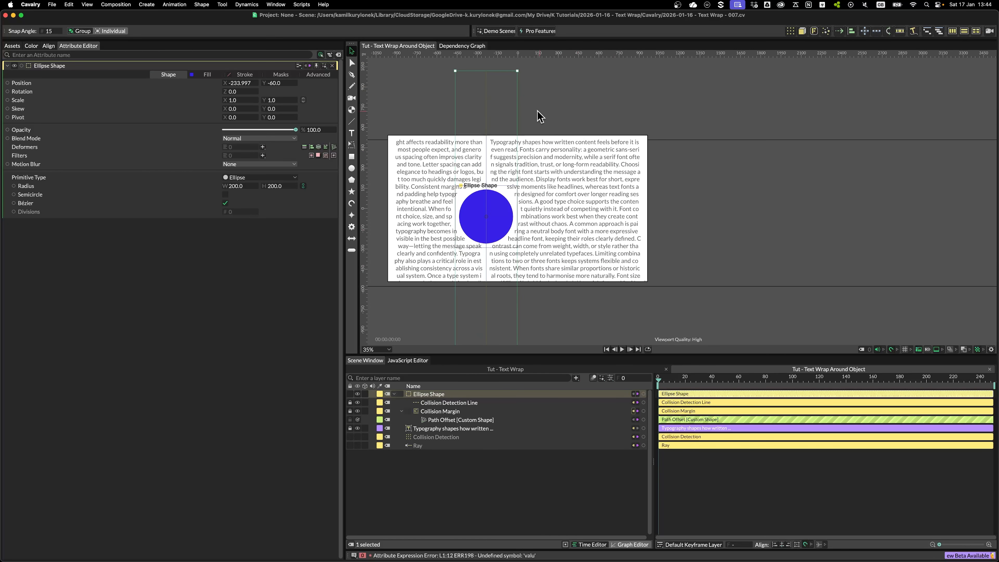
drag(494, 217, 481, 193)
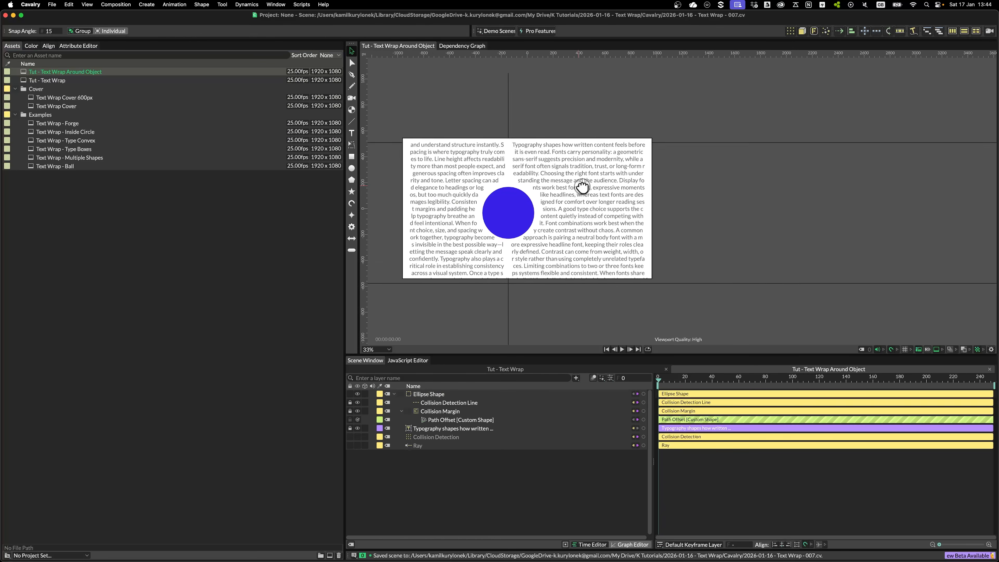
scroll(633, 207, up, 3)
drag(582, 186, 694, 194)
Step: Duplicate the Tut - Text Wrap Around Object composition, rename the copy Tut - Text Wrap Inside Object, and open it
click(128, 73)
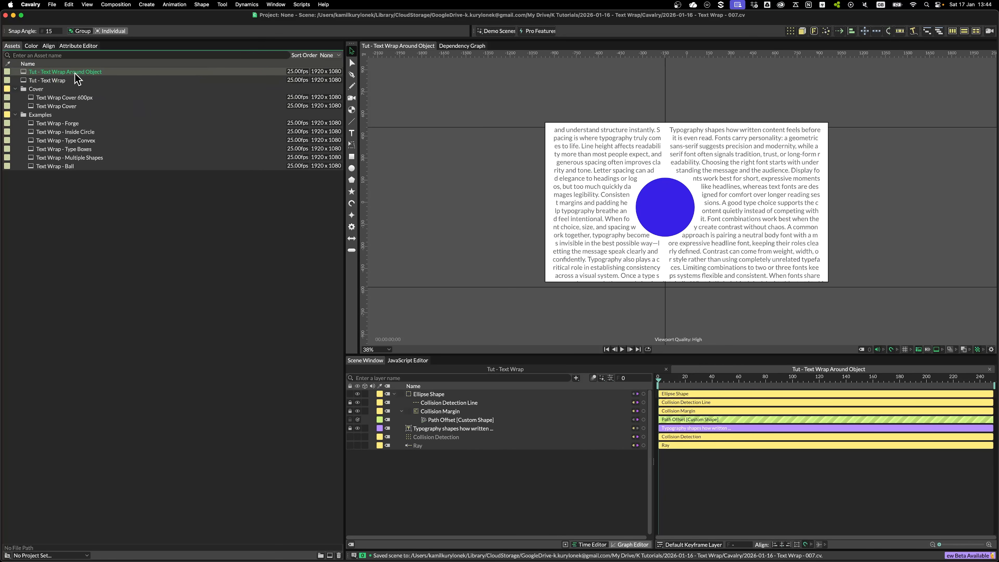
key(super+d)
double_click(91, 72)
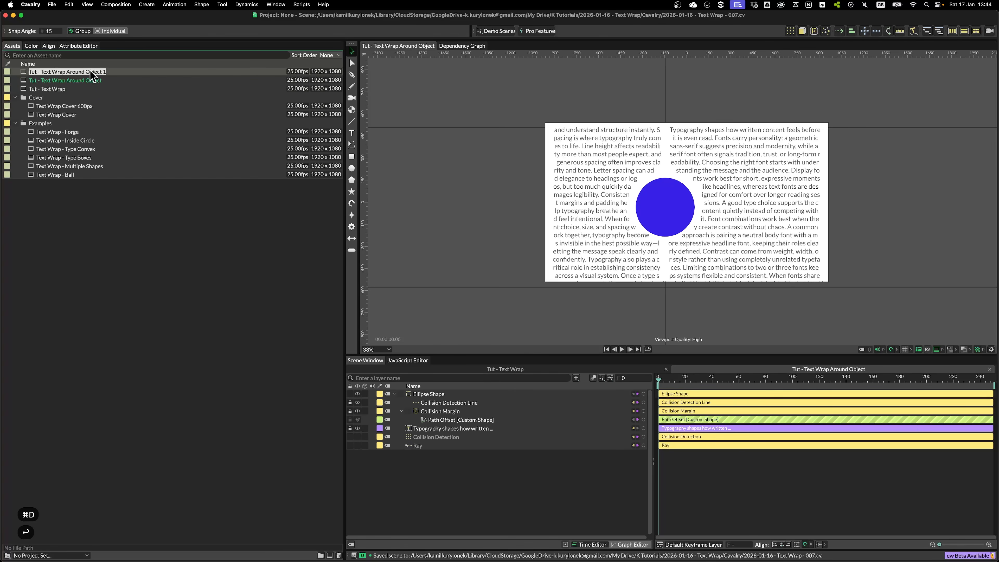
key(Right)
key(BackSpace)
key(BackSpace)
key(BackSpace)
key(BackSpace)
key(BackSpace)
key(BackSpace)
key(BackSpace)
key(BackSpace)
key(BackSpace)
key(BackSpace)
key(BackSpace)
key(BackSpace)
key(BackSpace)
key(BackSpace)
key(BackSpace)
key(BackSpace)
text(Inside Object)
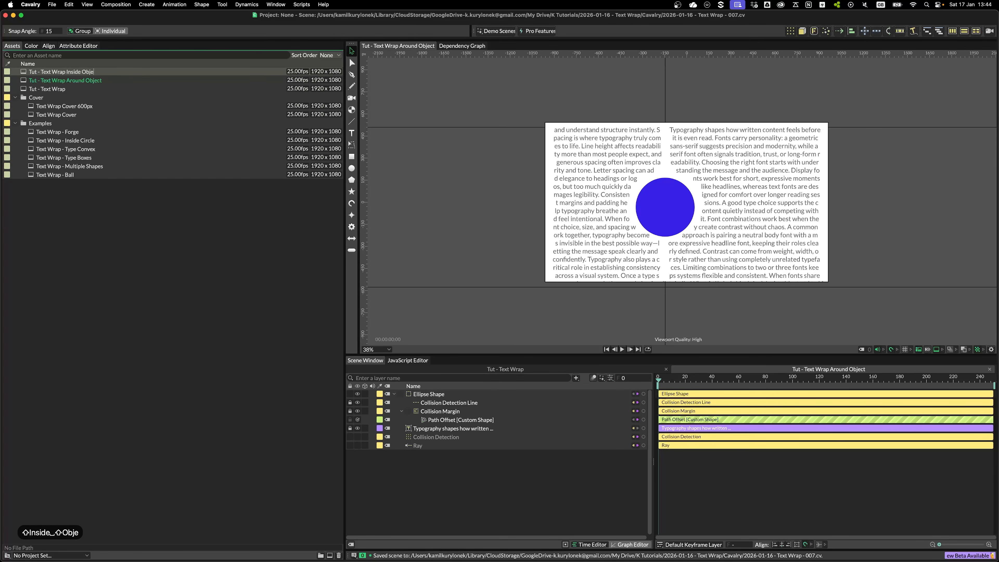
key(Return)
scroll(682, 173, down, 6)
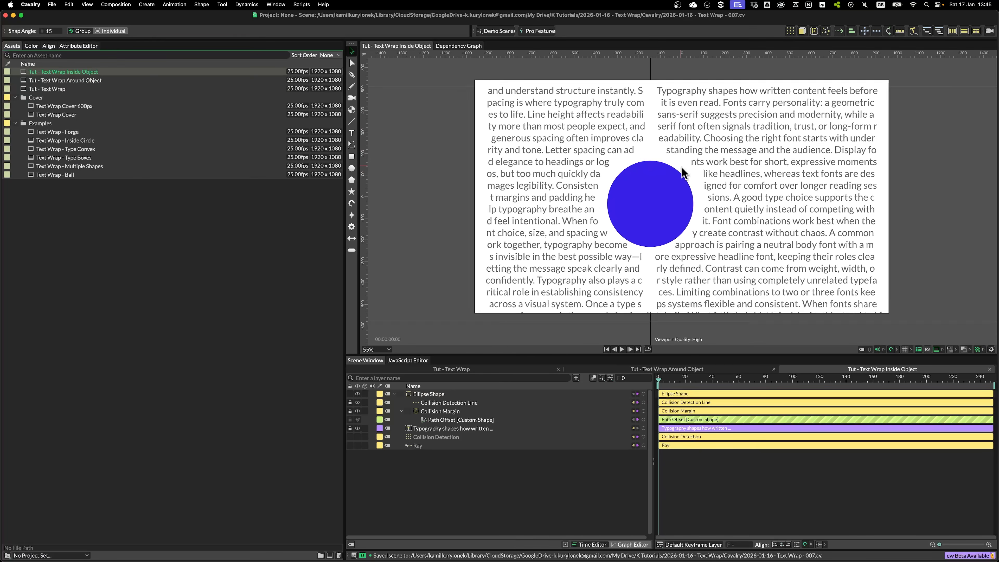
Step: Unlock the layers and replace the Ellipse Shape and its child layers with a Polygon Shape
drag(349, 403, 347, 433)
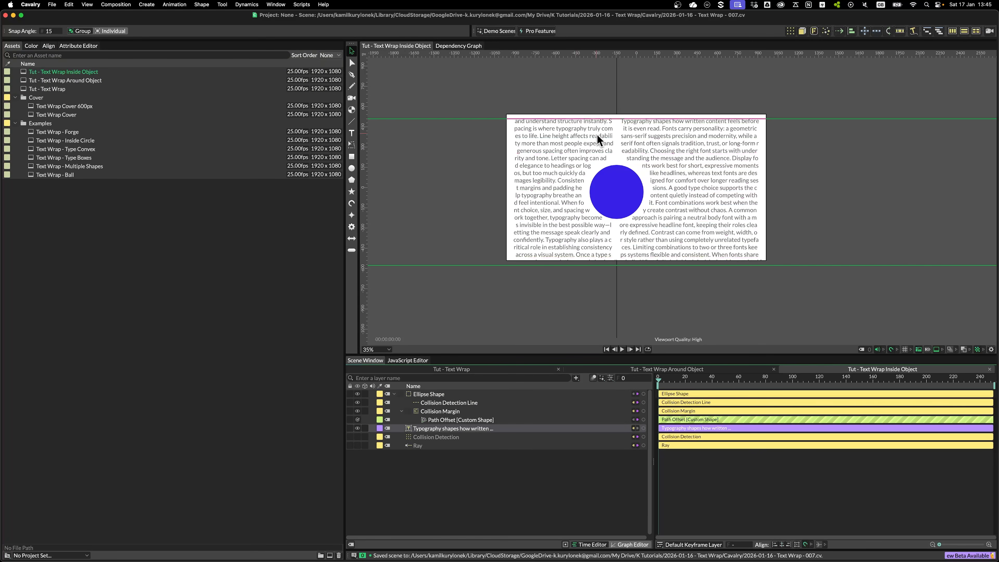
scroll(641, 167, up, 3)
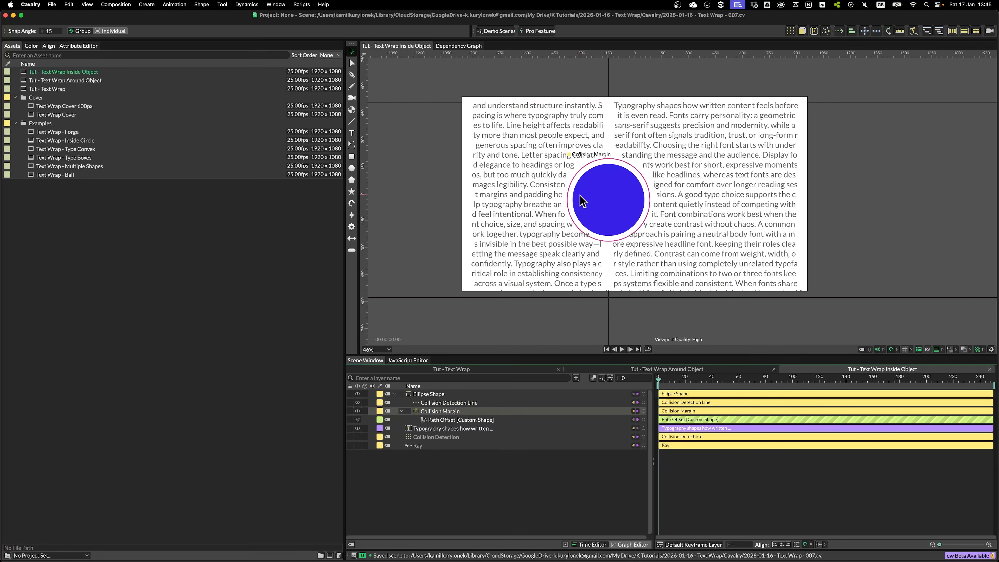
click(434, 400)
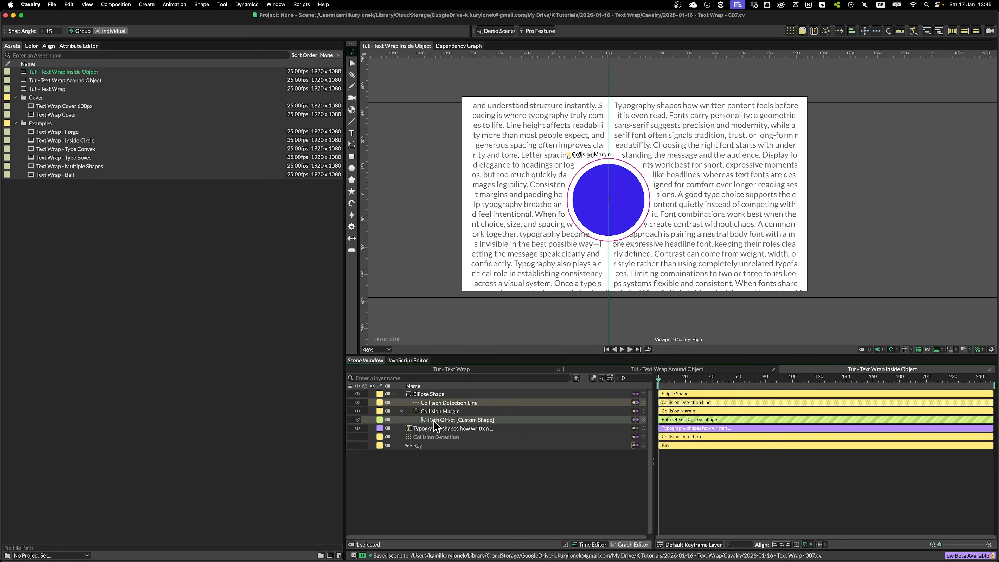
key(super+z)
key(super+z)
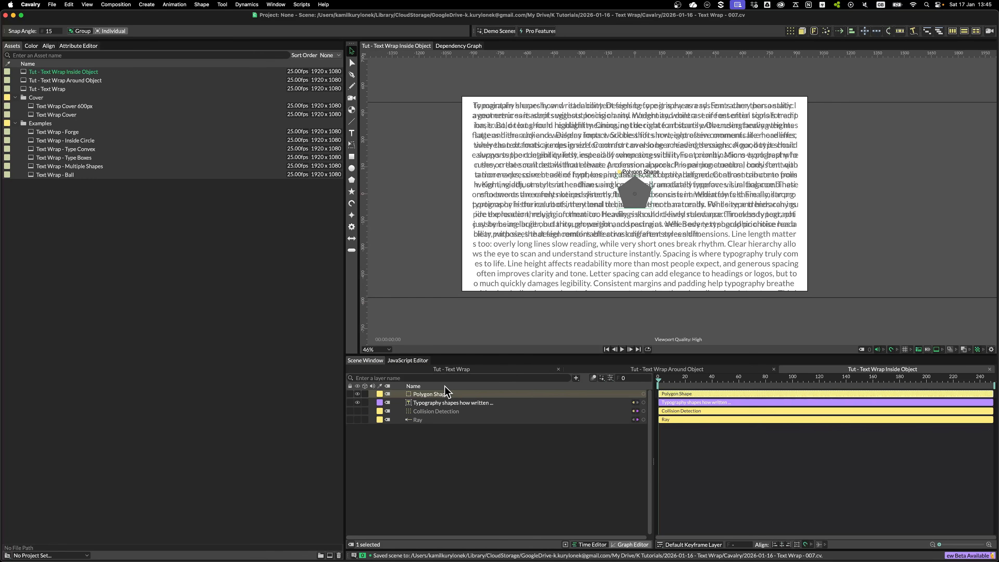
Step: Give the Polygon Shape 7 sides and a radius of 350 in both width and height
click(80, 46)
click(244, 194)
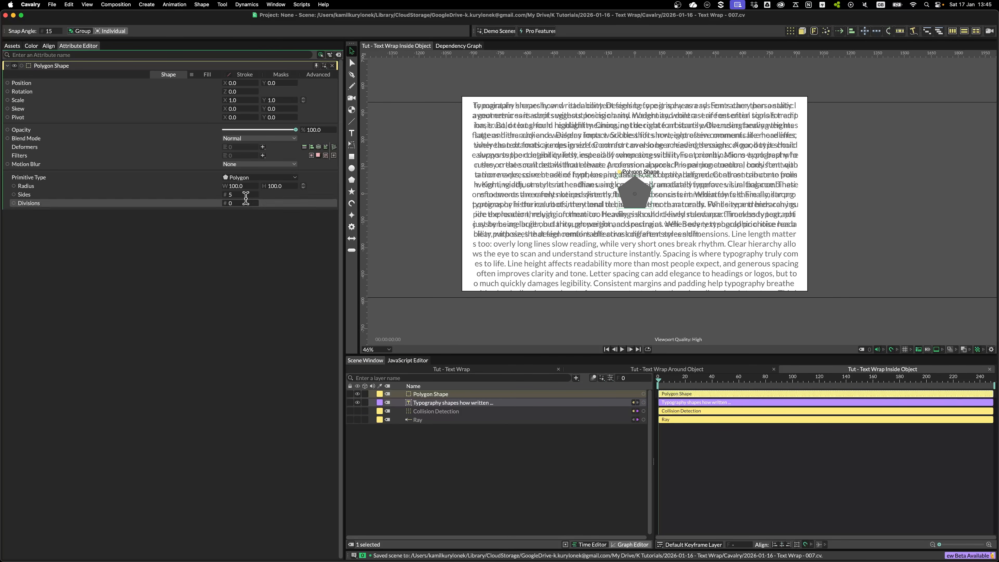
text(7)
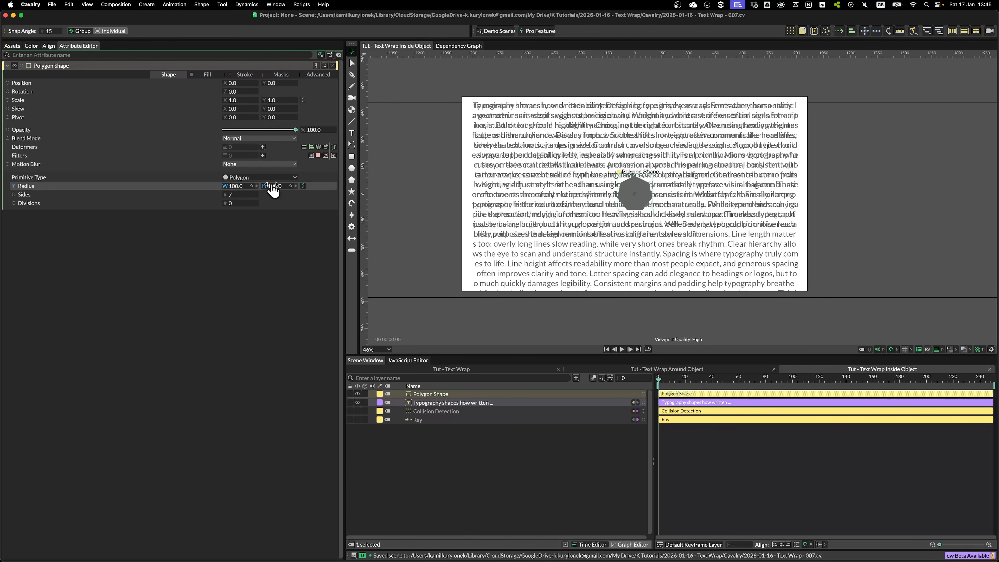
drag(274, 190, 286, 191)
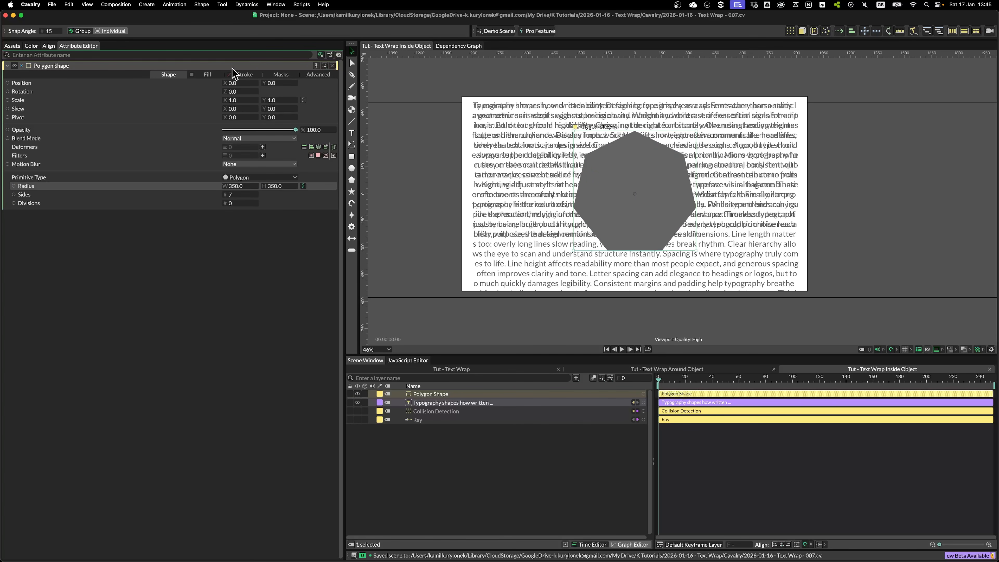
Step: Change the Polygon Shape's fill colour to a bright yellow-green
click(207, 75)
click(245, 92)
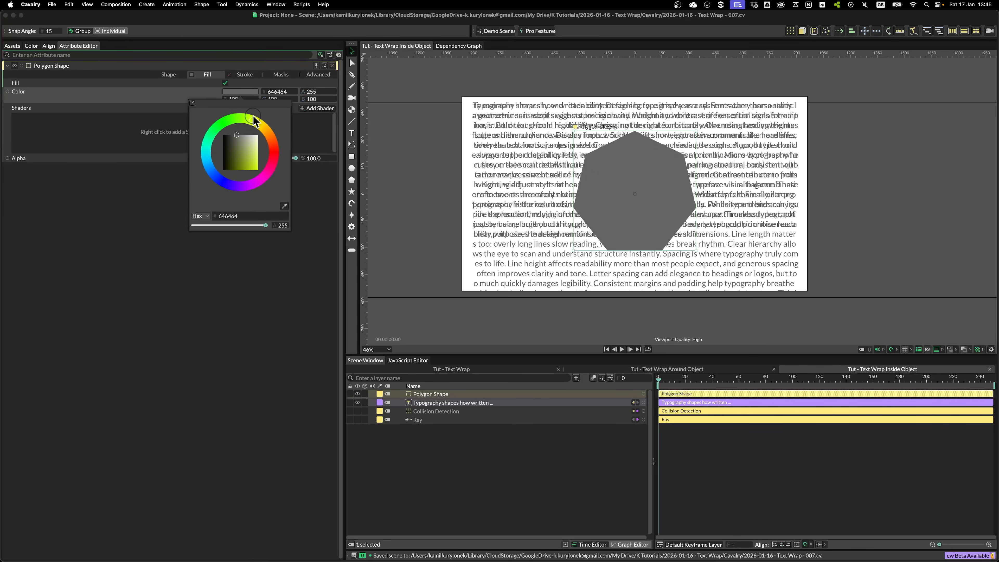
drag(256, 153, 268, 162)
click(405, 441)
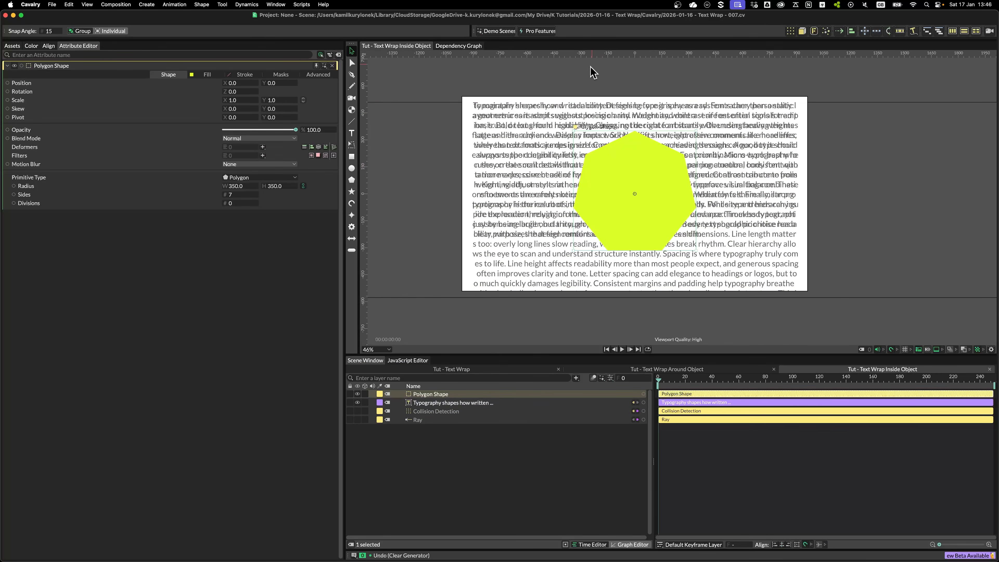
Step: Set the Collision Detection duplicator's distribution to Mask with a Linear input distribution
scroll(644, 186, up, 3)
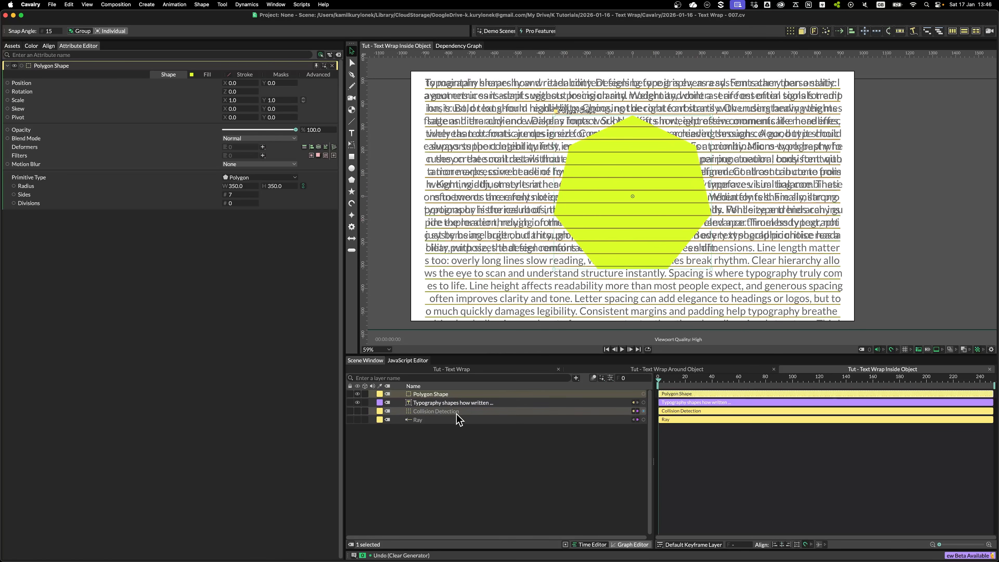
click(437, 411)
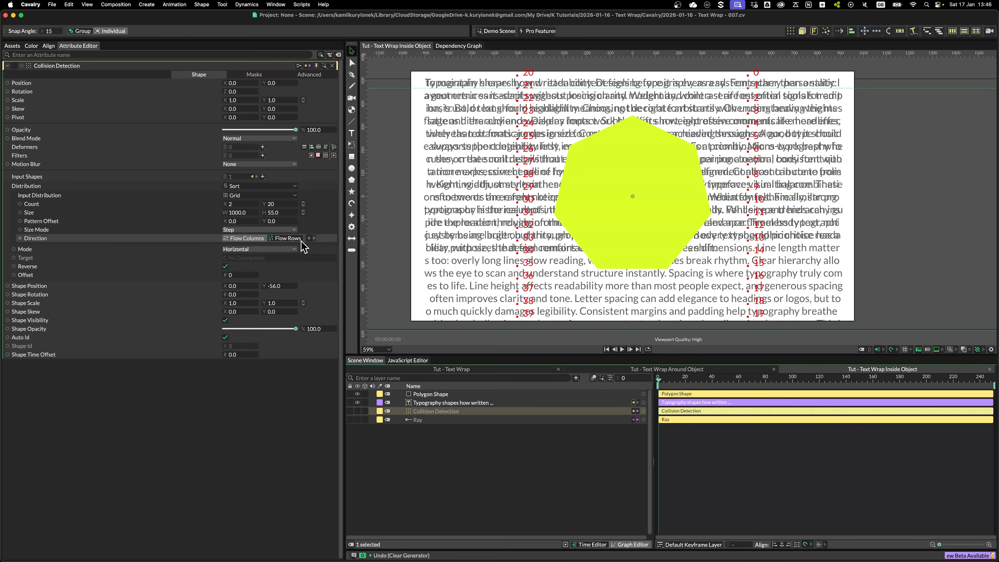
click(281, 185)
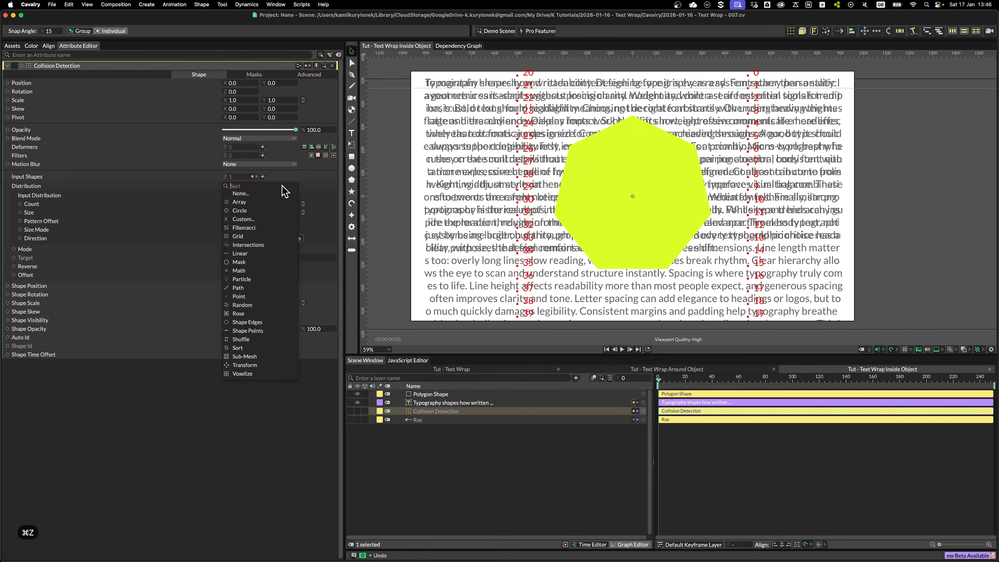
click(245, 262)
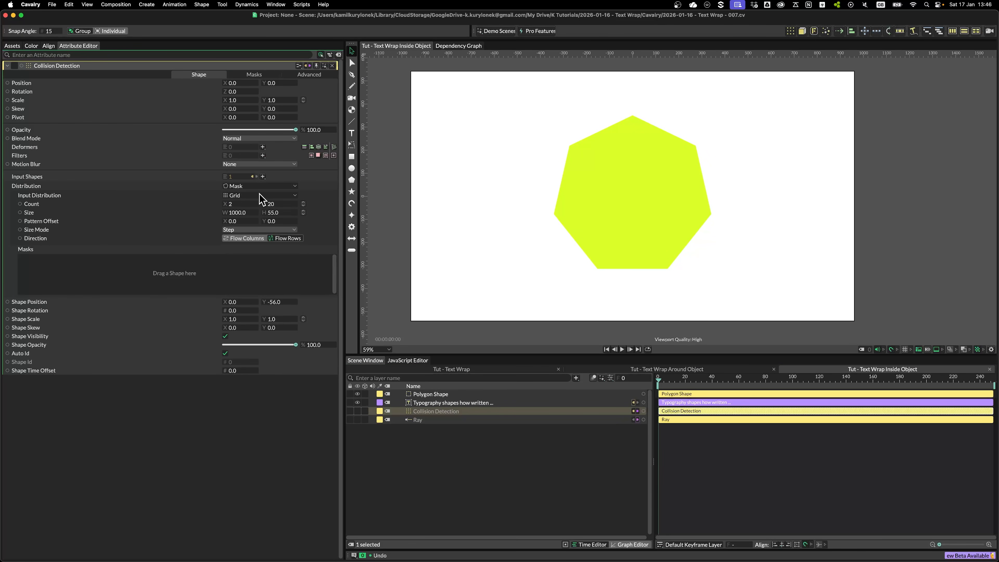
click(260, 195)
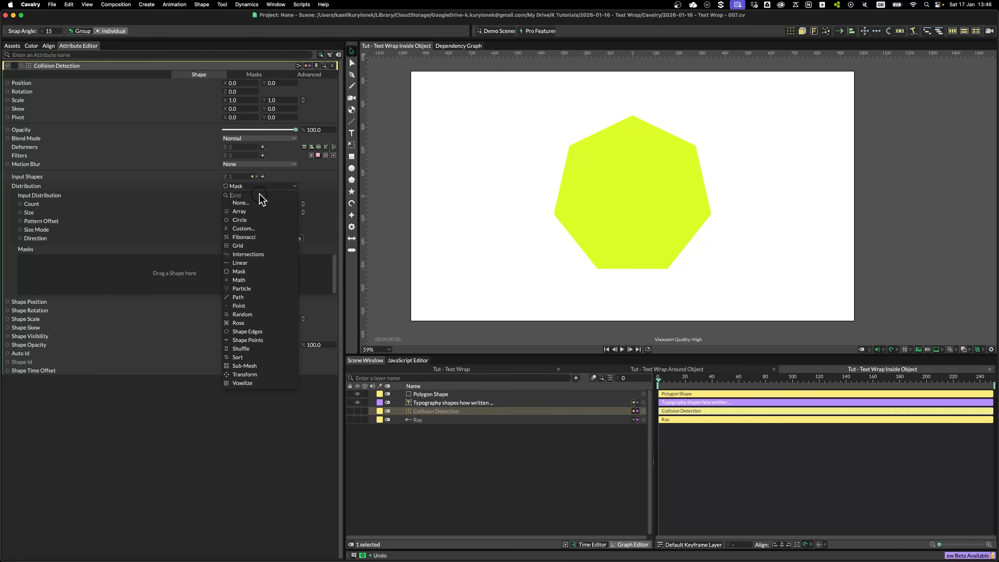
click(242, 263)
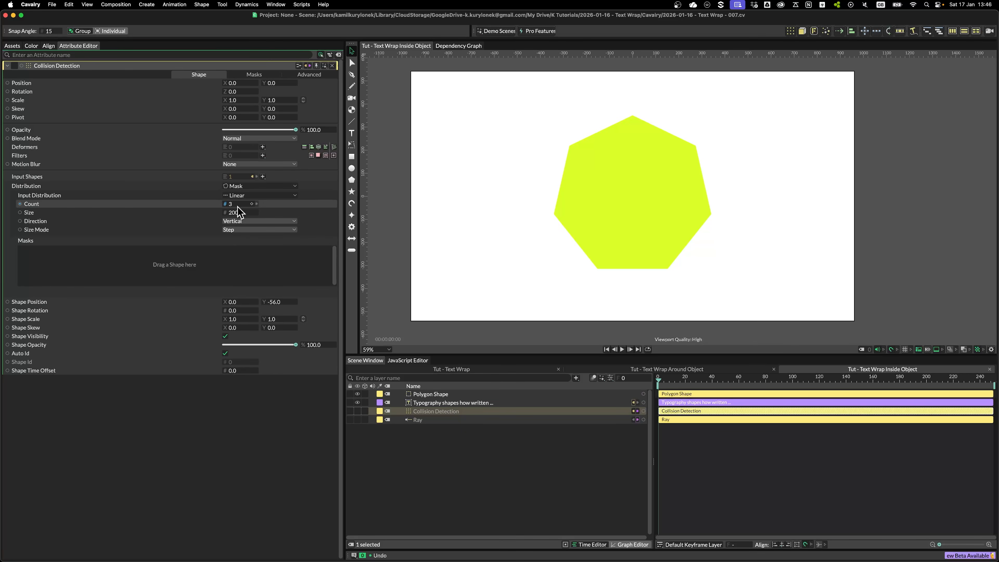
Step: Set the linear input distribution's size to 50 and its count to 20
double_click(237, 213)
text(50)
key(Return)
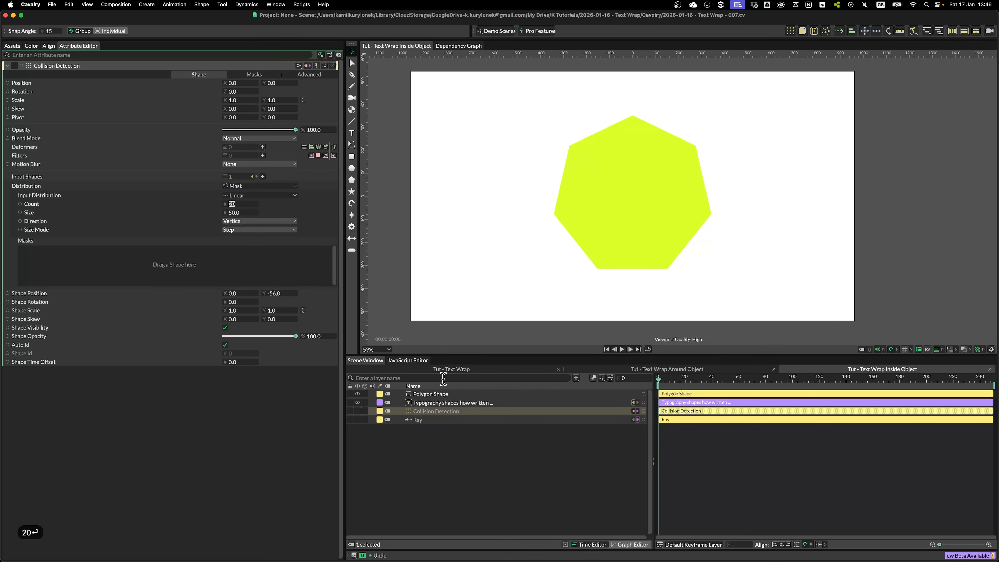
Step: Use the Polygon Shape as the mask of the Collision Detection distribution and set the Shape Position Y to 0
drag(430, 394, 270, 267)
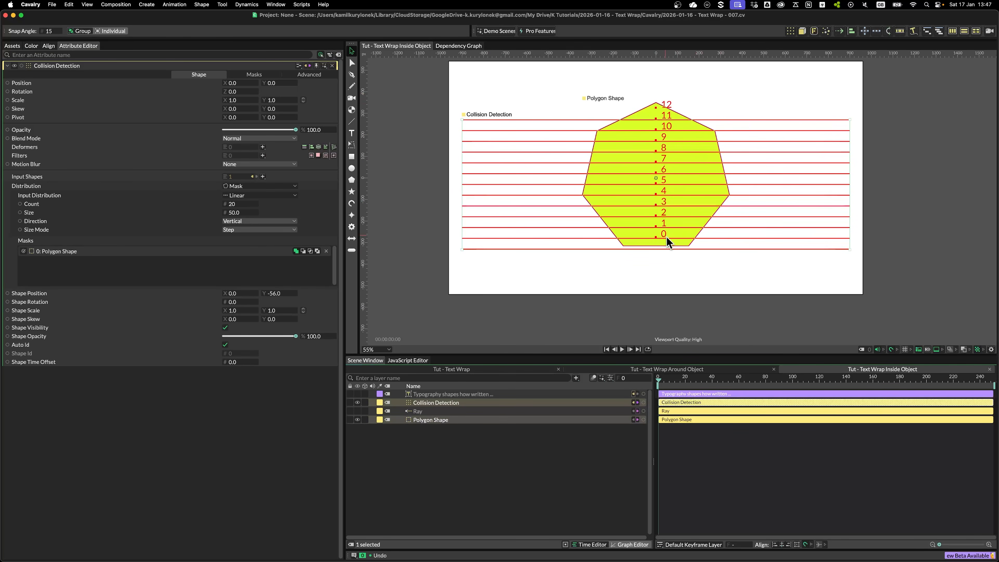
click(274, 293)
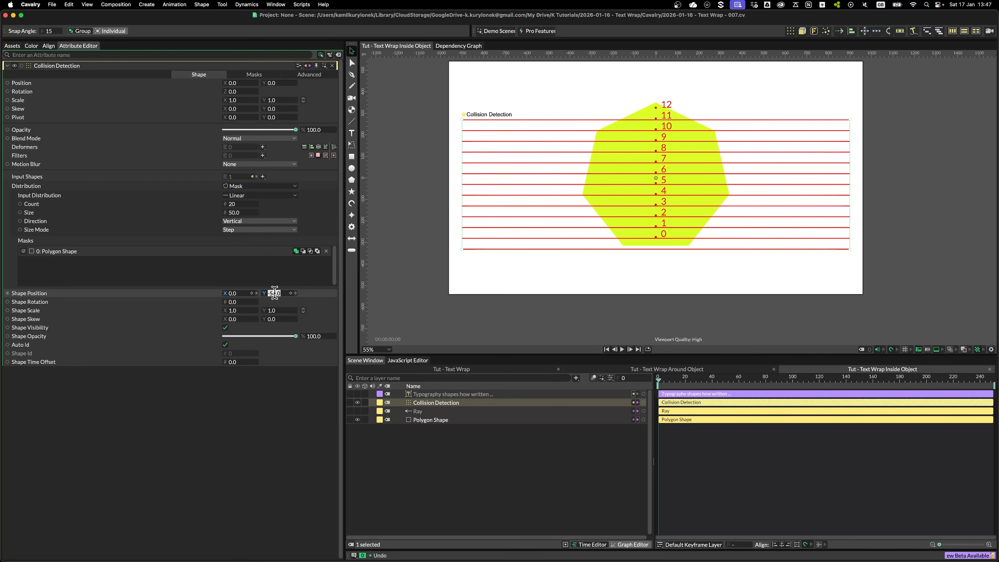
text(0)
key(Return)
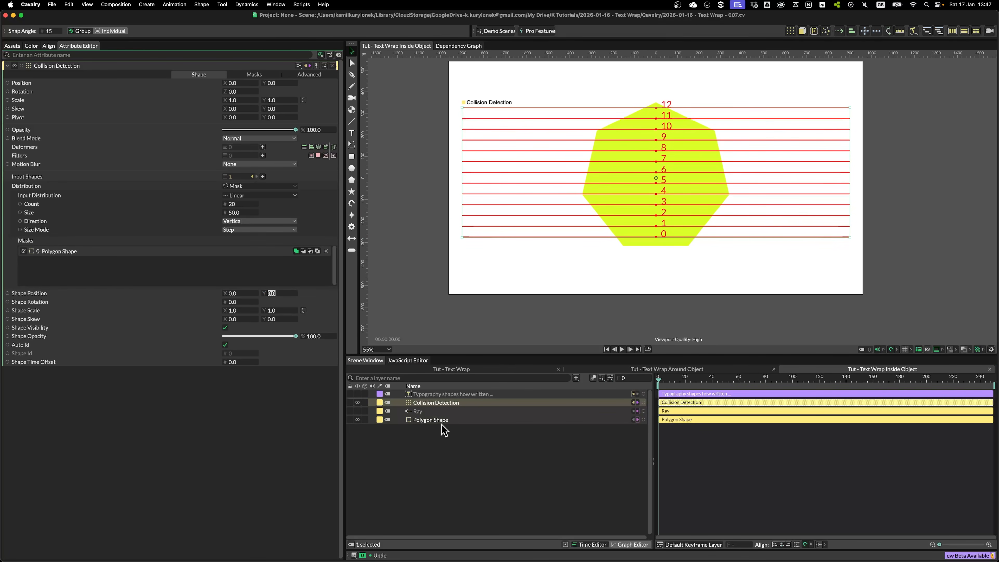
Step: Lower the Polygon Shape to Y -45 and add it to the Ray's collision shapes
click(427, 419)
drag(271, 83, 264, 116)
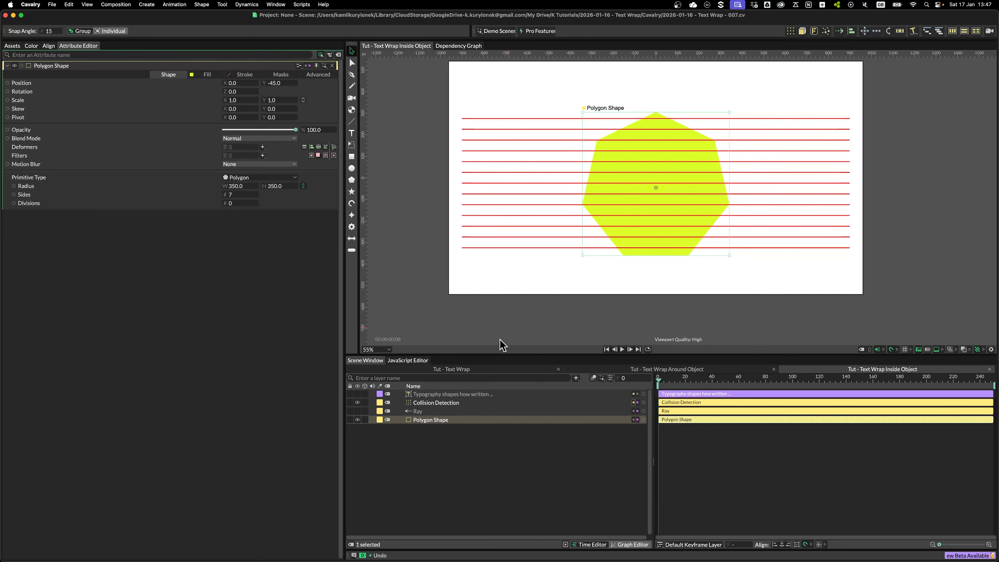
click(420, 410)
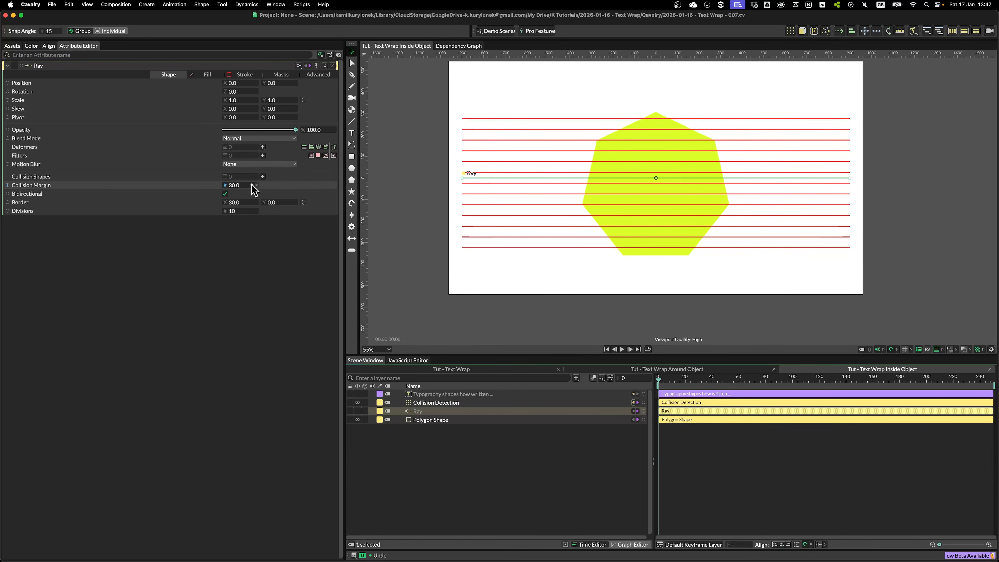
drag(423, 418, 241, 181)
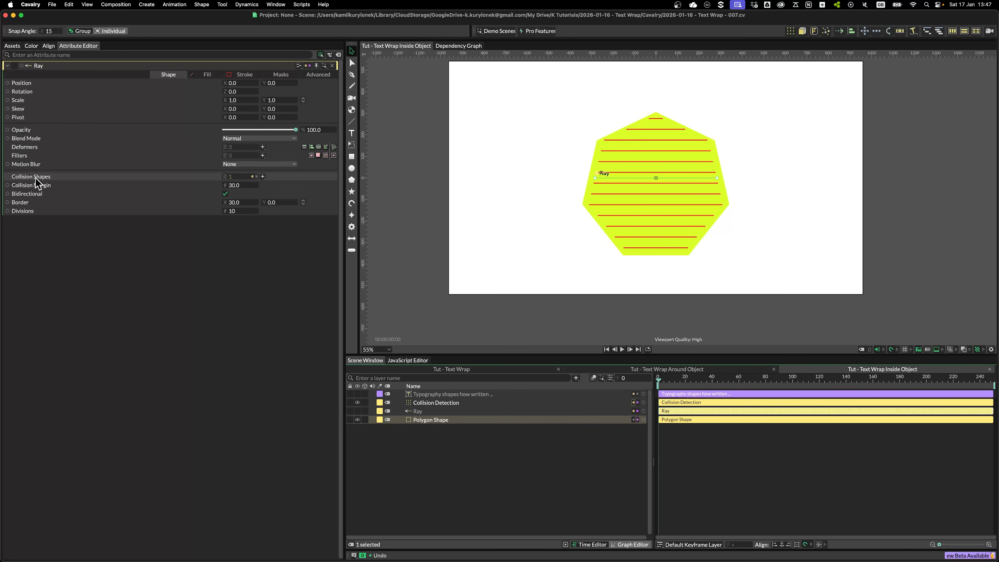
Step: Move the Polygon Shape to about X -19, Y 125 and rotate it to 6 degrees
drag(684, 214, 684, 176)
mouse_move(239, 92)
mouse_down()
mouse_move(257, 93)
mouse_move(223, 93)
mouse_move(241, 93)
mouse_up()
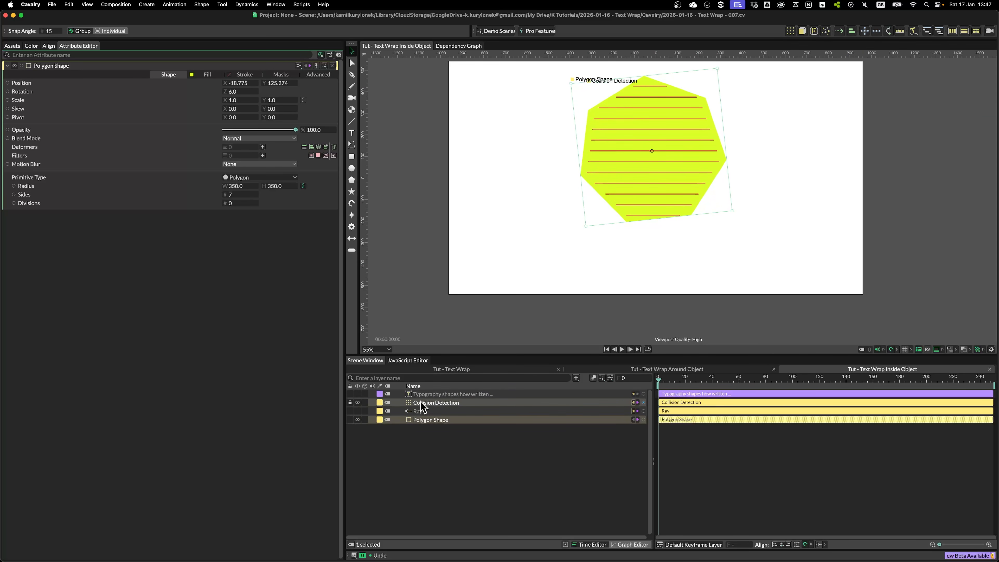
Step: Show and lock the typography text with the Collision Detection lines hidden, and move the polygon to about X 31, Y 29
click(358, 394)
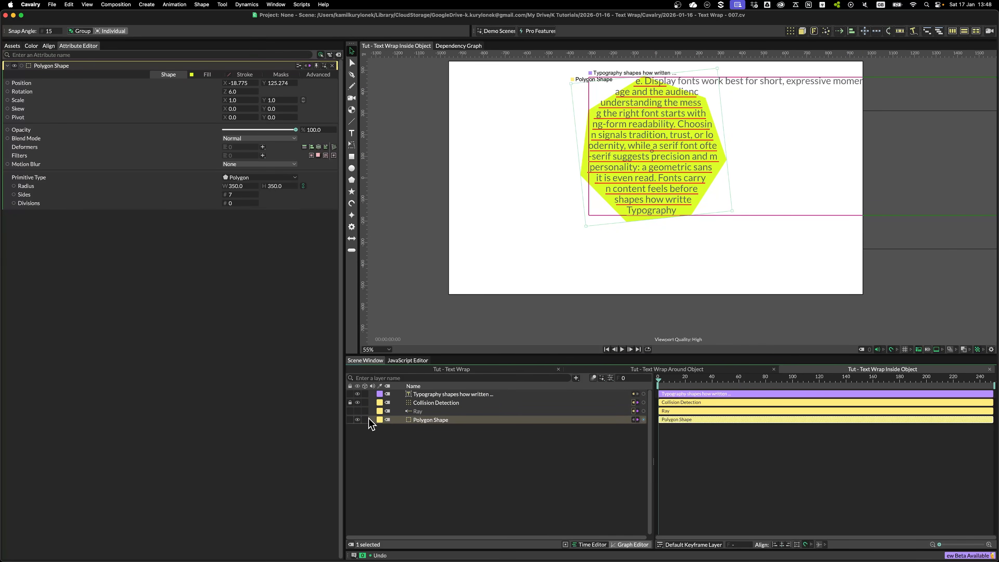
click(357, 402)
click(350, 393)
drag(710, 72, 721, 92)
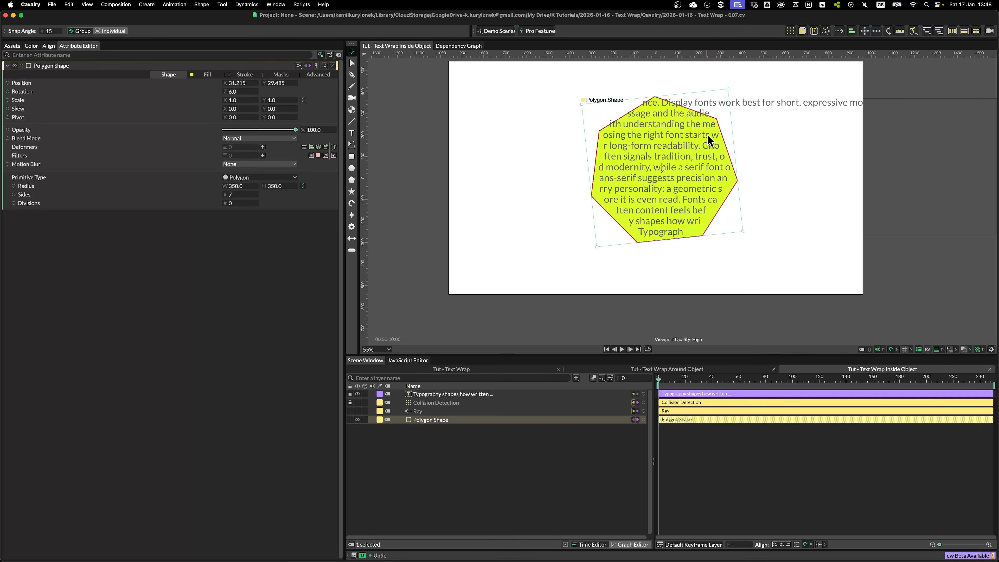
Step: Add a Sub-Mesh deformer to the typography text and open its settings
click(428, 394)
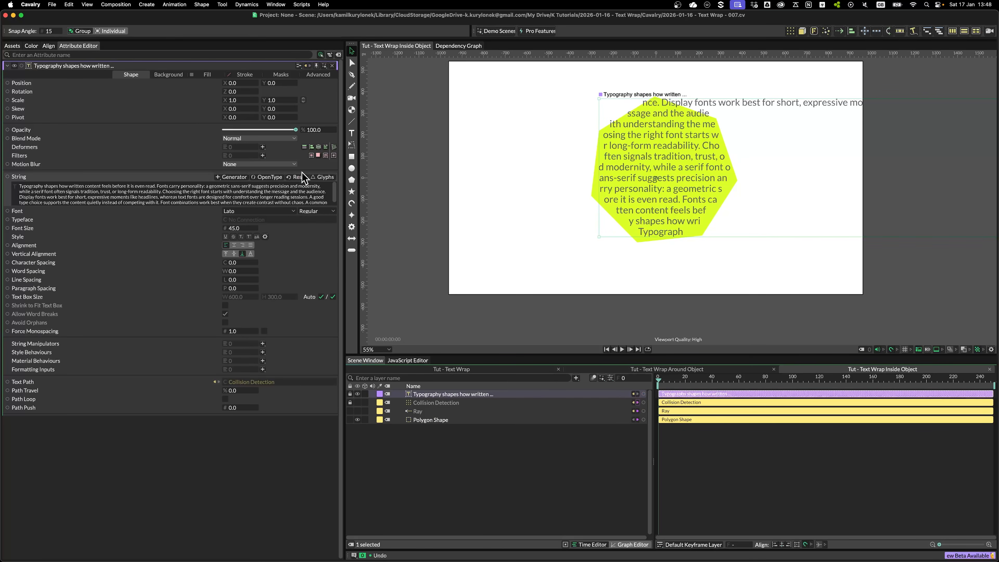
click(305, 147)
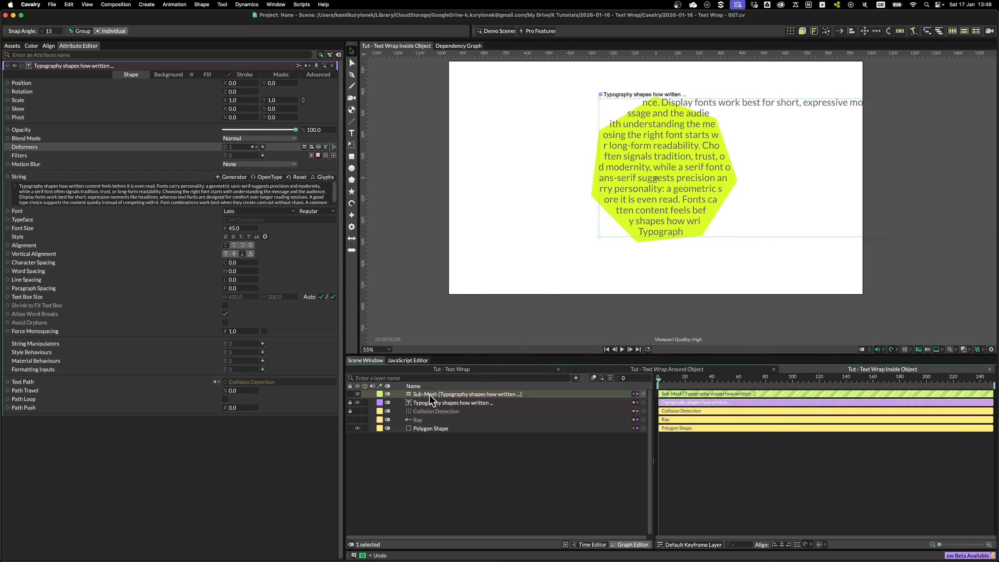
click(431, 404)
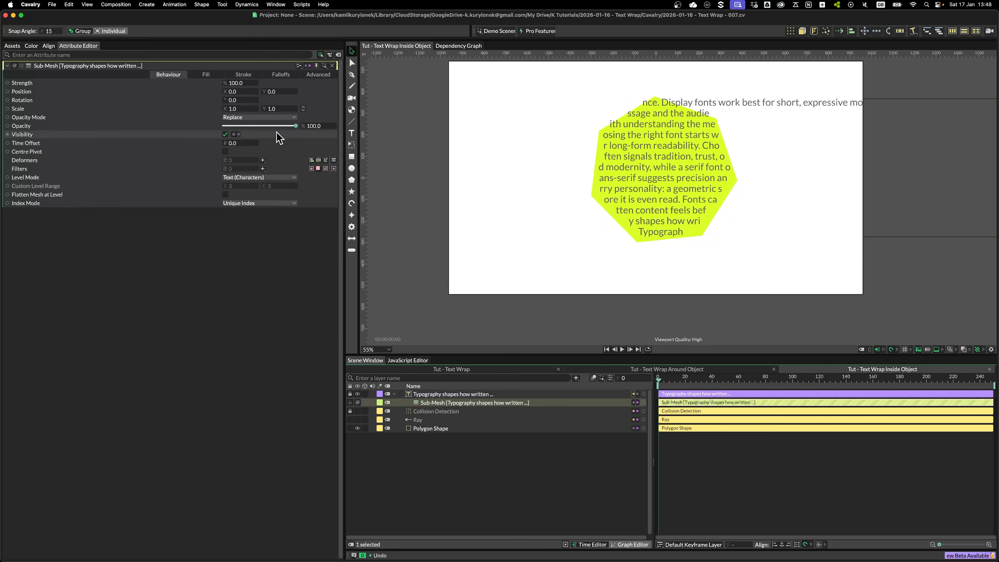
Step: Drive the Sub-Mesh's Visibility with an Is Within node that uses the Polygon Shape, so only characters inside the polygon show
right_click(74, 140)
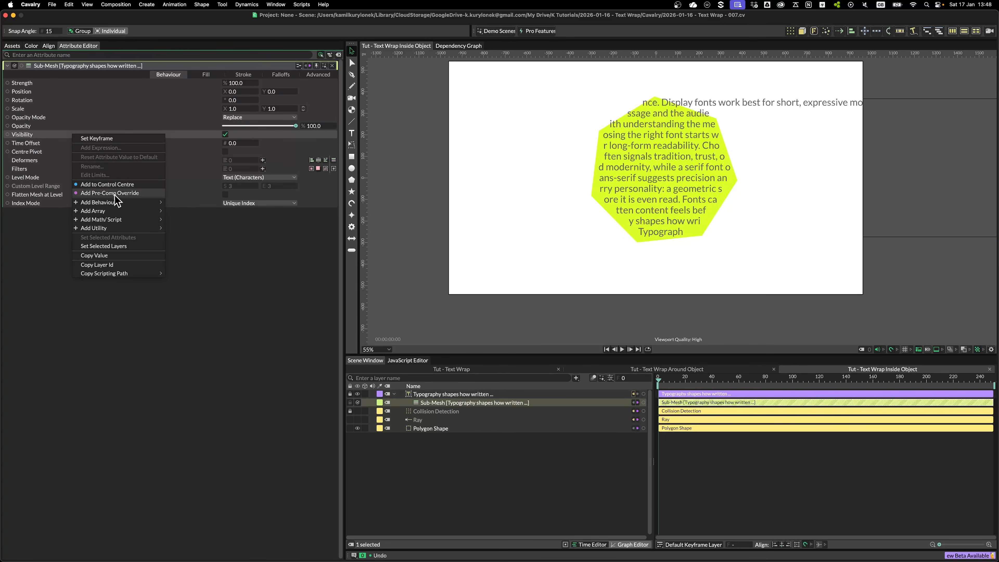
mouse_move(119, 204)
click(184, 220)
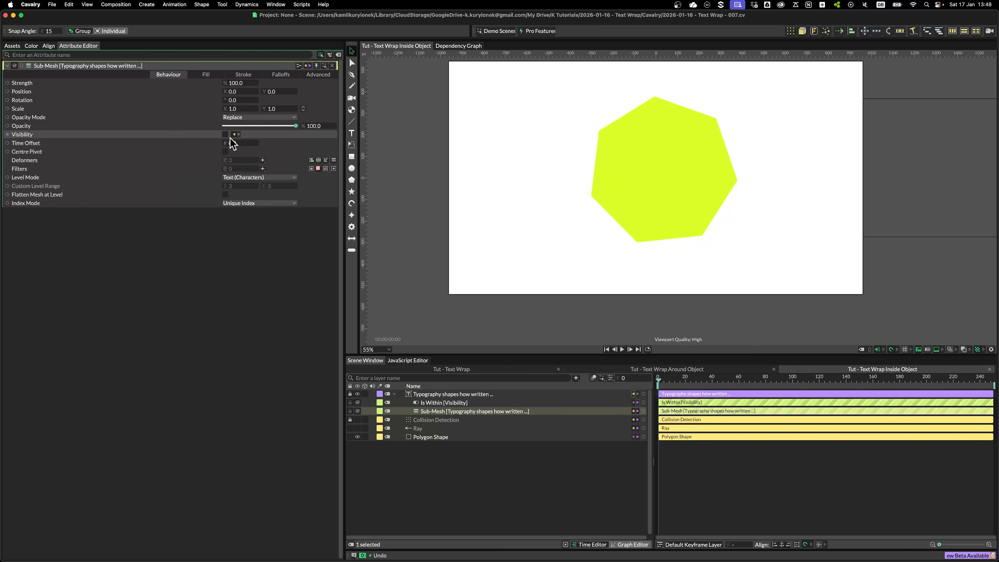
drag(438, 403, 274, 81)
click(449, 412)
click(499, 466)
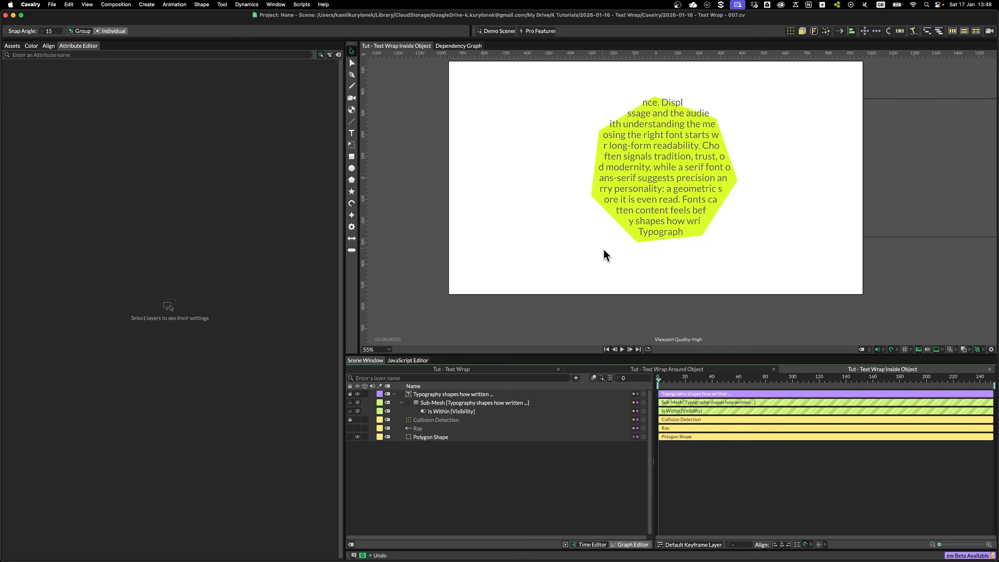
Step: With the Polygon Shape hidden, give it a radius of 402 in width and height and reduce it to 3 sides
click(357, 437)
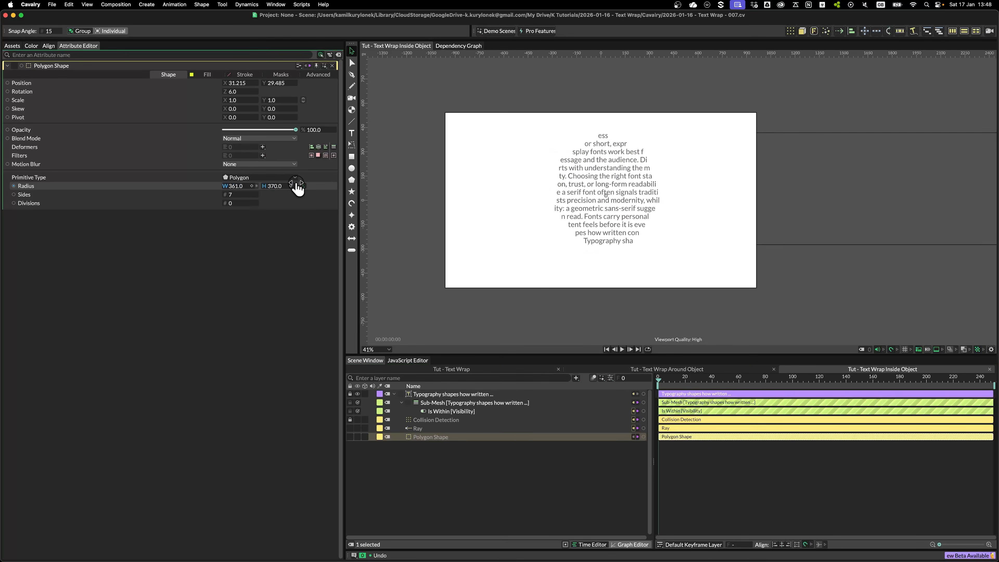
drag(298, 188, 271, 191)
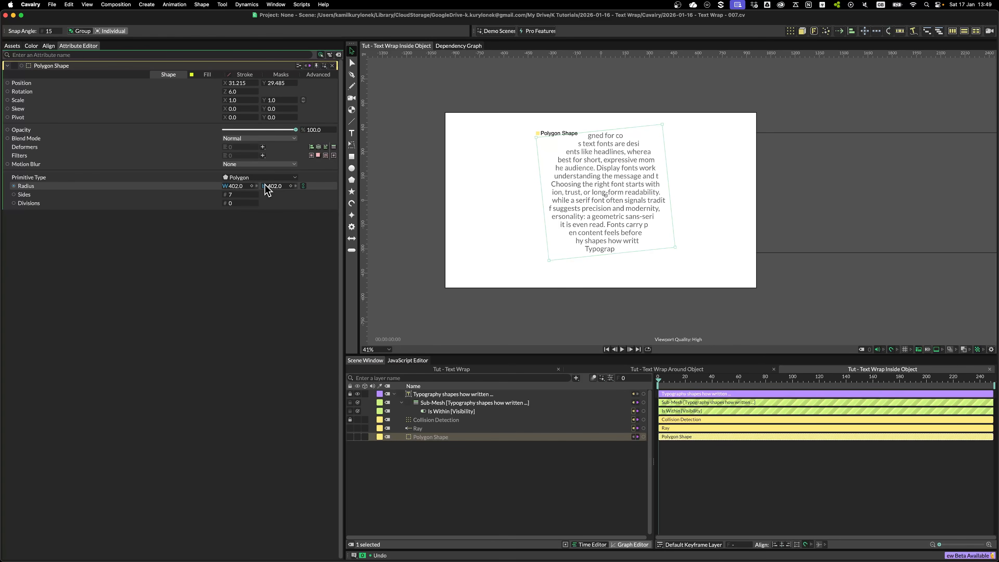
text(5)
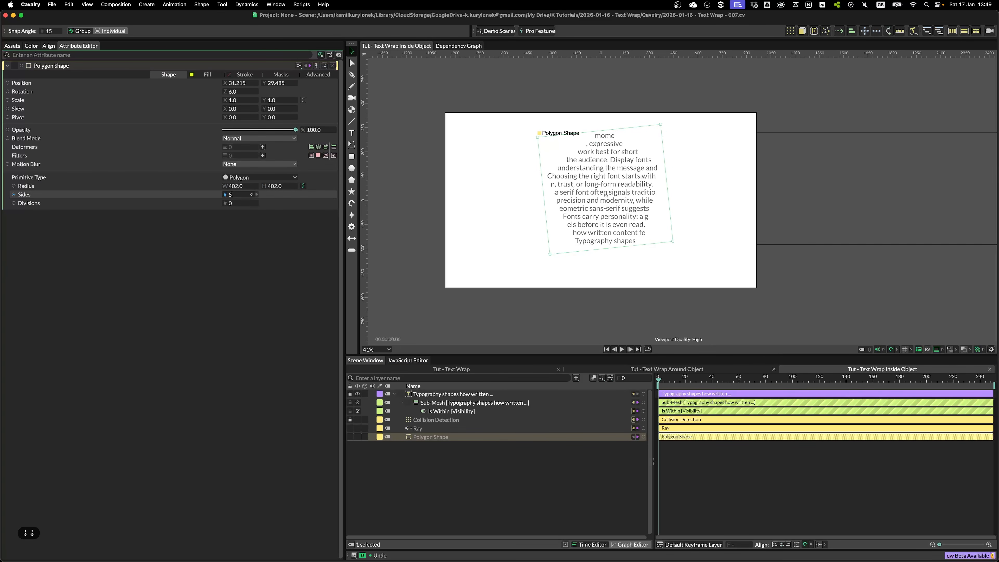
key(Down)
key(Down)
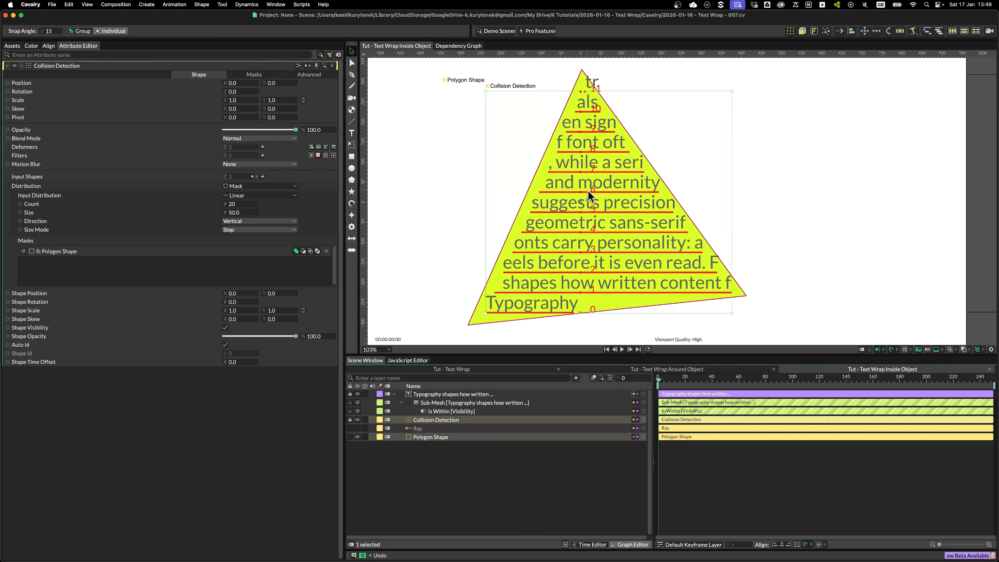
Step: Shift the triangular Polygon Shape sideways to about X -174 to test how the text lines follow it
scroll(587, 190, down, 2)
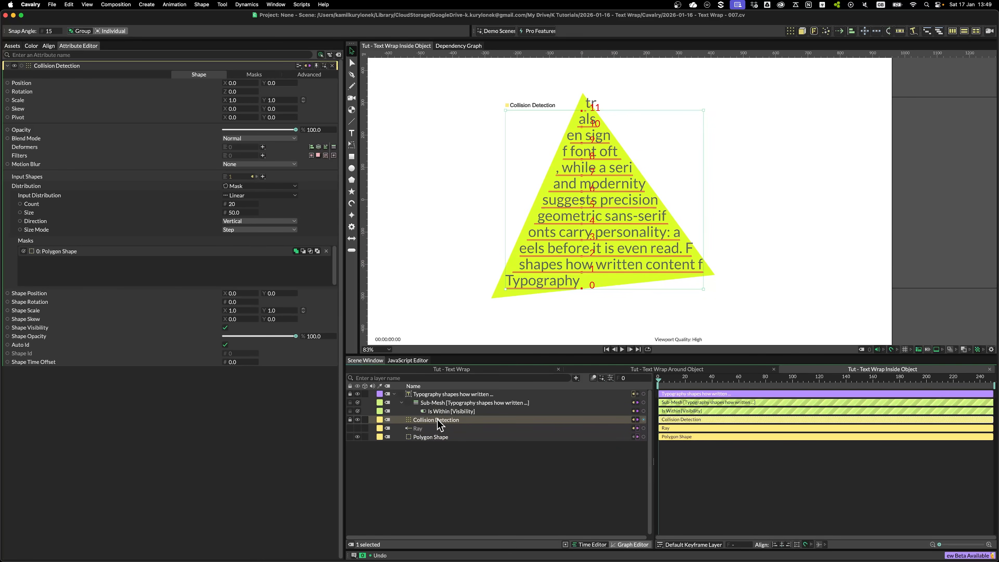
click(425, 436)
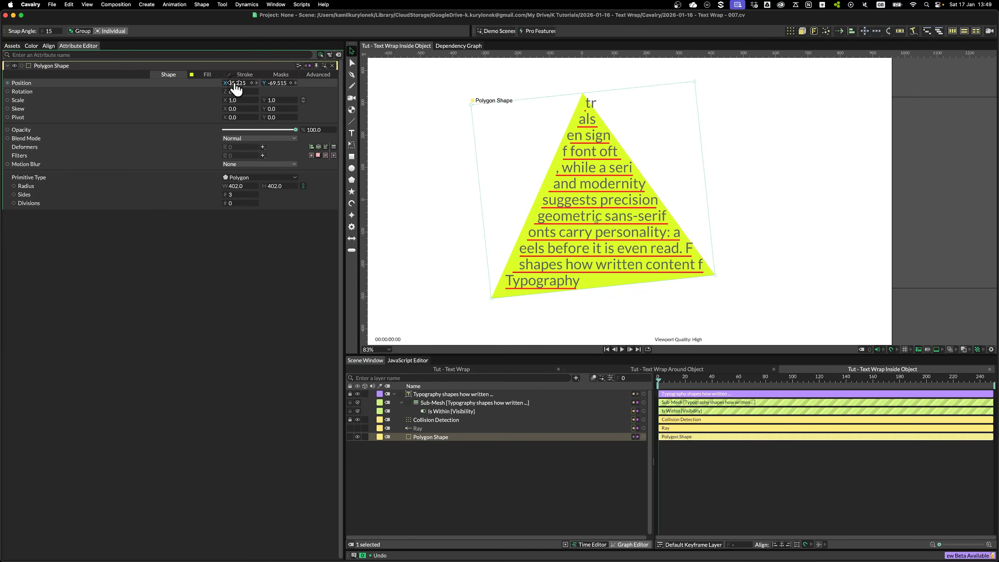
drag(234, 84, 149, 96)
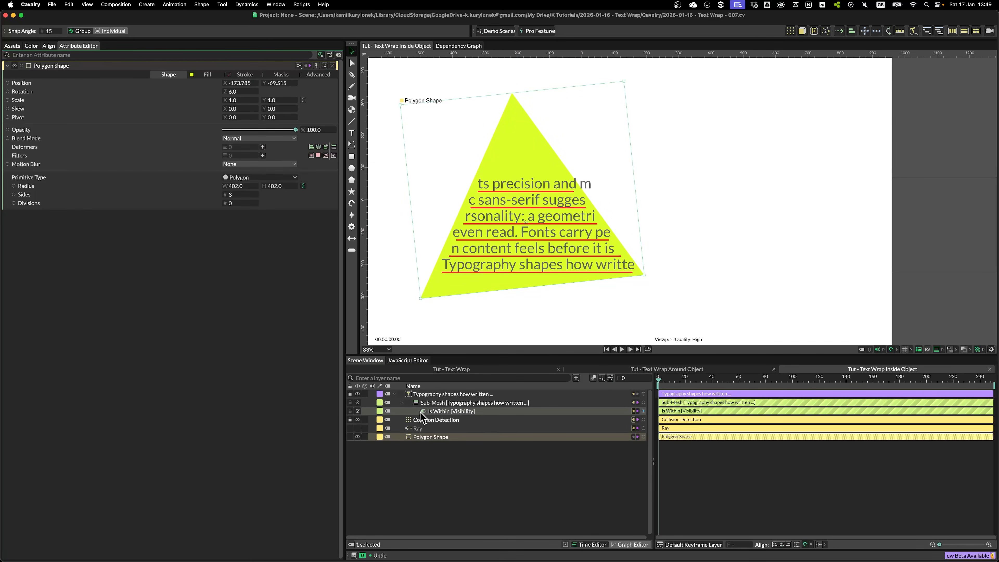
Step: Select the Collision Detection duplicator and place a vertical guide through its point column at the composition's centre
click(421, 418)
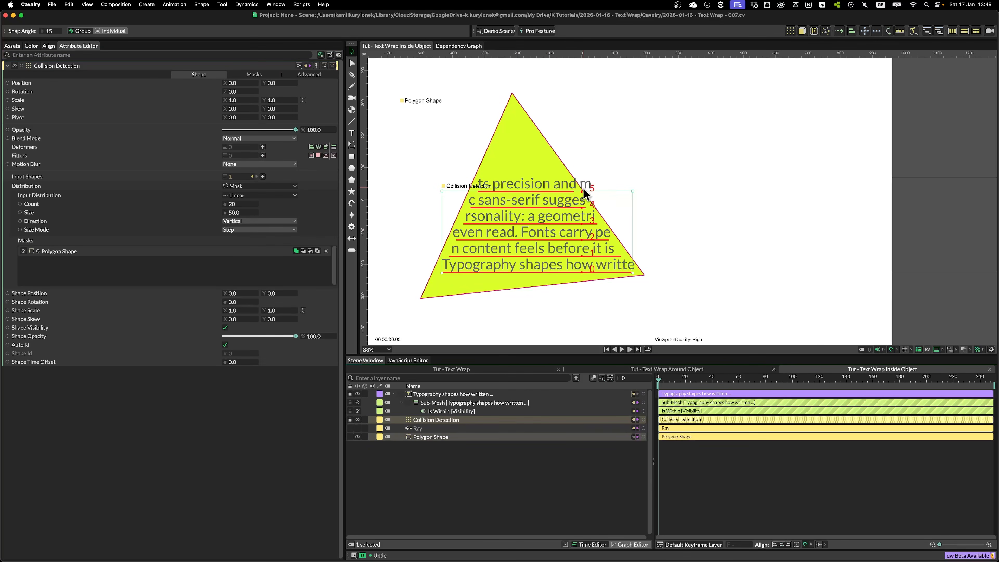
drag(364, 101, 558, 118)
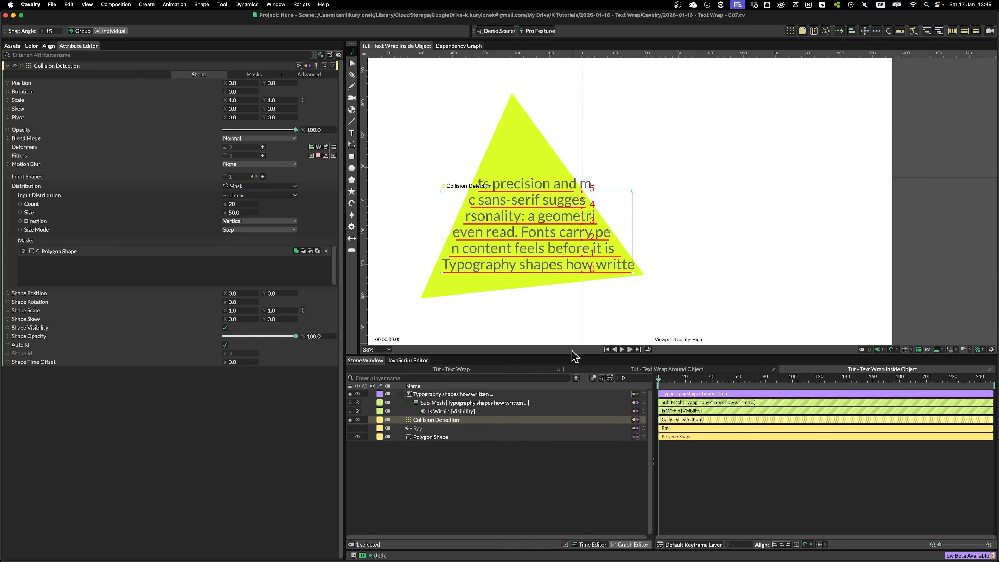
scroll(630, 232, down, 3)
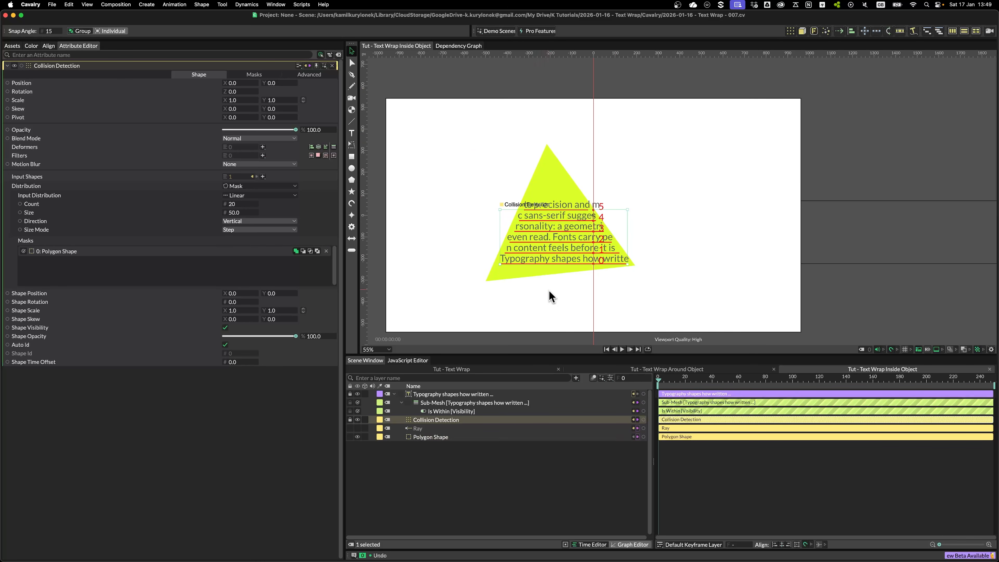
Step: Move the triangular Polygon Shape back over the centre guide, to about X 2
click(432, 441)
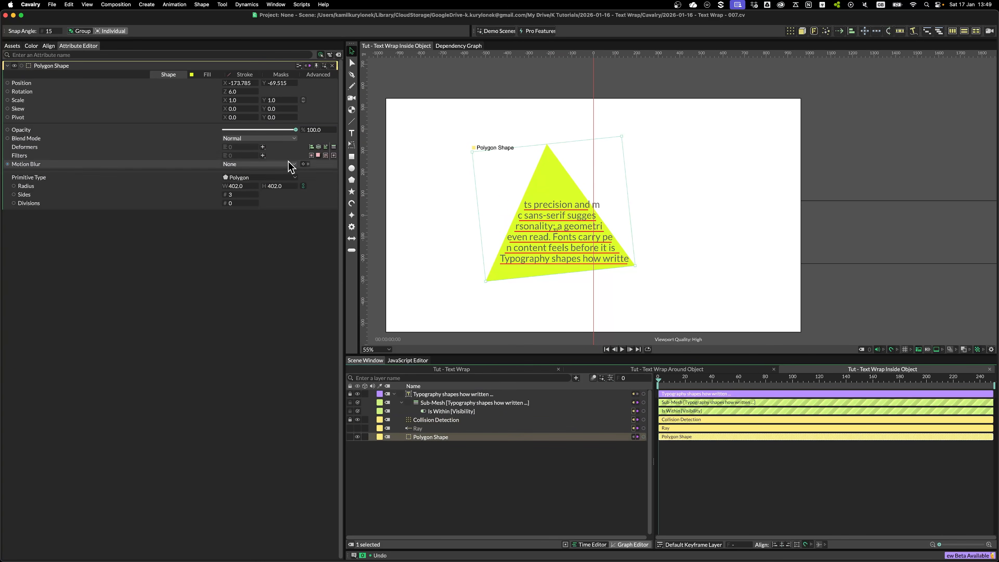
drag(245, 83, 314, 94)
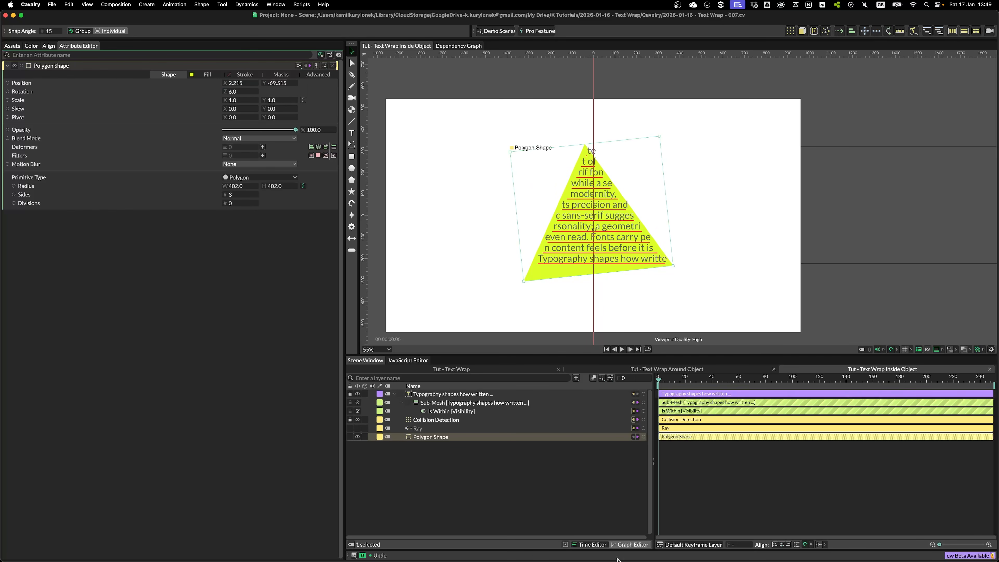